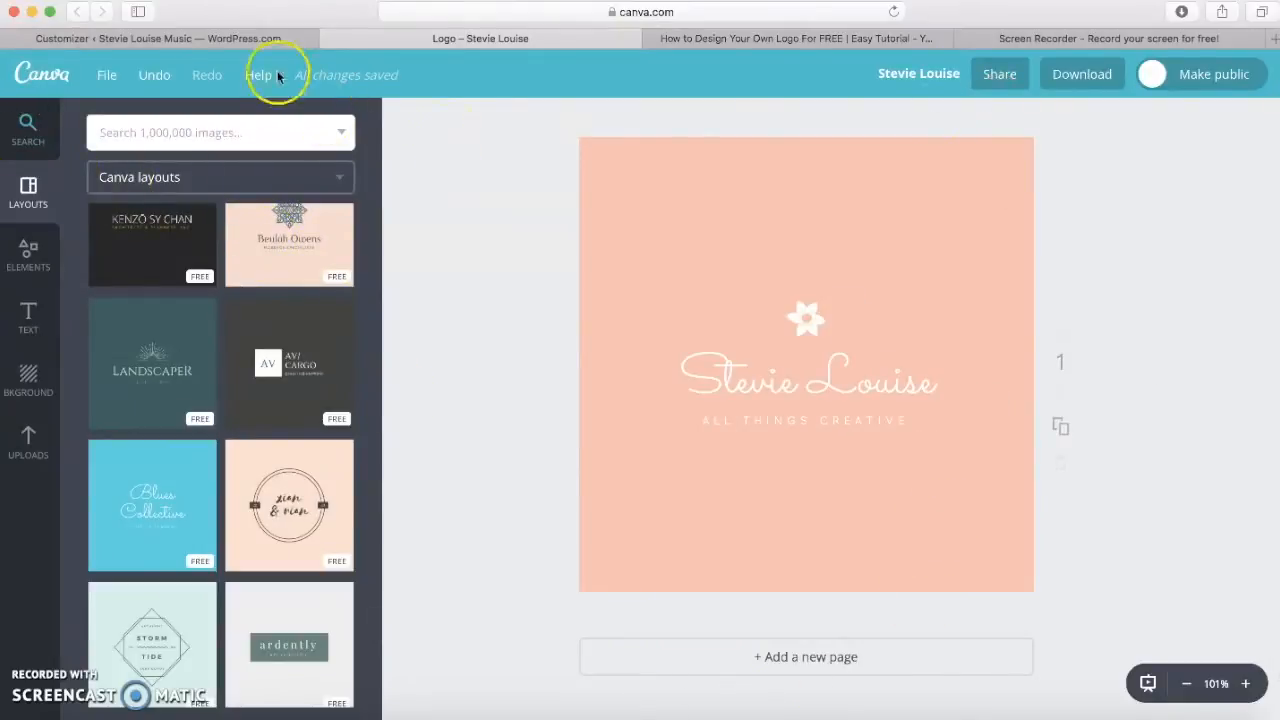
Step: Leave the logo design for the designs overview, and view the existing banner on the YouTube channel page
click(47, 86)
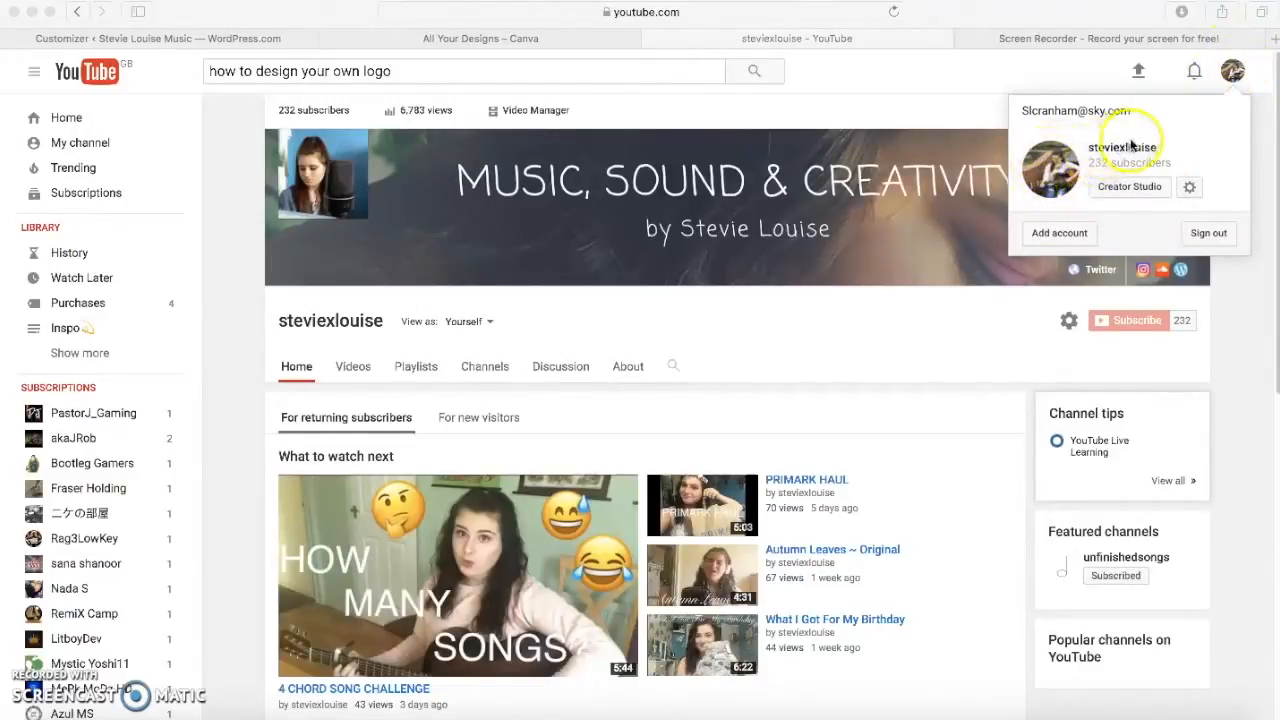
click(1232, 81)
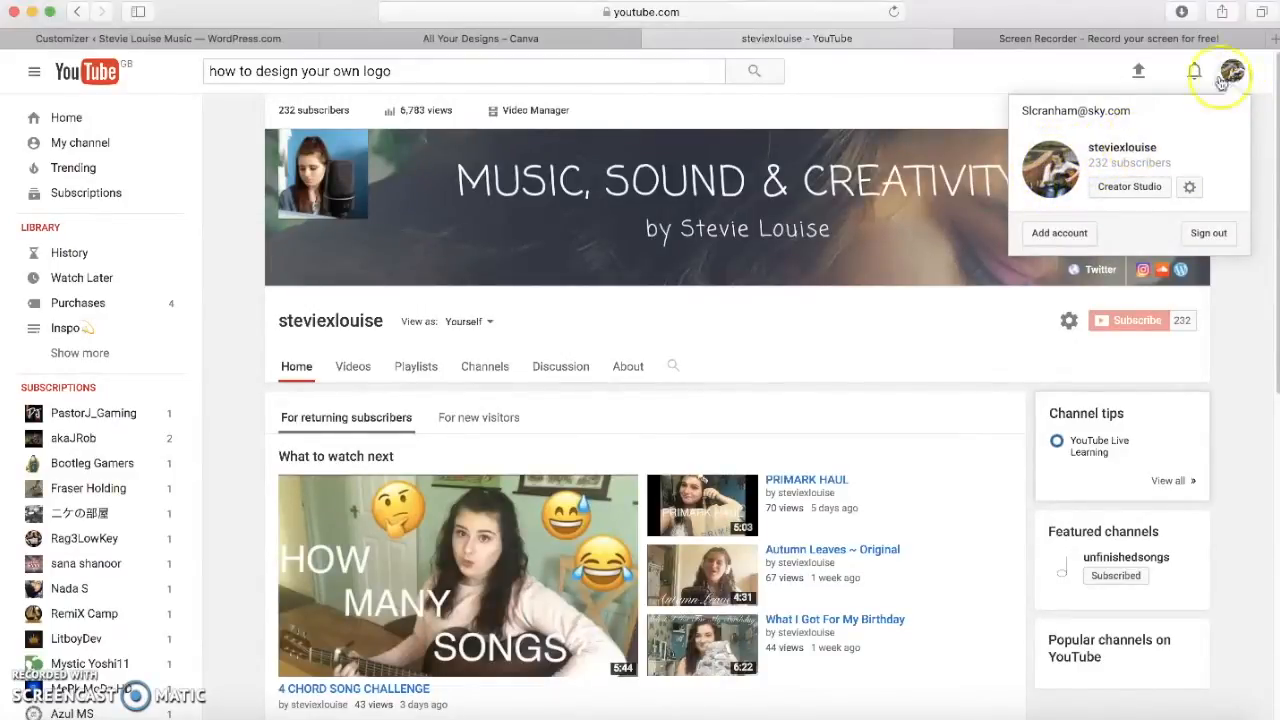
click(908, 120)
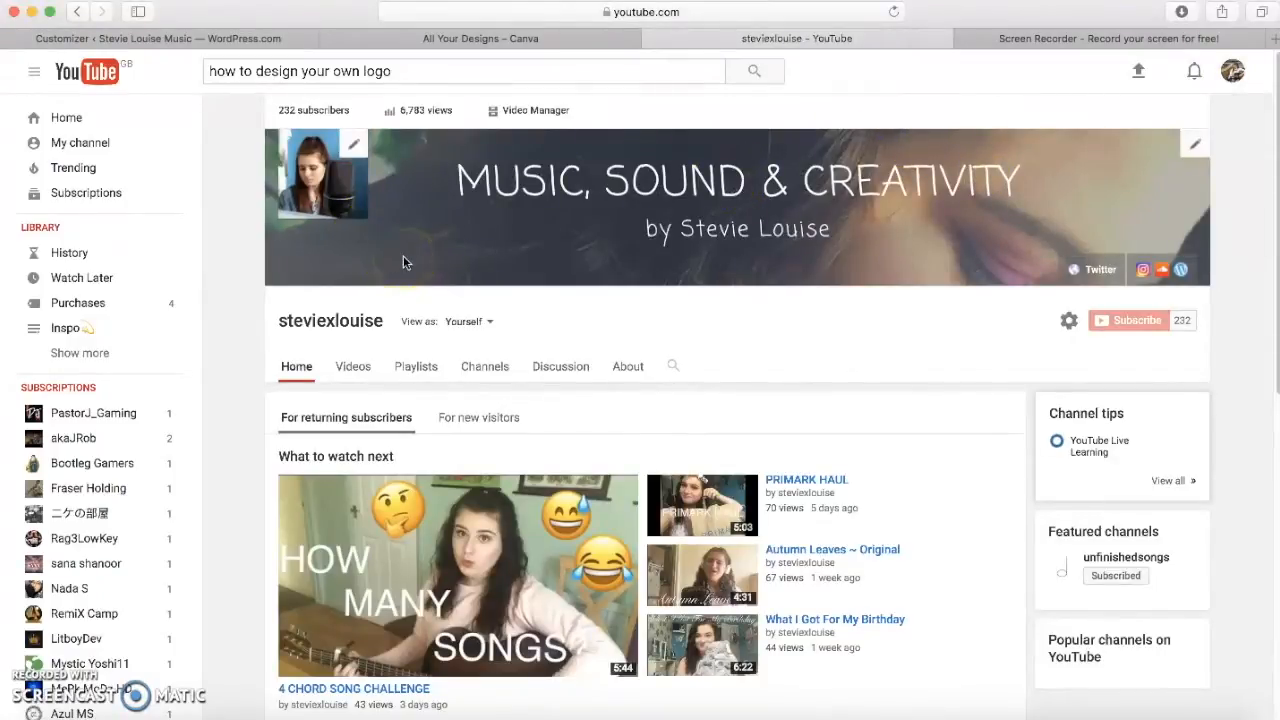
Step: Switch back to Canva and create a new YouTube Channel Art design from the full list of design types
click(477, 40)
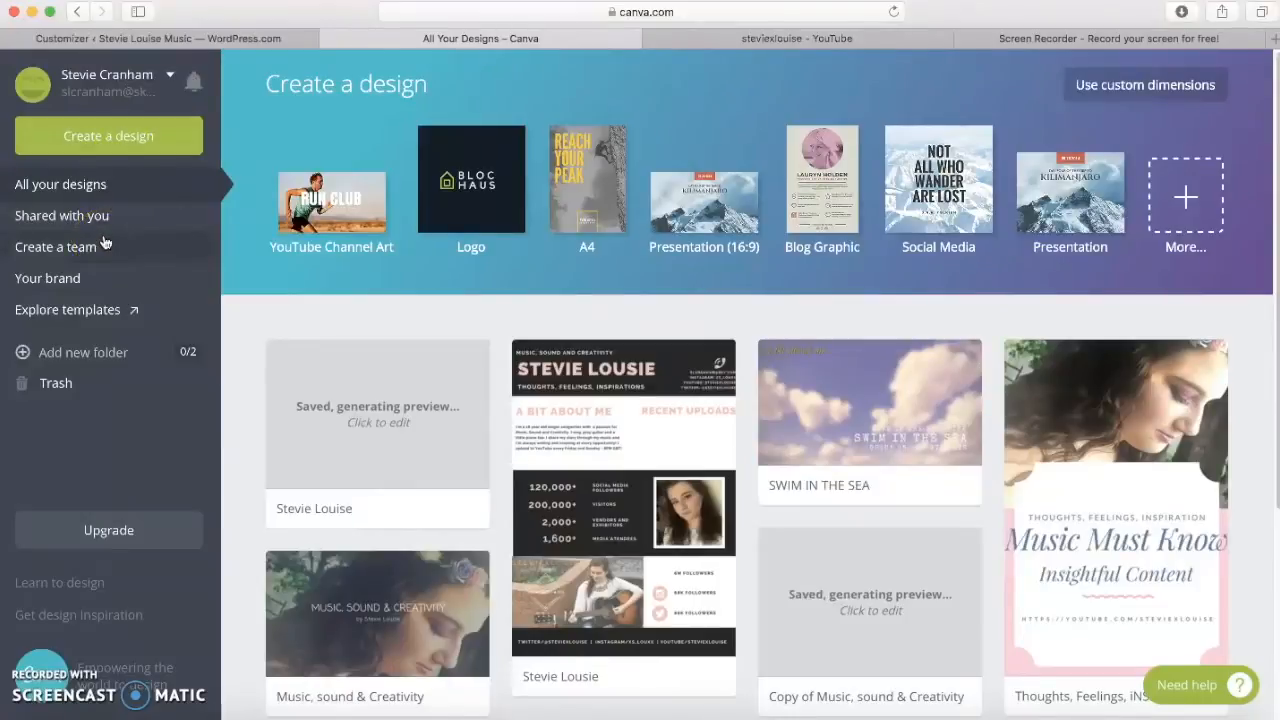
click(1182, 195)
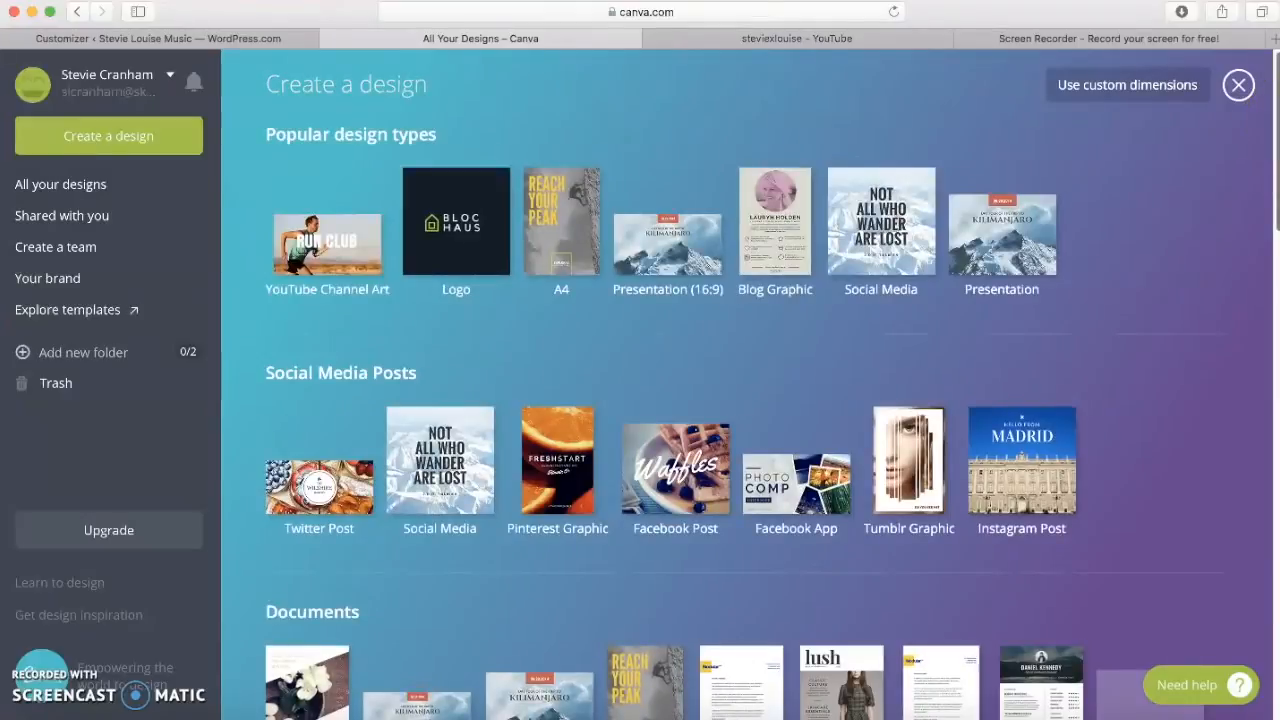
scroll(1266, 190, down, 1)
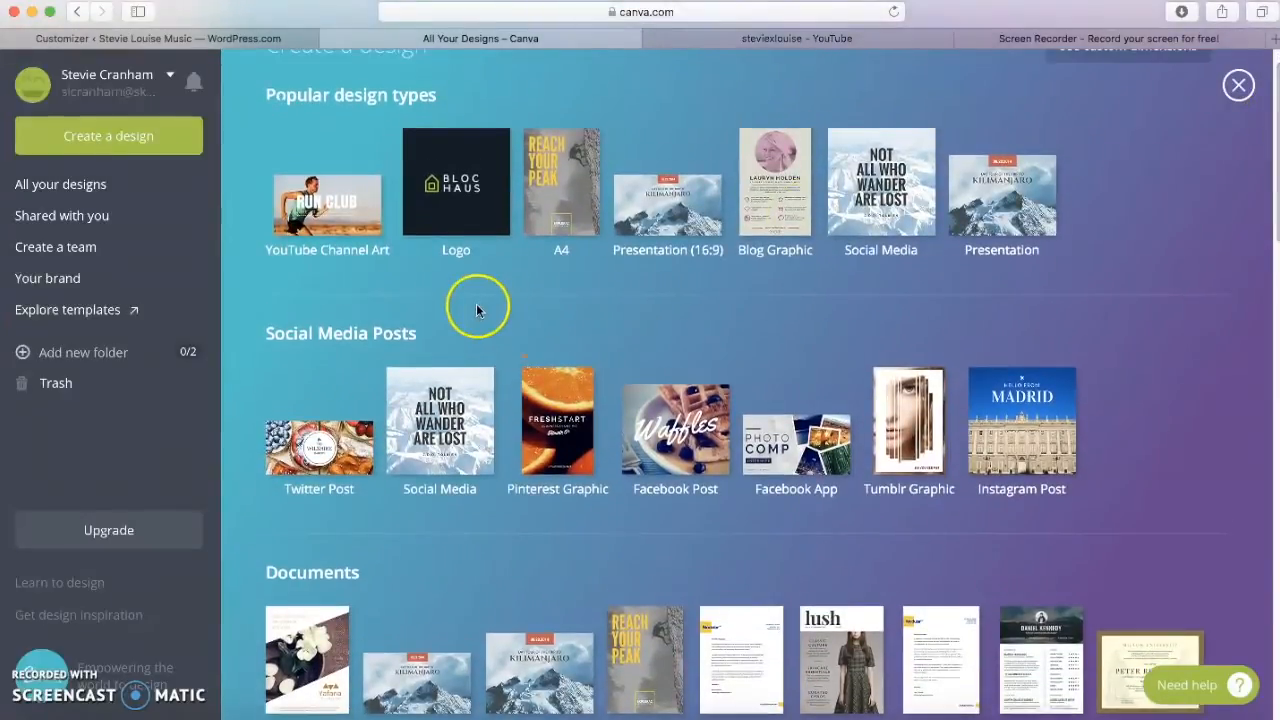
click(327, 205)
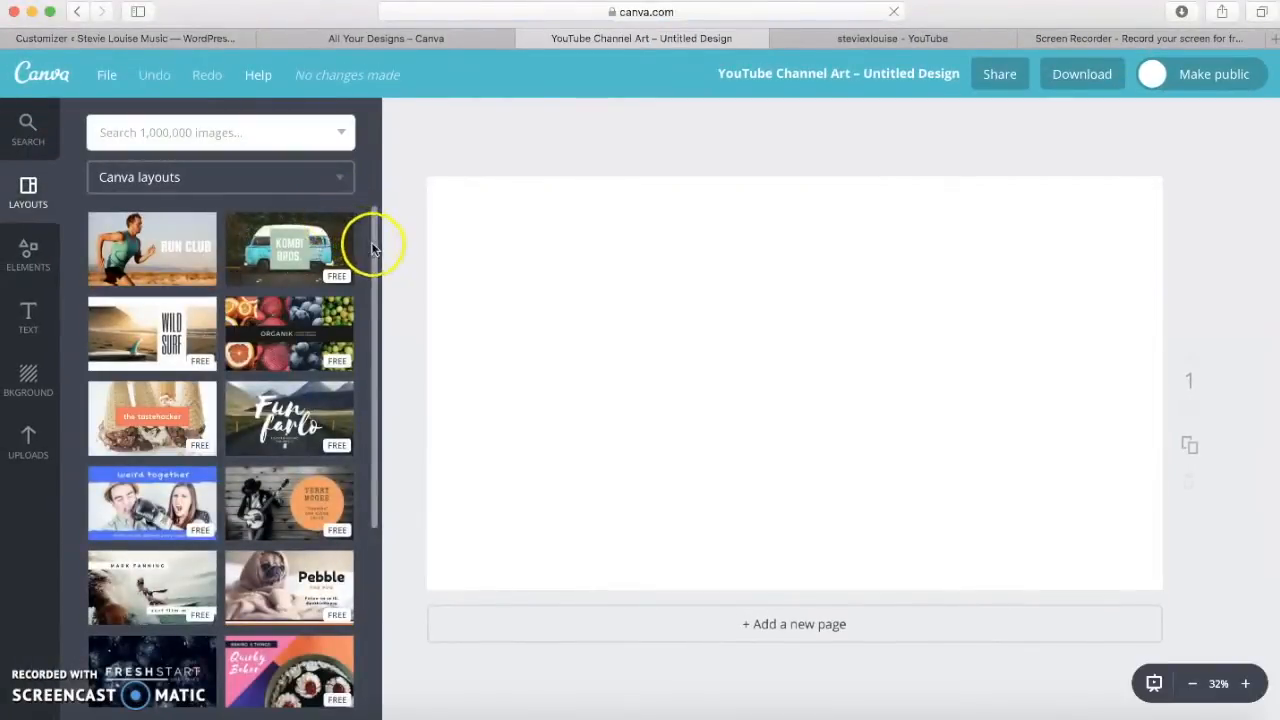
Step: Apply the free "Skincare + Beauty" layout with the red-haired woman photo to the blank channel art
drag(372, 247, 375, 672)
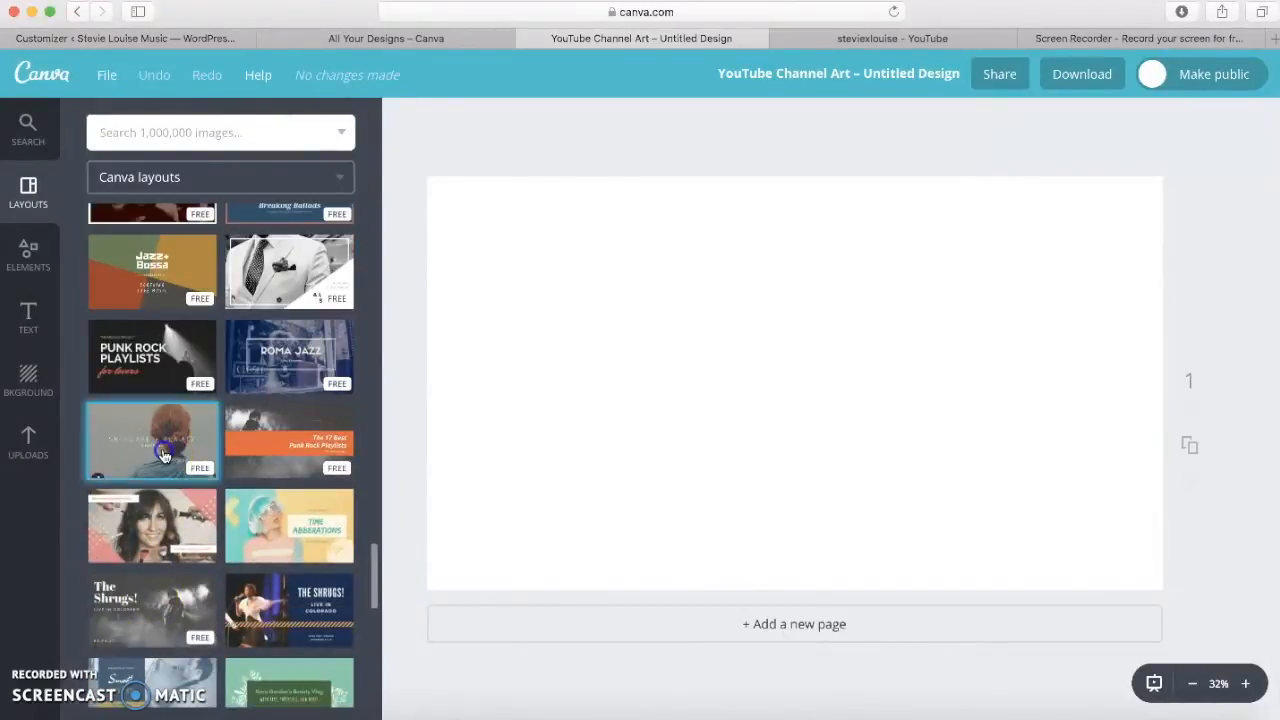
click(158, 448)
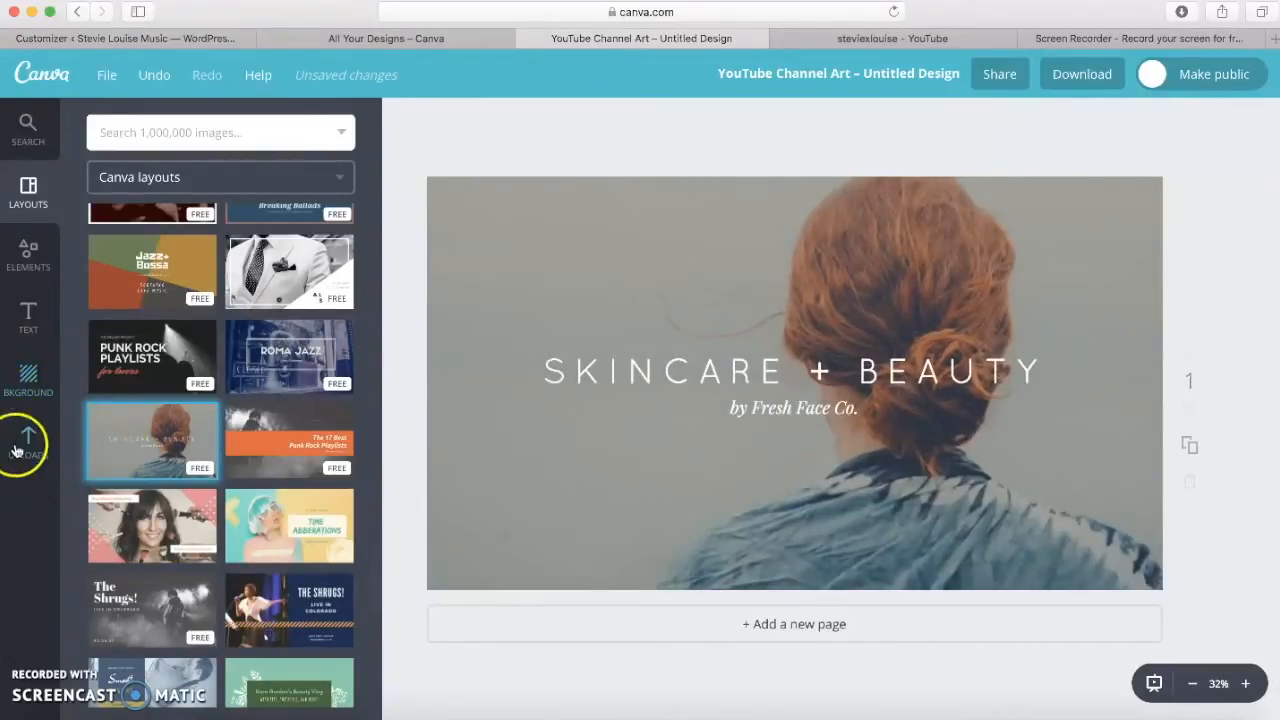
Step: Try the blue honeycomb pattern and the red default palette color as the page background
click(27, 388)
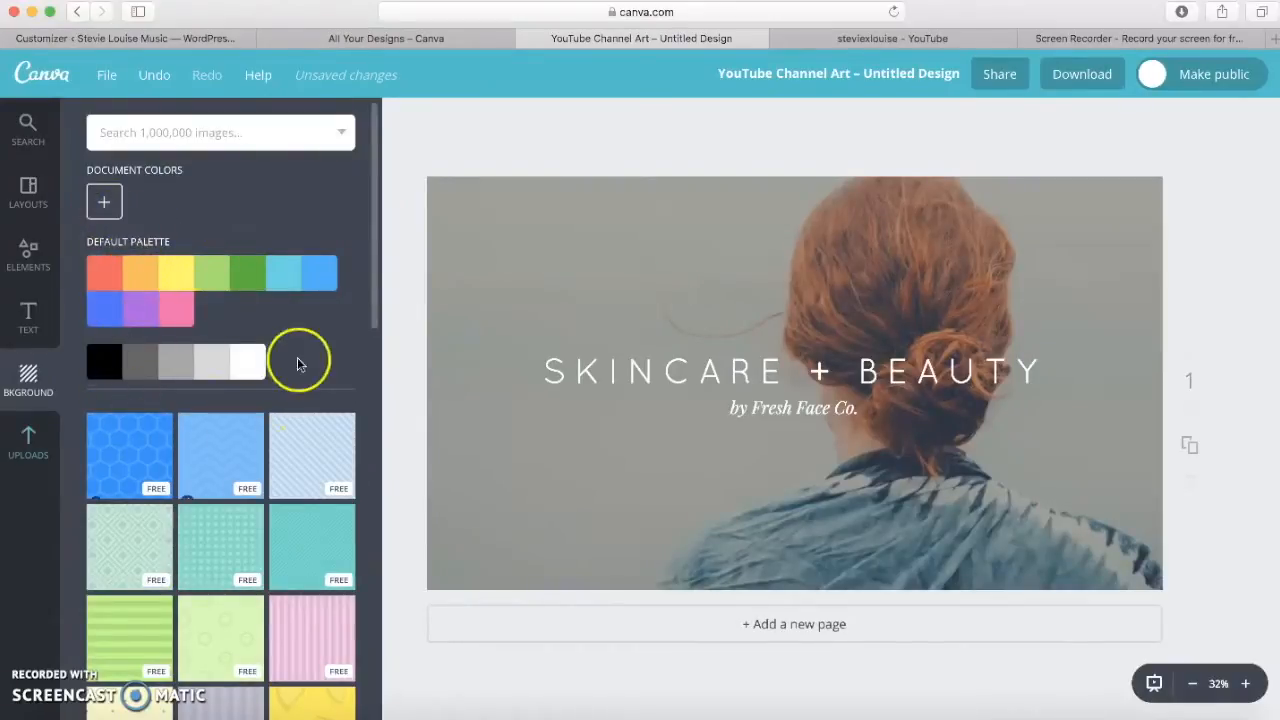
drag(372, 270, 354, 234)
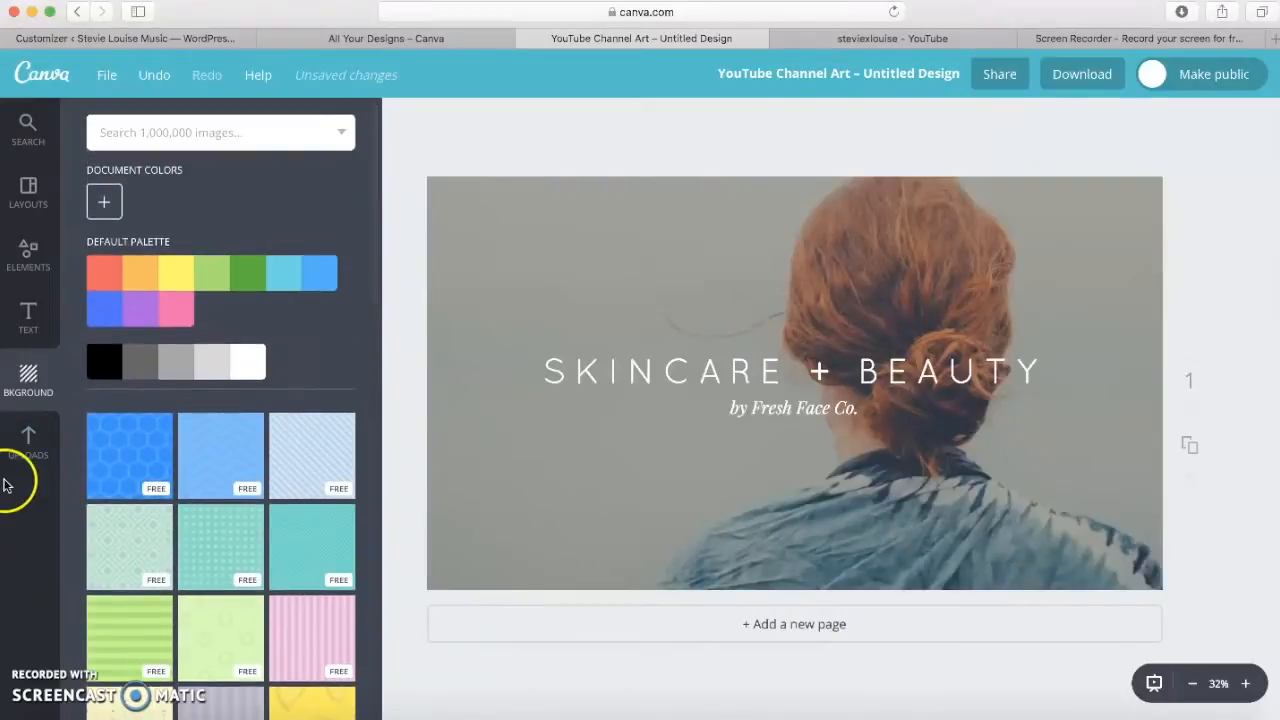
click(120, 443)
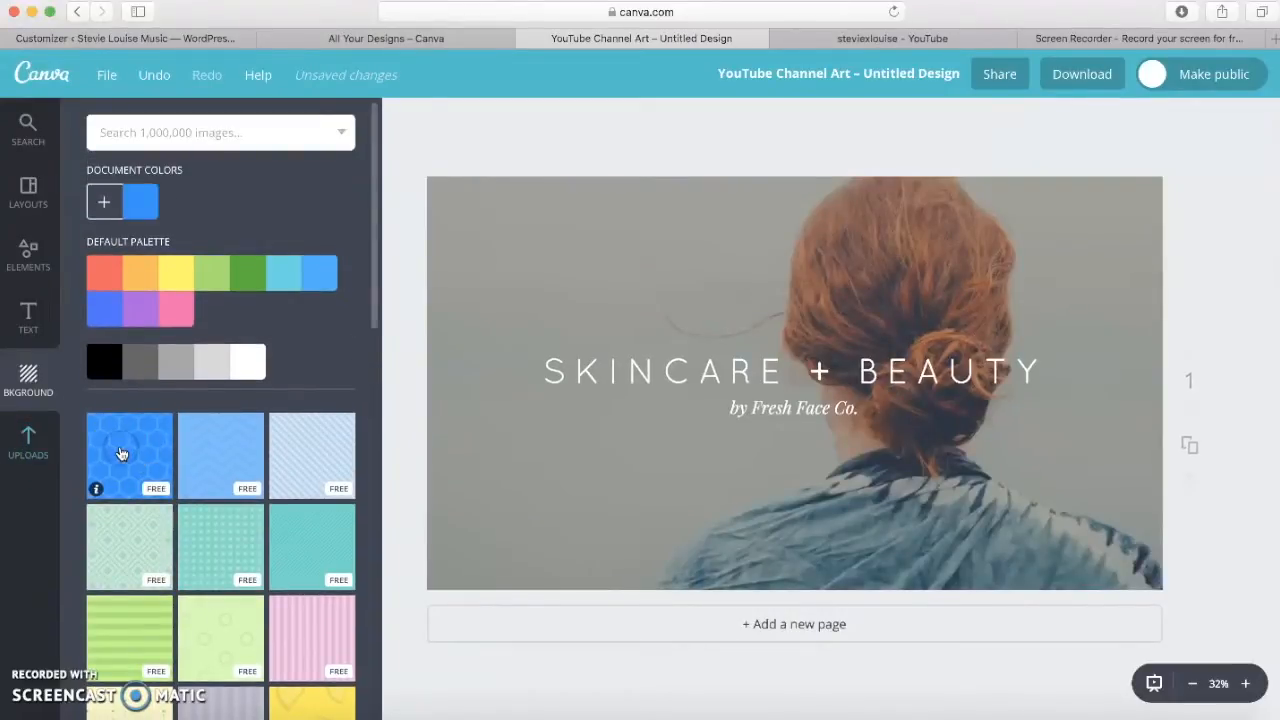
click(110, 277)
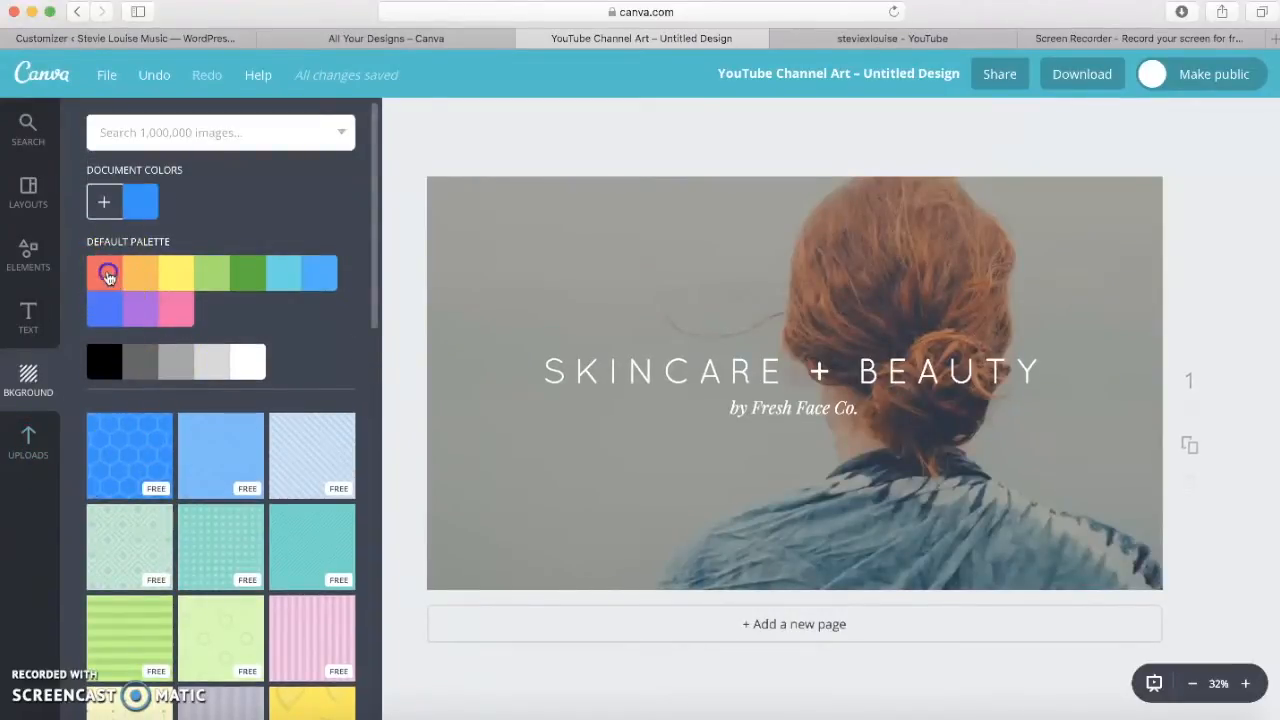
Step: Open the uploaded images and look through all the computer's files available for upload without choosing one
click(43, 448)
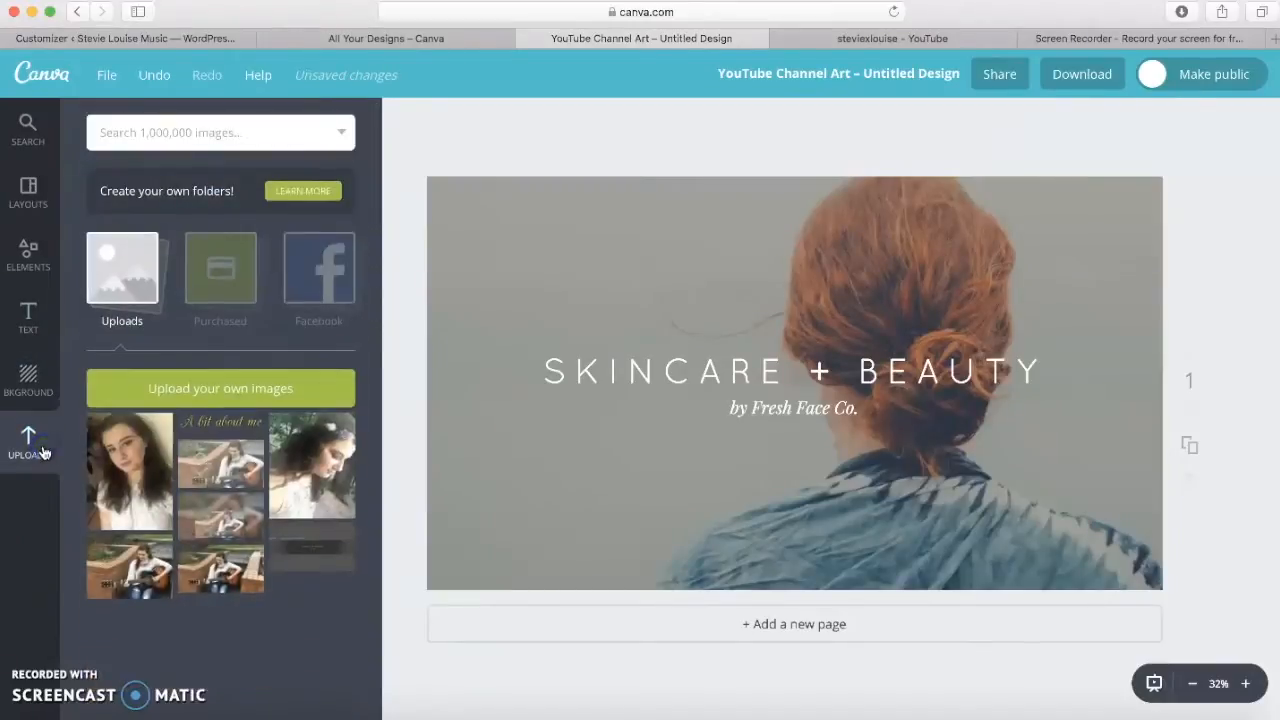
click(248, 398)
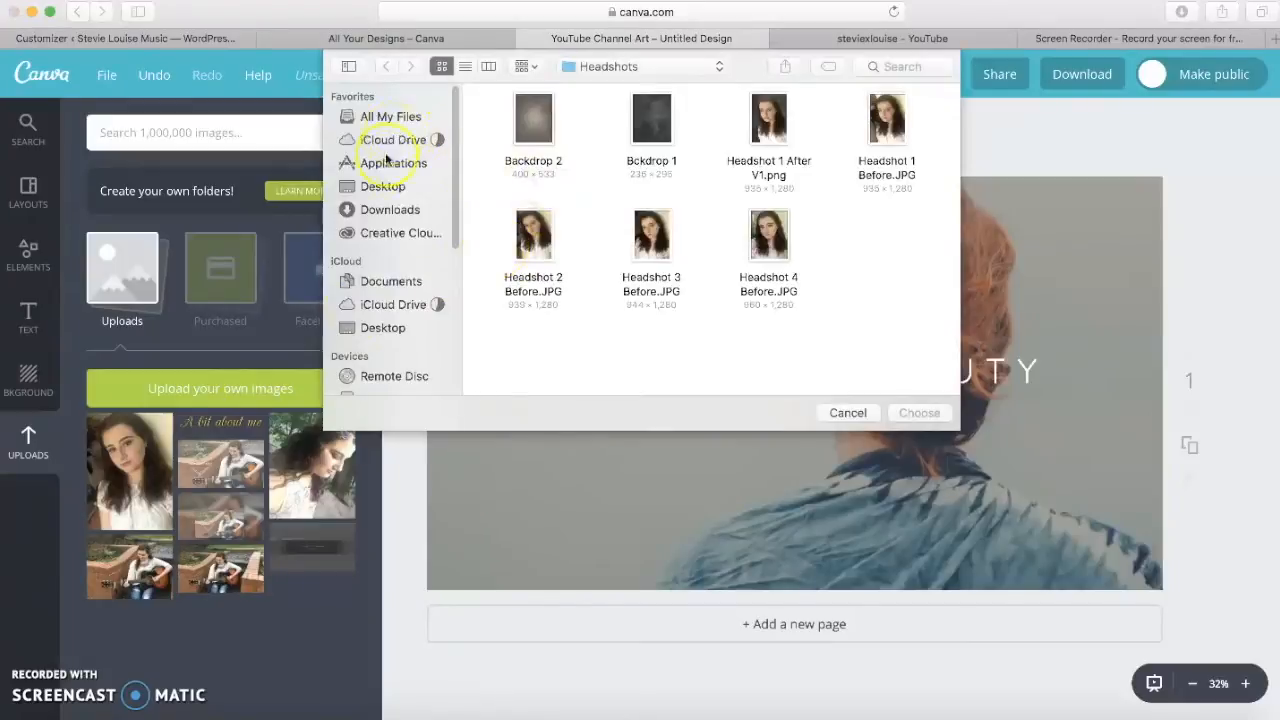
click(393, 117)
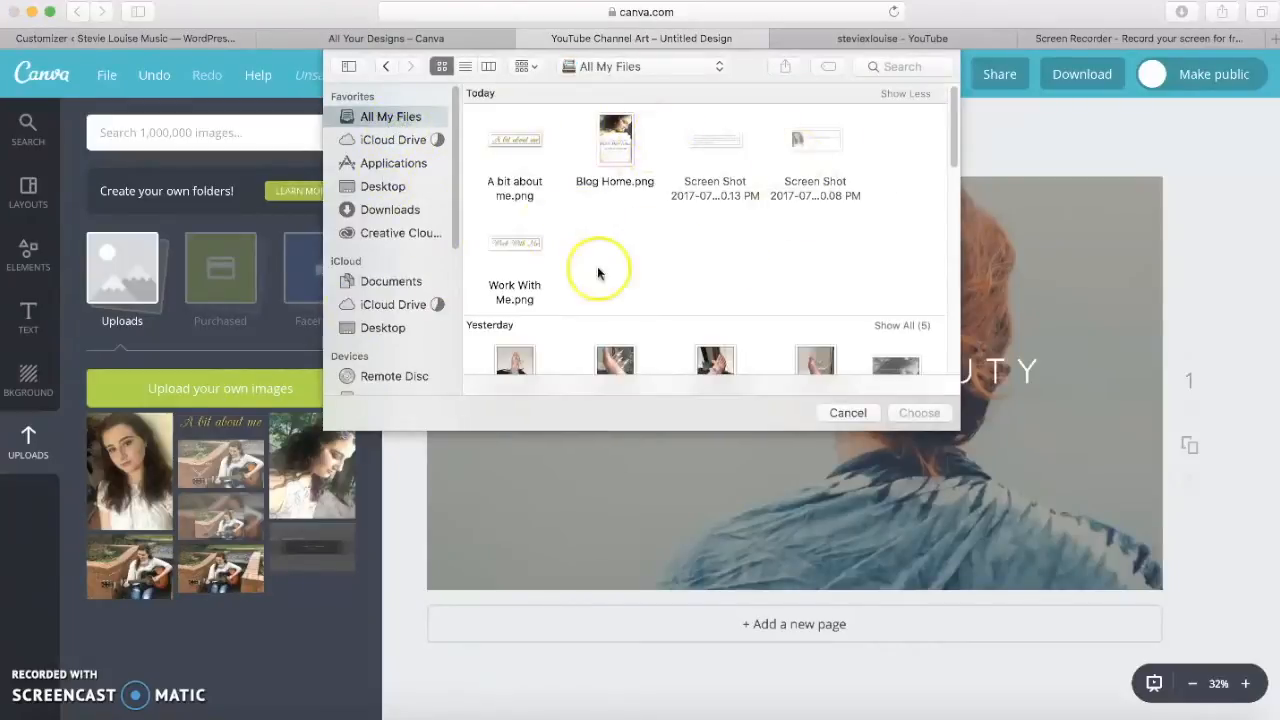
click(845, 414)
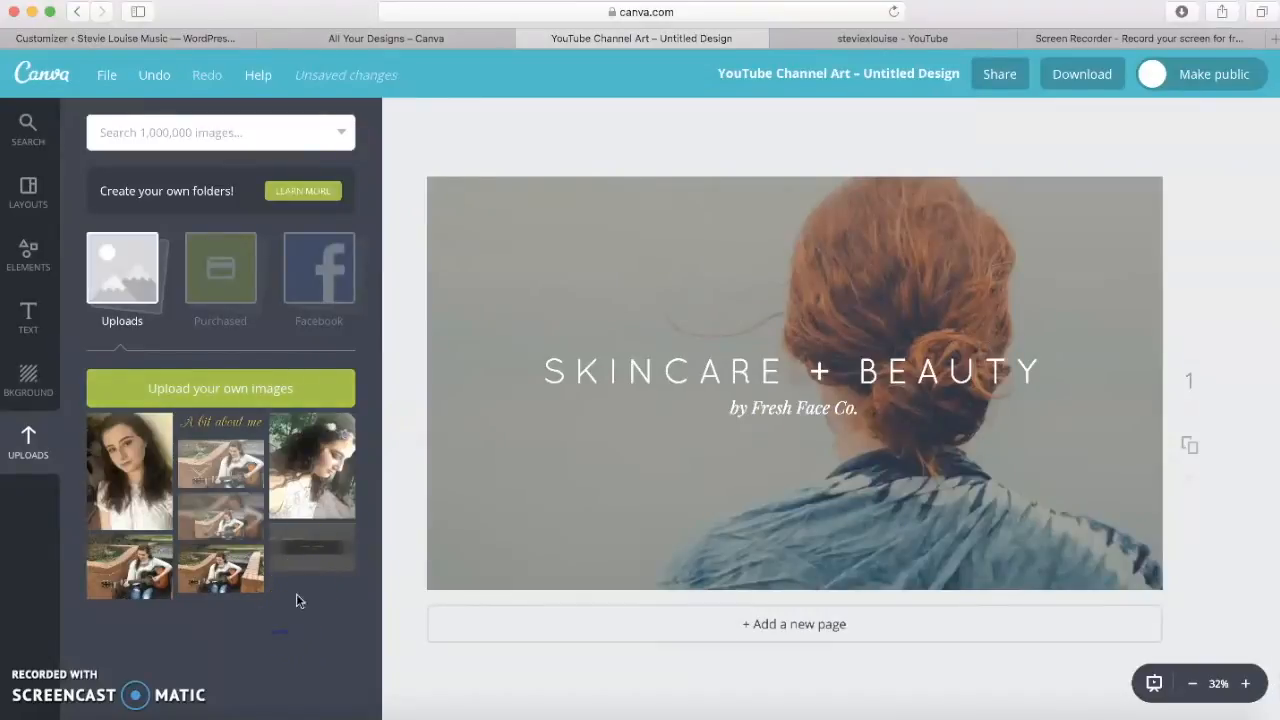
Step: Add the uploaded flower-crown portrait and make it fill the banner in place of the layout's background photo
click(311, 465)
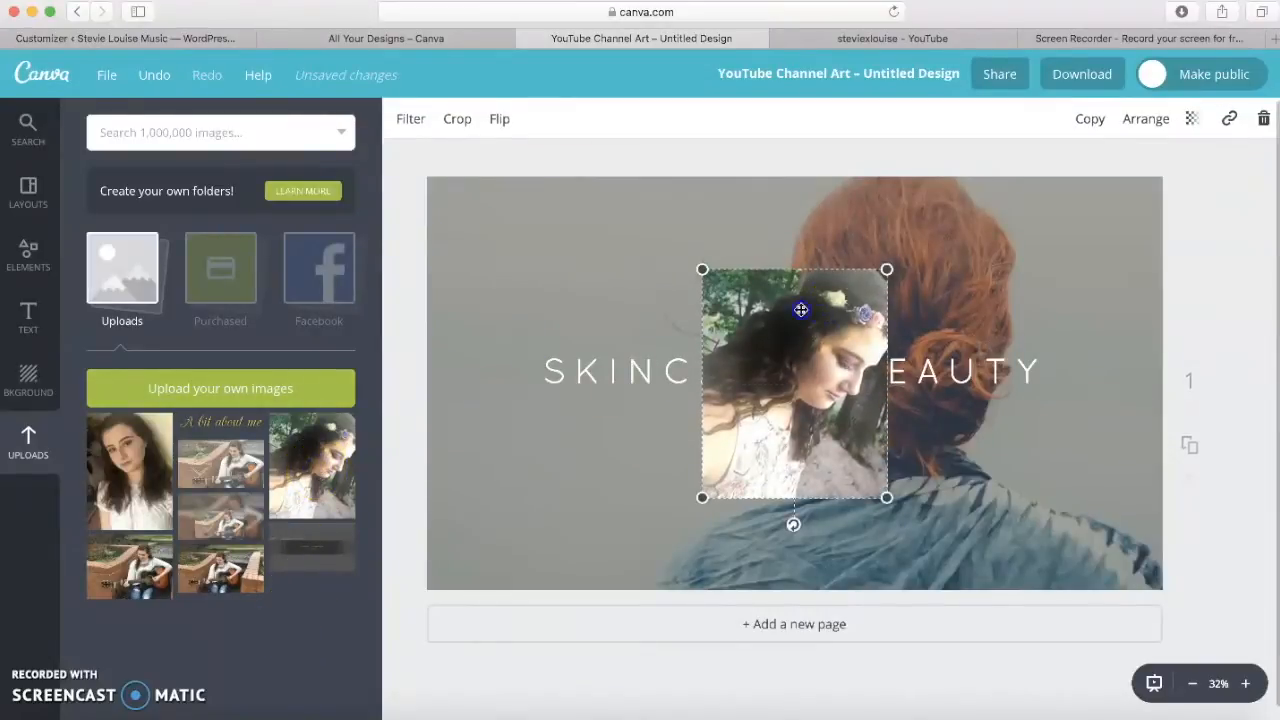
drag(800, 308, 689, 271)
mouse_move(790, 286)
mouse_down()
mouse_move(803, 363)
mouse_move(787, 281)
mouse_up()
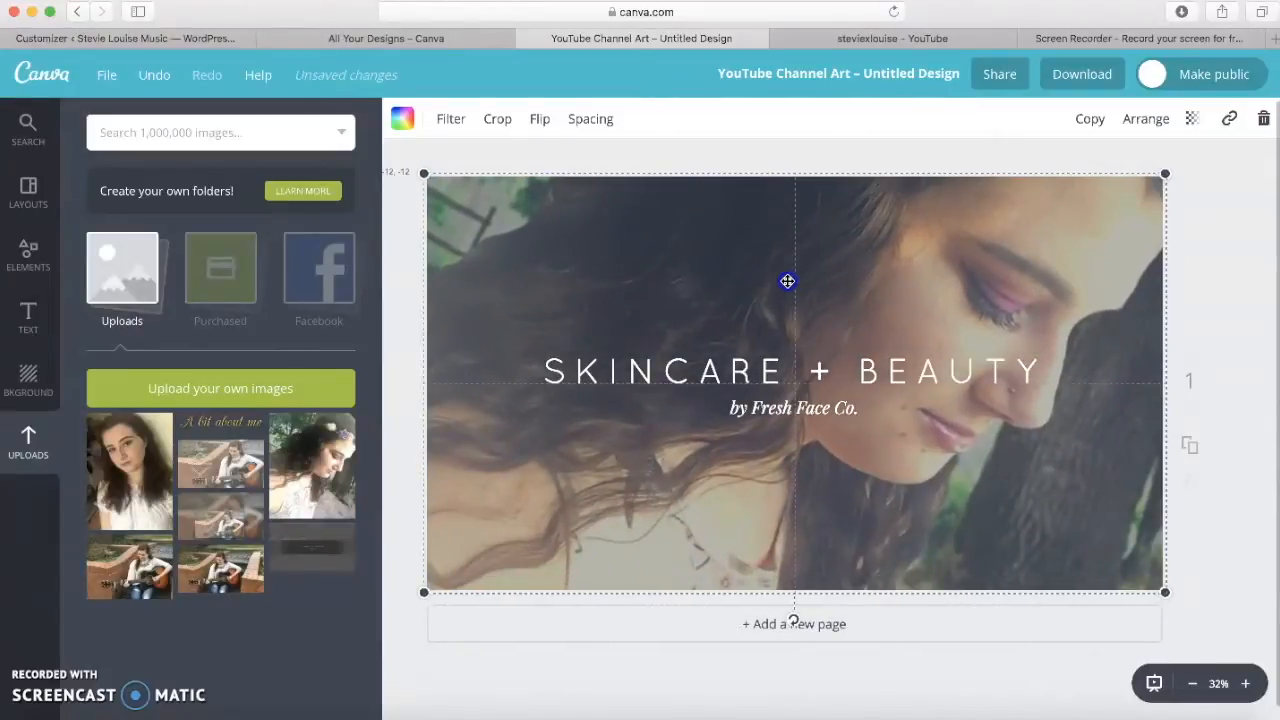
Step: Crop the background portrait by shifting it down within its frame so the flower crown shows, and apply the crop
click(495, 133)
drag(666, 323, 717, 434)
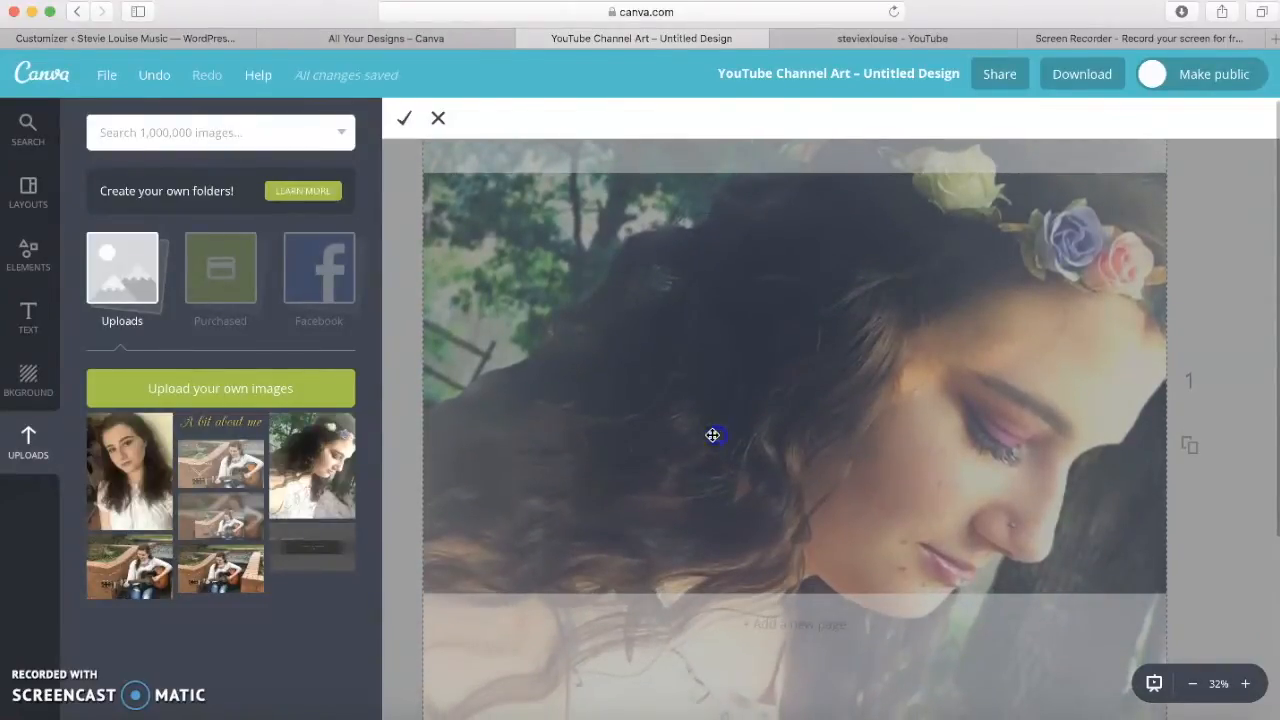
click(410, 119)
click(566, 331)
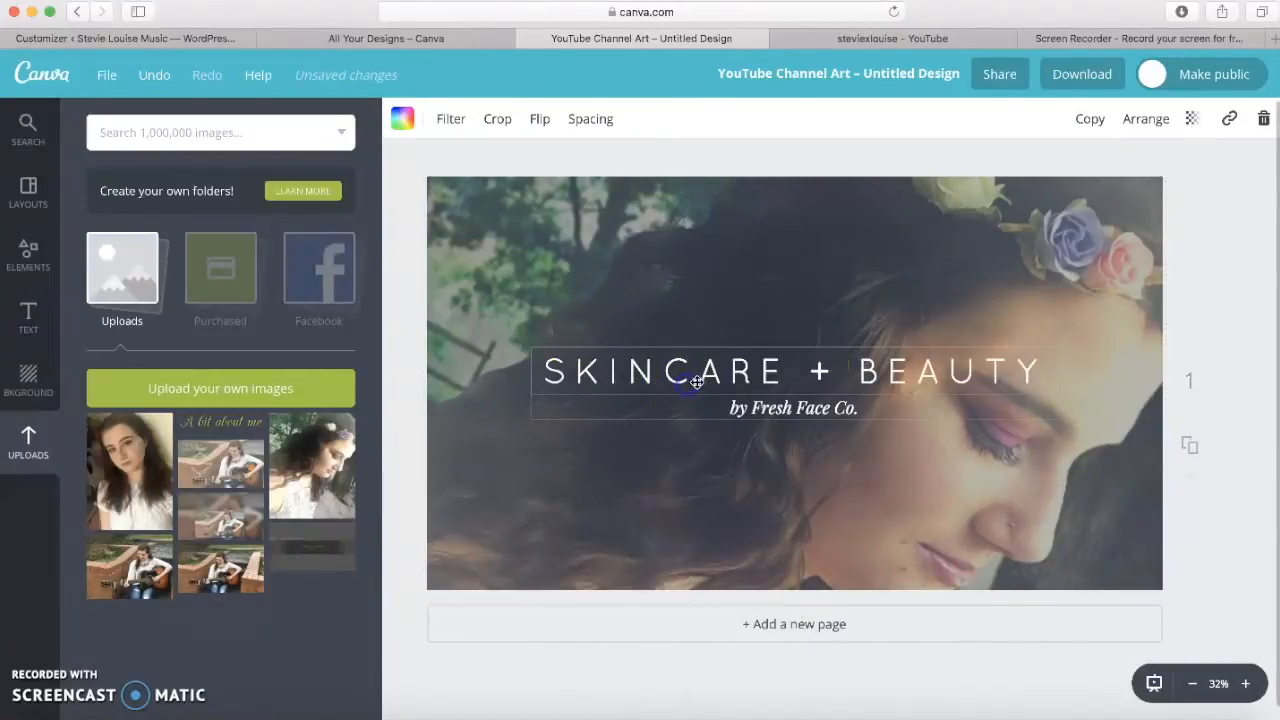
Step: Replace the banner heading "SKINCARE + BEAUTY" with "MUSIC, SOUND & CREATIVITY"
click(1016, 375)
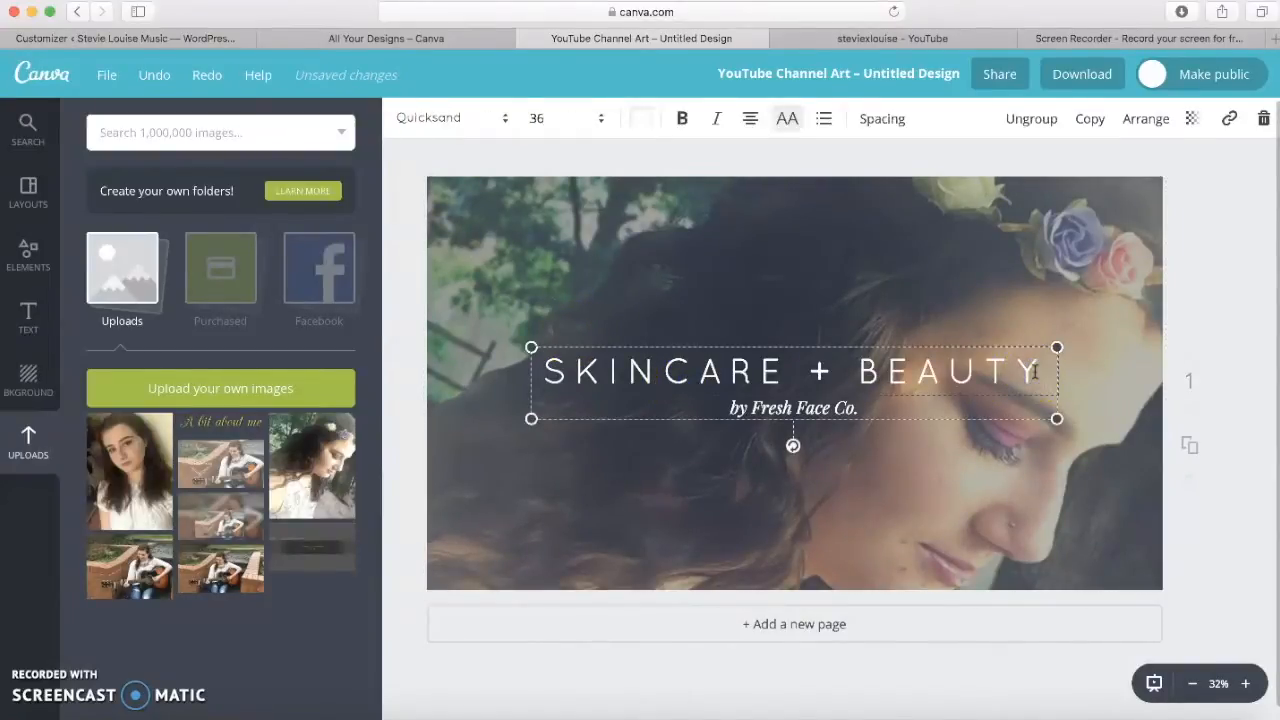
key(BackSpace)
key(BackSpace)
key(BackSpace)
key(BackSpace)
key(BackSpace)
key(BackSpace)
key(BackSpace)
key(BackSpace)
key(BackSpace)
key(BackSpace)
key(BackSpace)
key(BackSpace)
key(BackSpace)
key(BackSpace)
key(BackSpace)
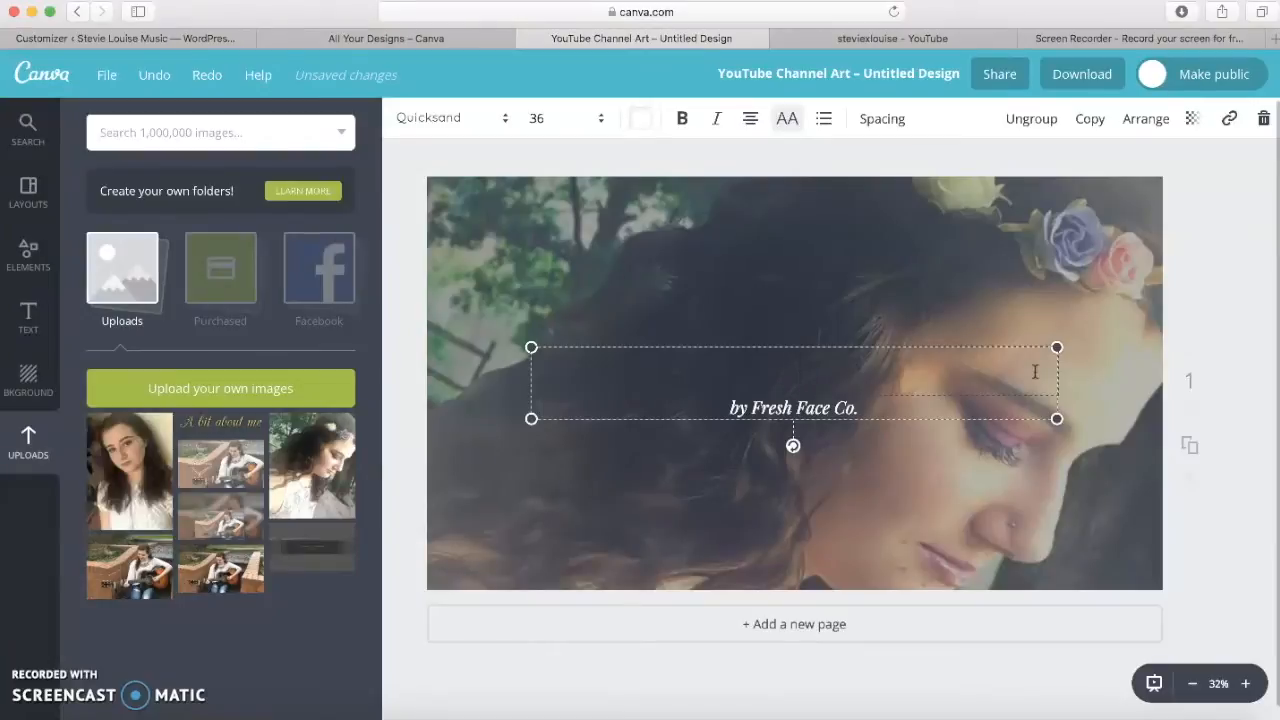
text(MUSIC)
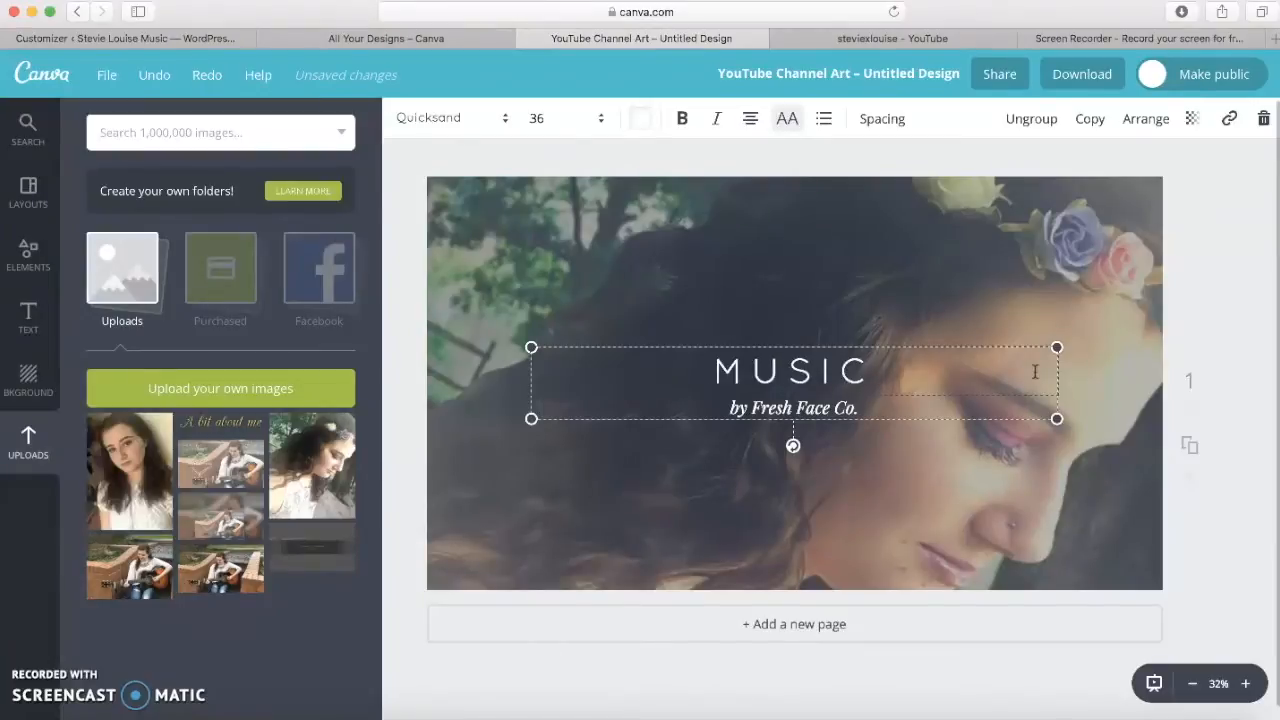
text(, SOUND)
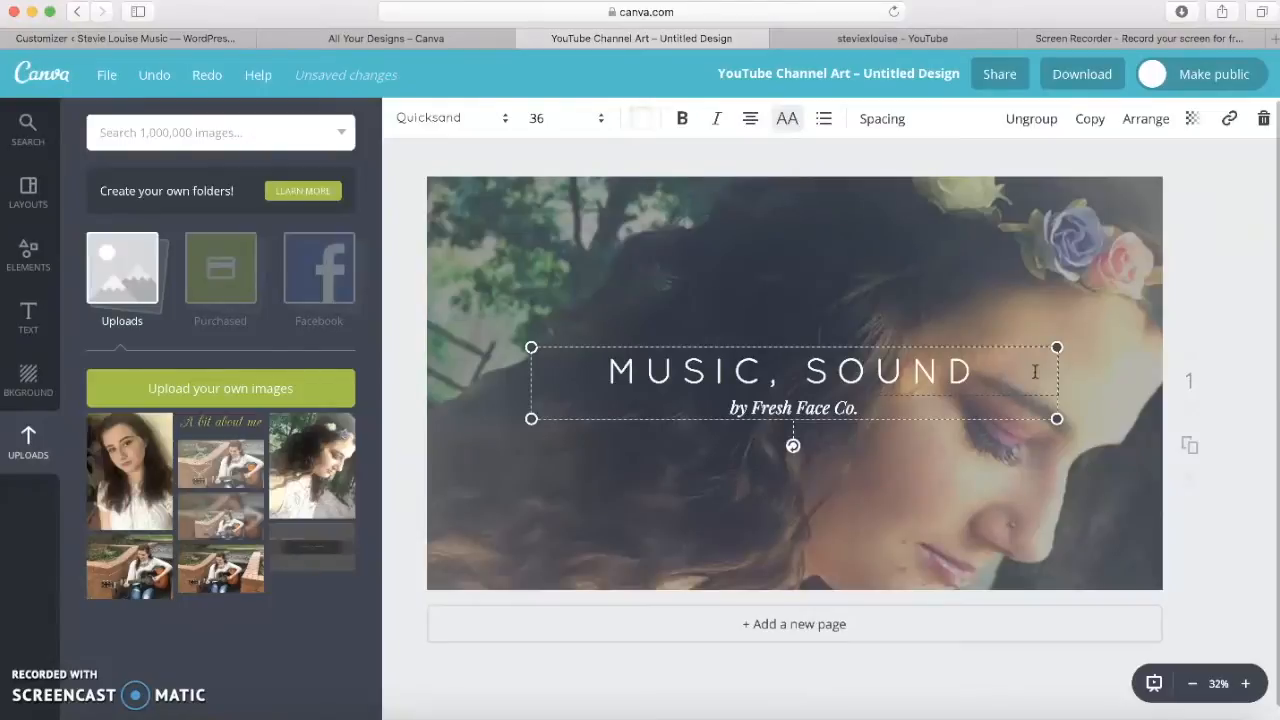
text( & CREAIVITY)
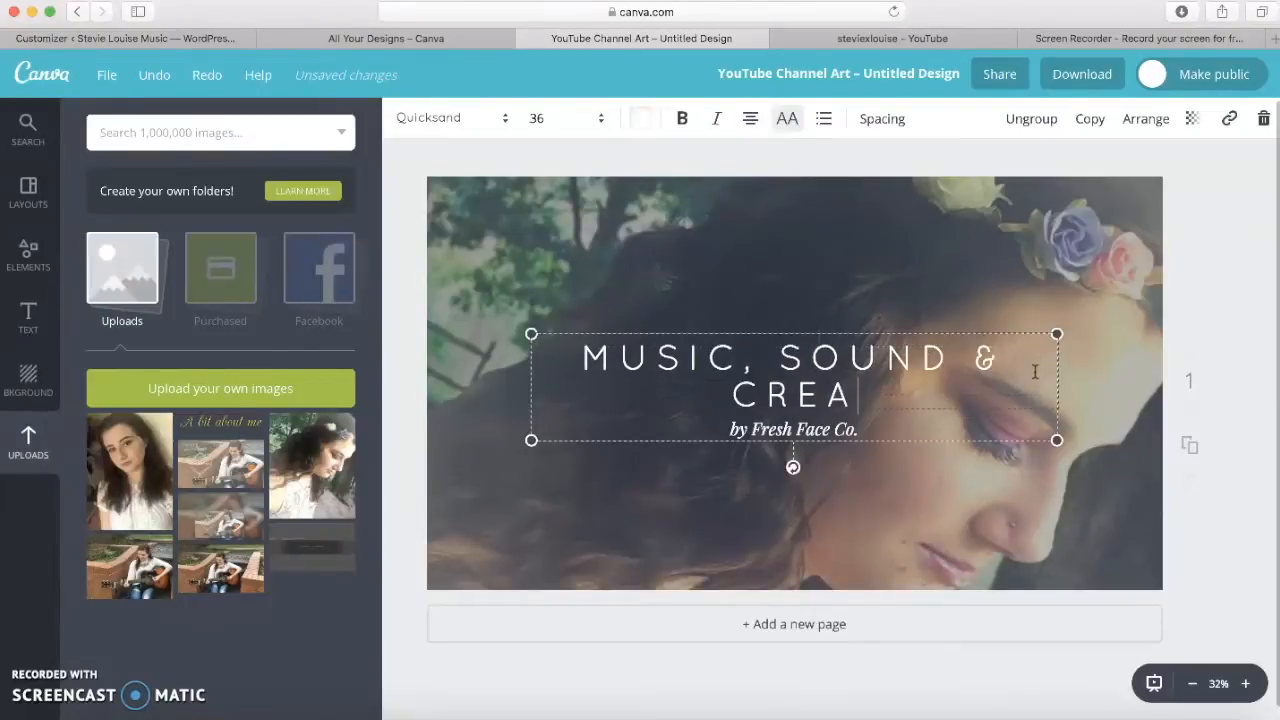
key(BackSpace)
key(BackSpace)
key(BackSpace)
key(BackSpace)
key(BackSpace)
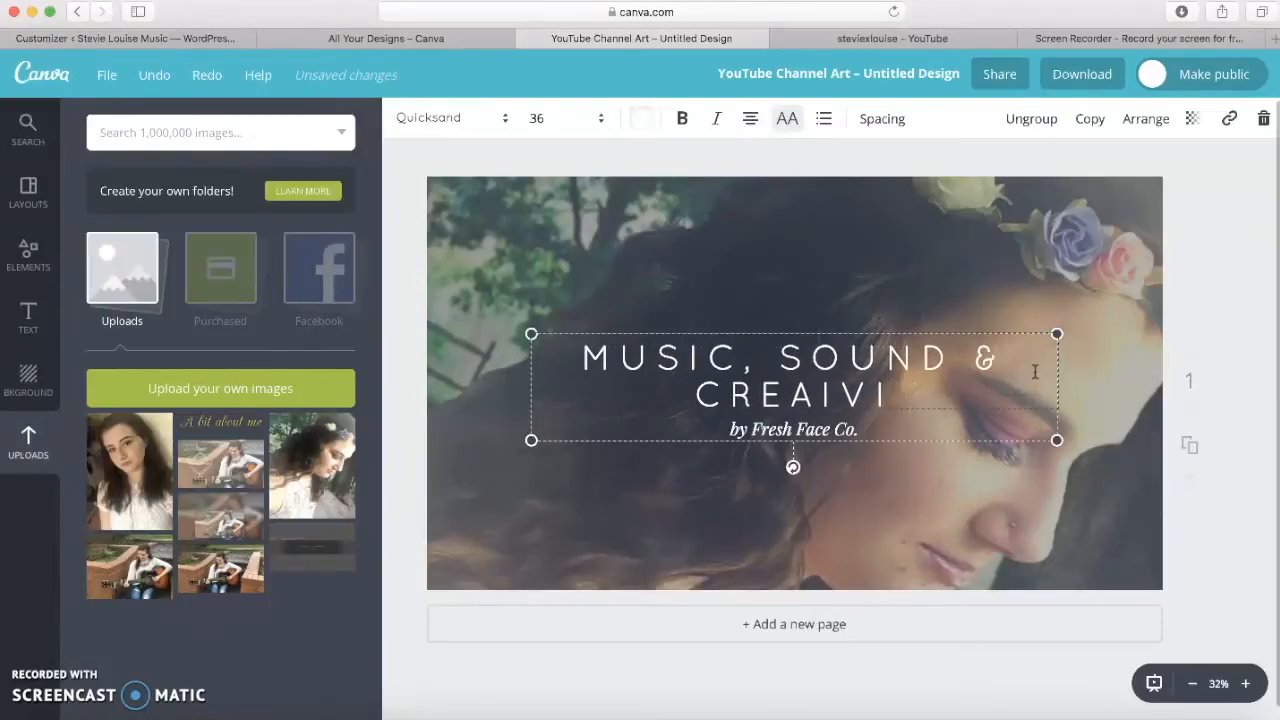
text(TIVITY)
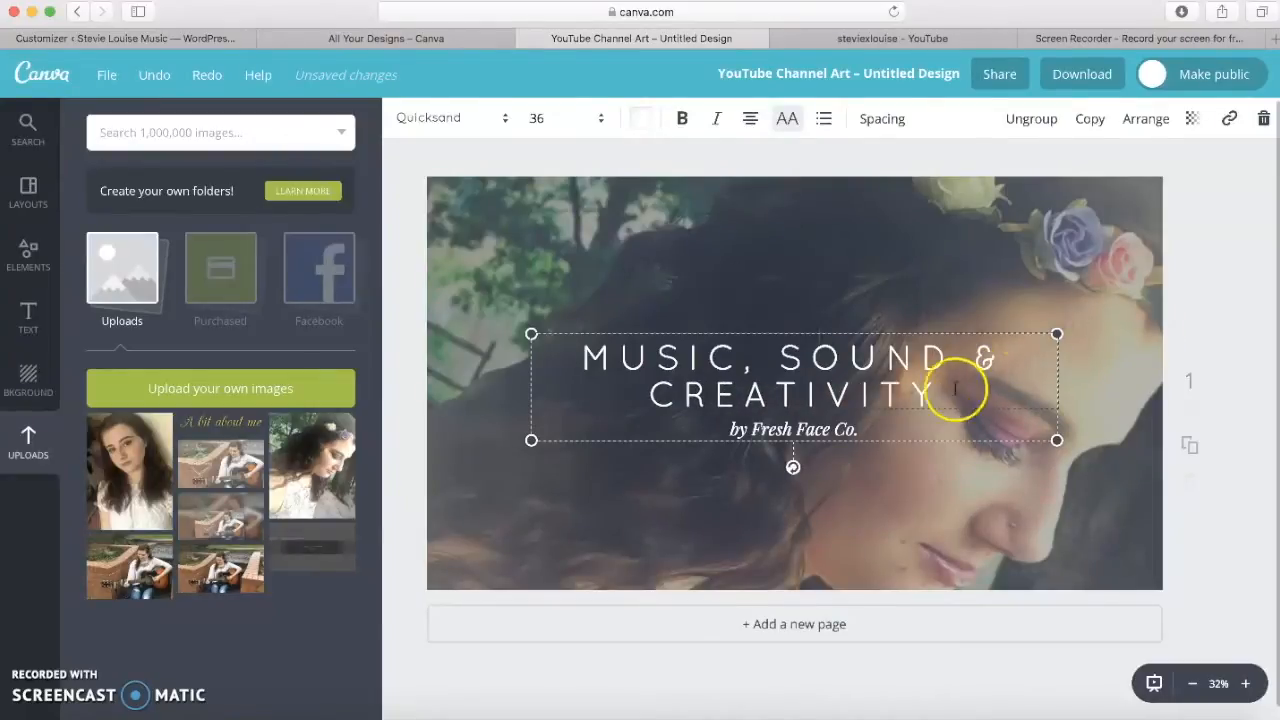
Step: Set the heading's letter spacing to 70 and its font size to 32 so it fits on one line
drag(955, 390, 557, 331)
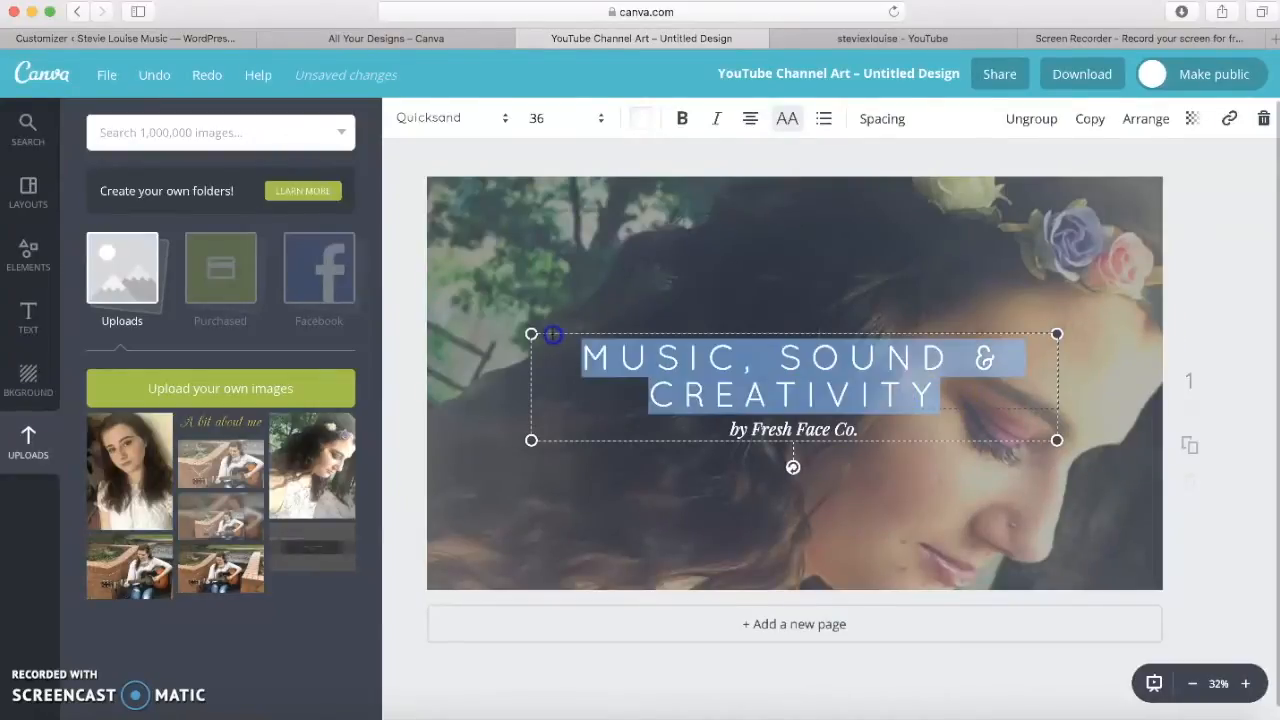
click(886, 120)
drag(1012, 172, 993, 174)
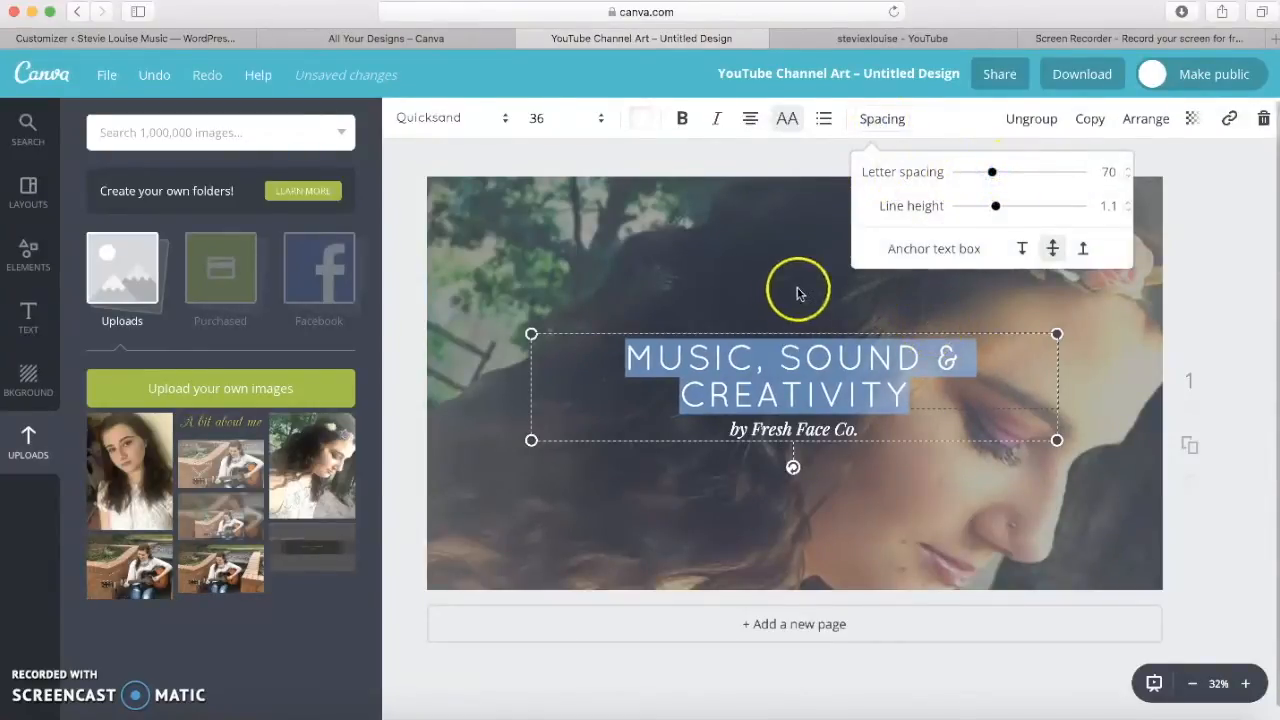
click(584, 132)
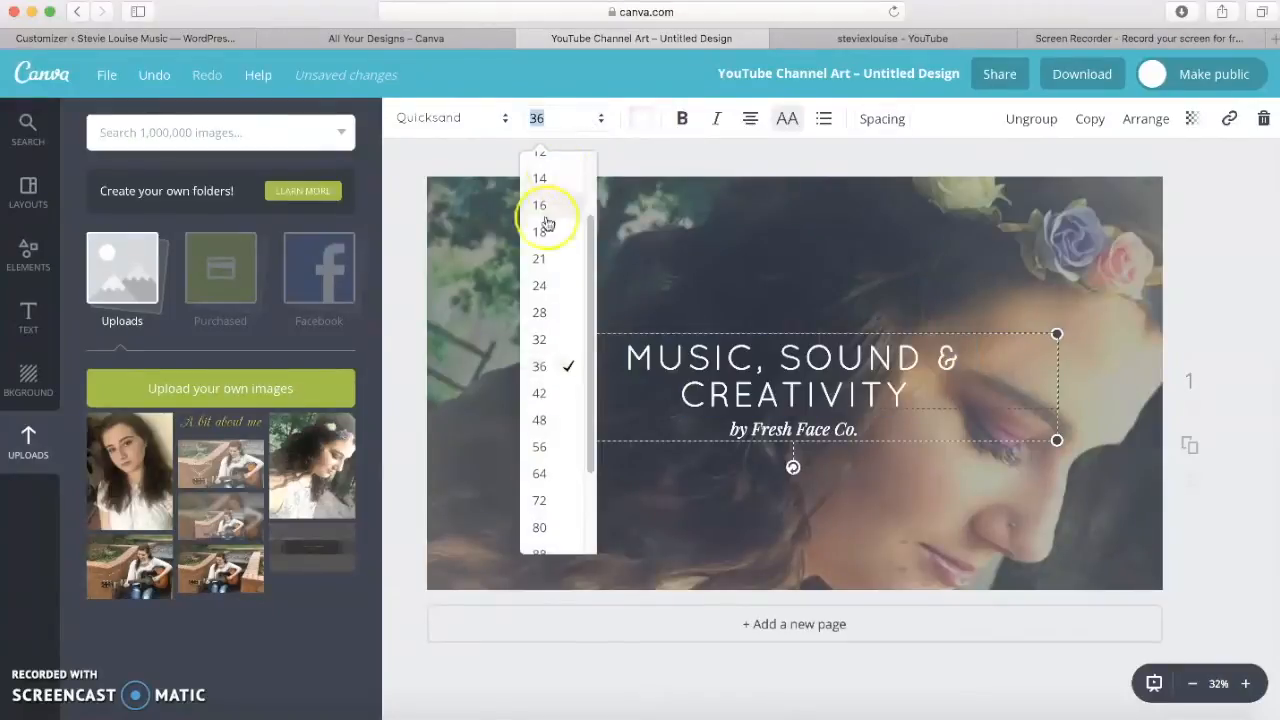
click(562, 347)
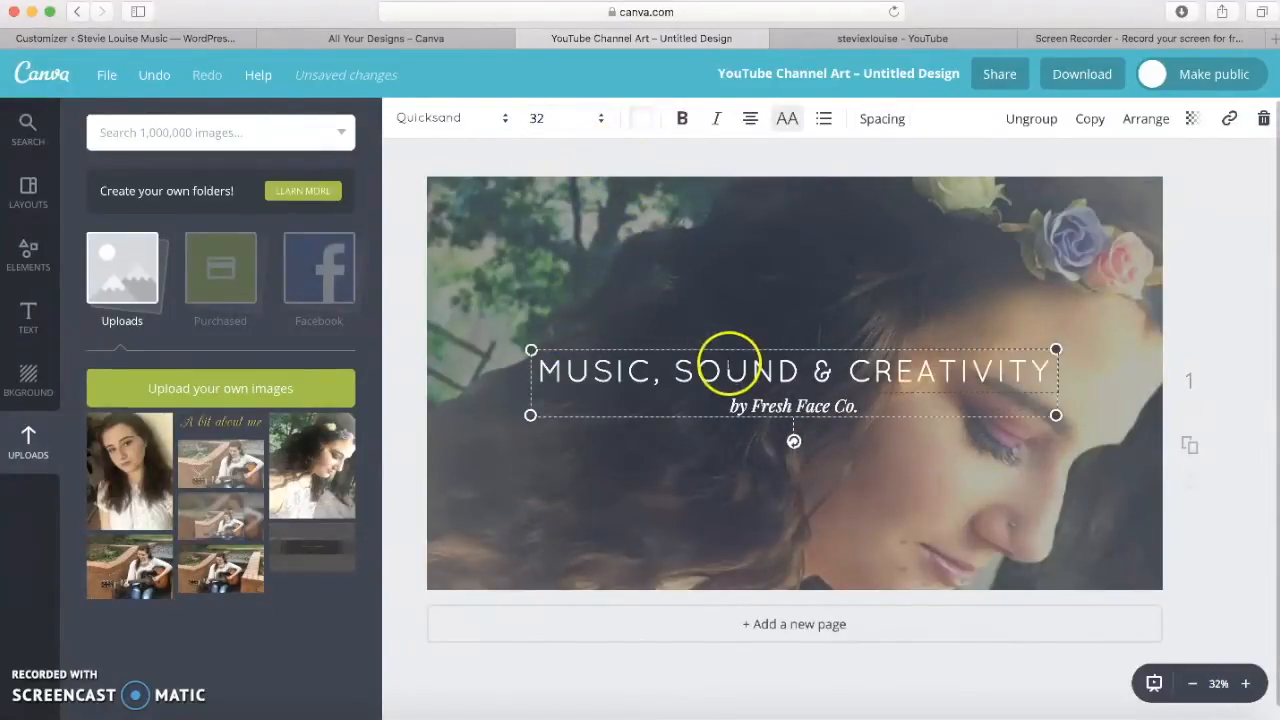
click(730, 439)
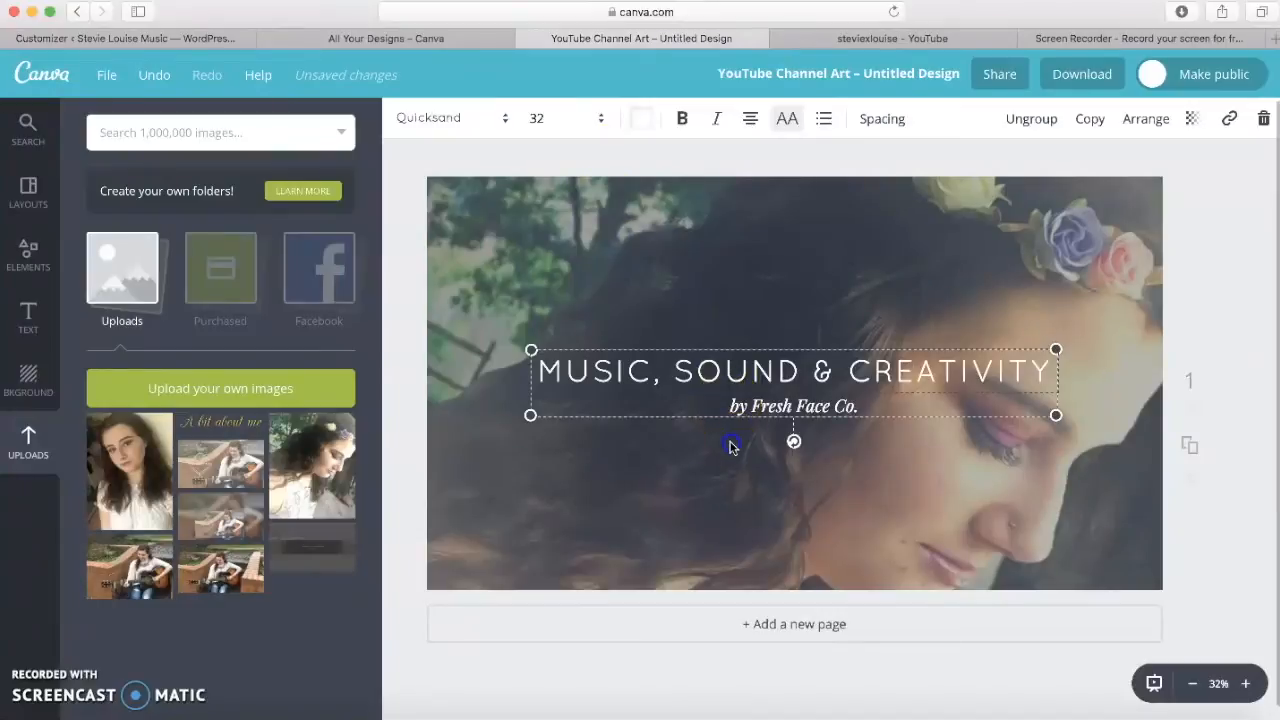
Step: Replace "Fresh Face Co." in the byline under the heading with the owner's name, keeping "by" and leaving no extra line
click(866, 408)
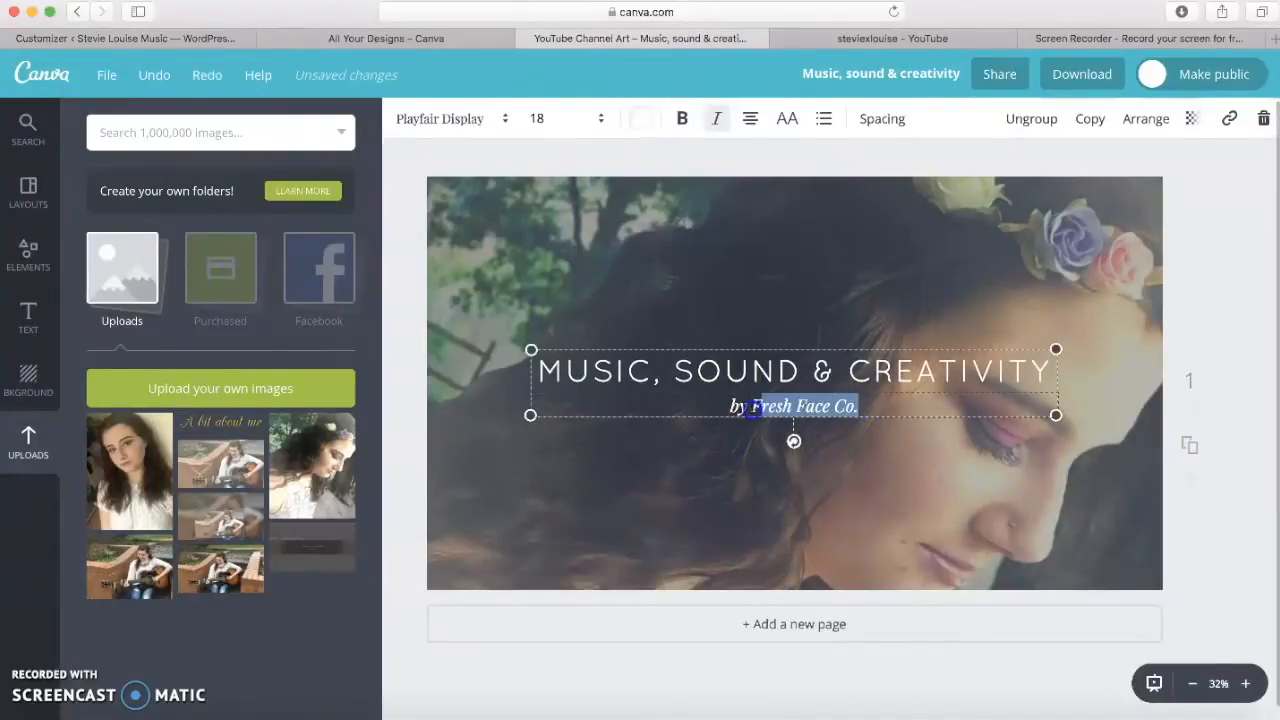
key(BackSpace)
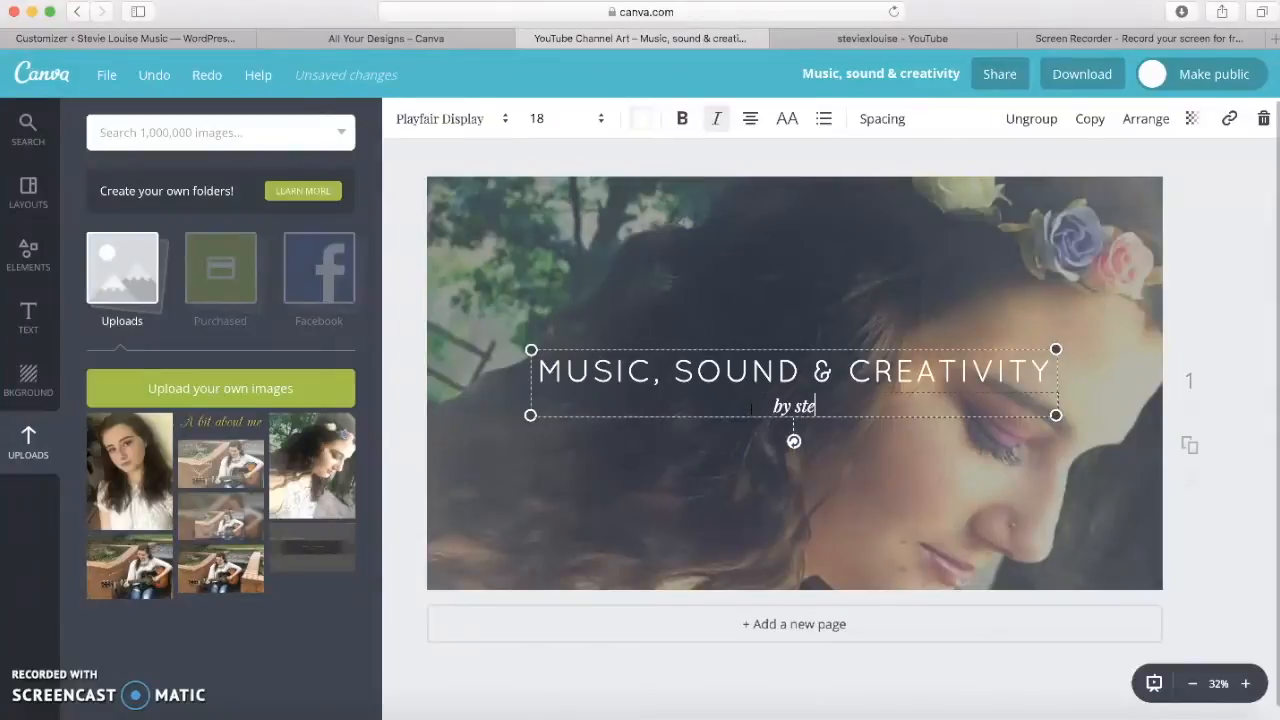
key(BackSpace)
key(BackSpace)
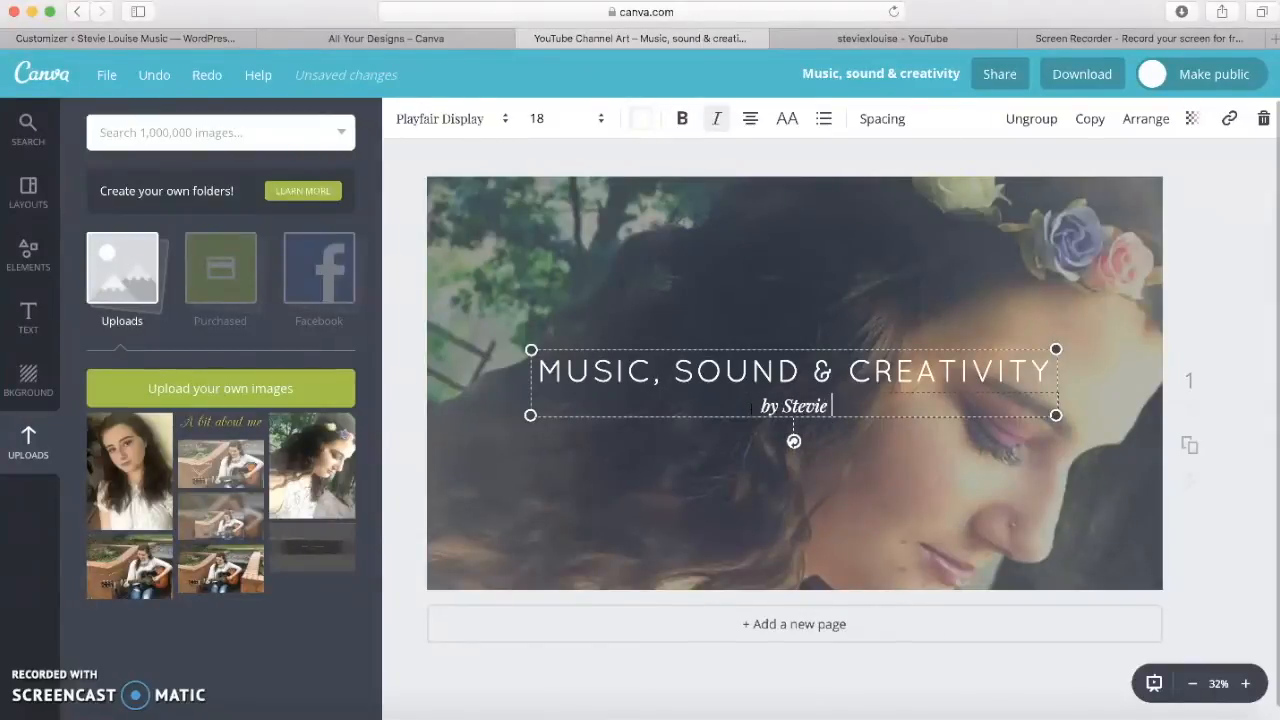
key(Return)
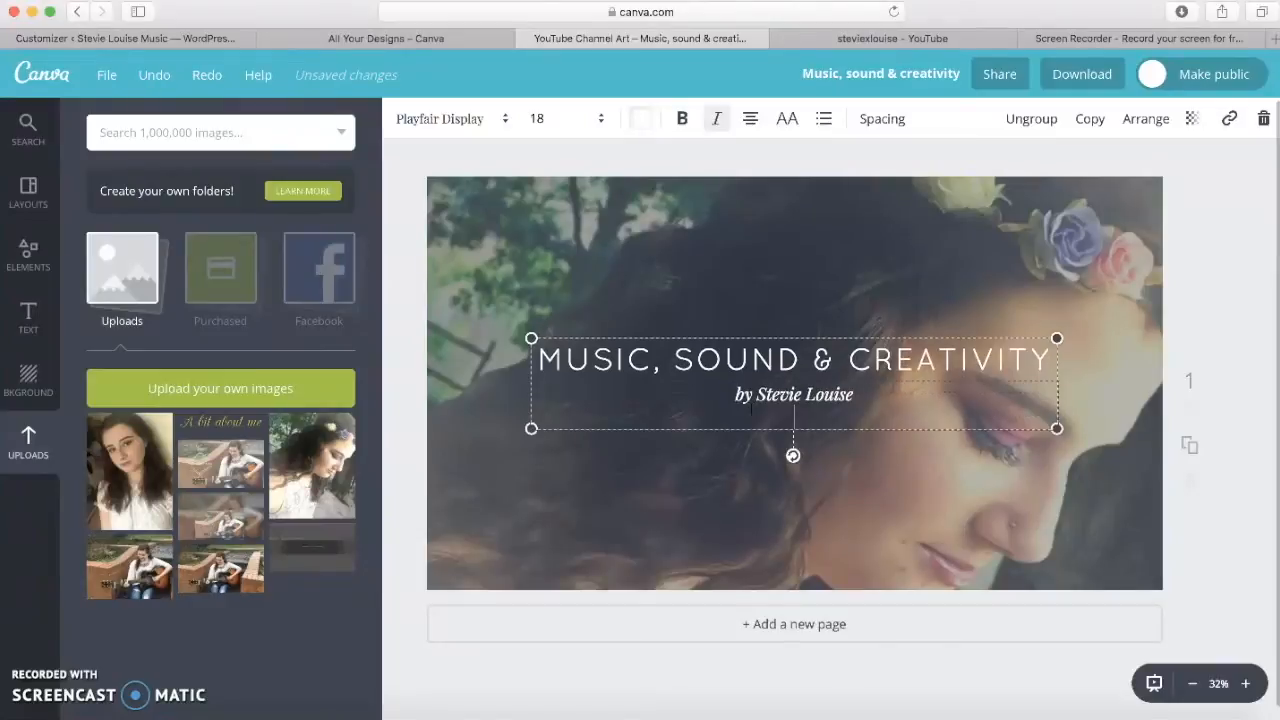
click(864, 520)
drag(834, 417, 827, 422)
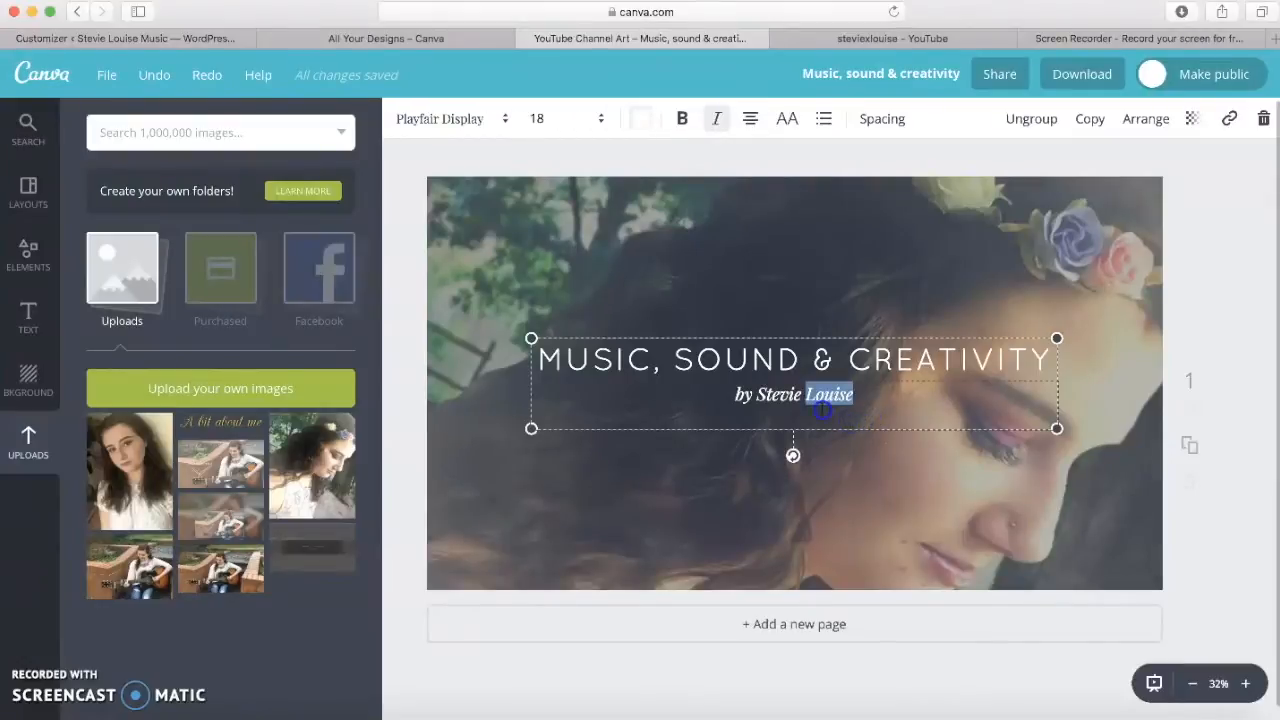
key(BackSpace)
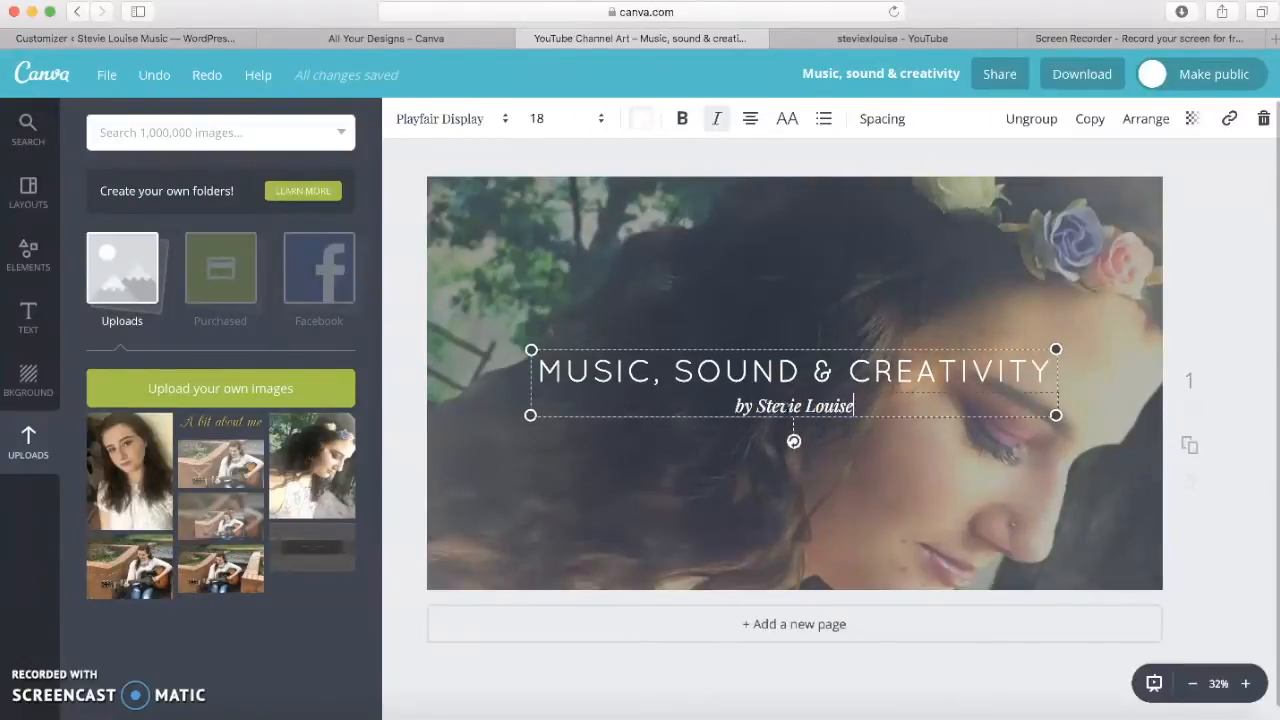
click(792, 322)
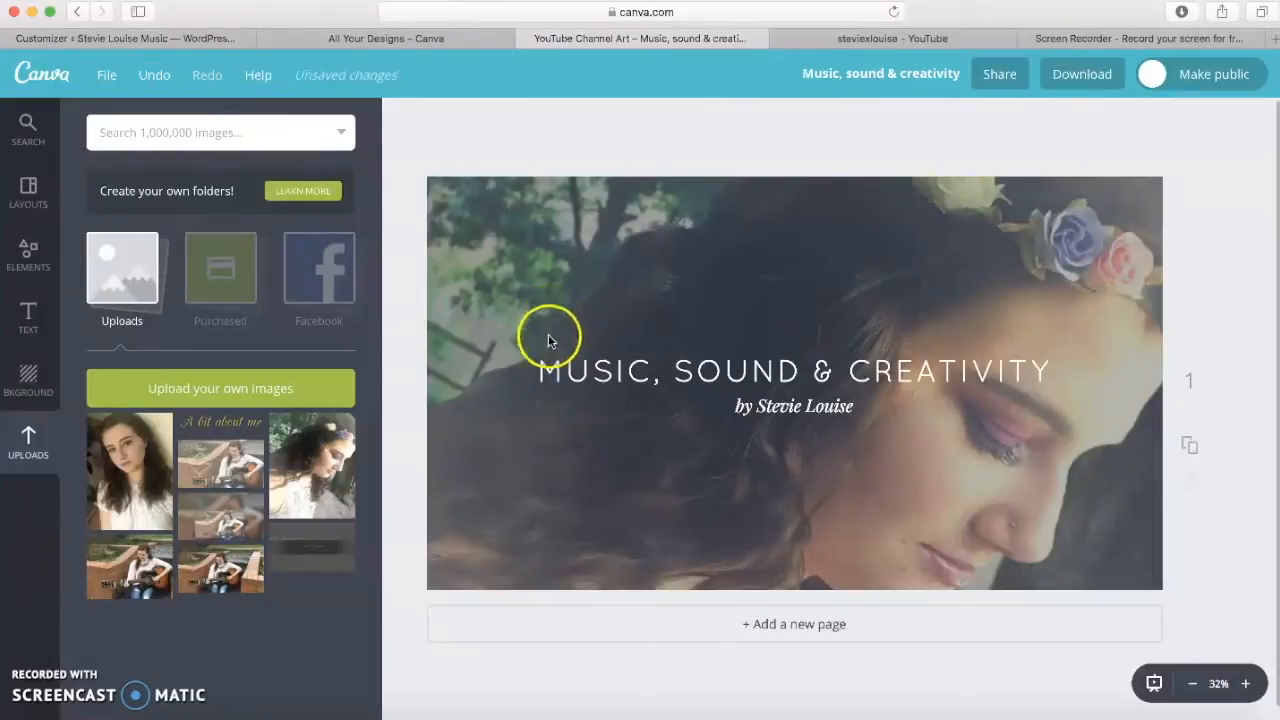
Step: Add the uploaded channel art size template, enlarge it to nearly cover the banner, and set its transparency to 50
click(318, 549)
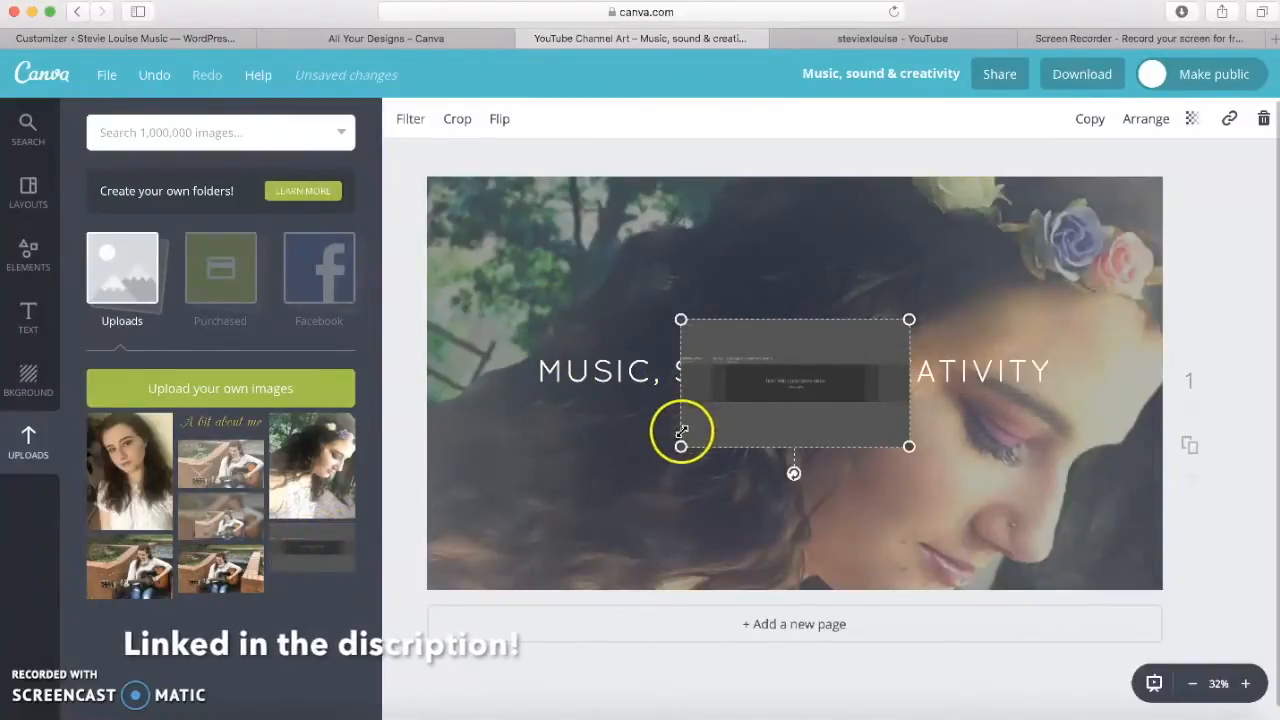
drag(625, 474, 418, 564)
drag(906, 320, 1147, 167)
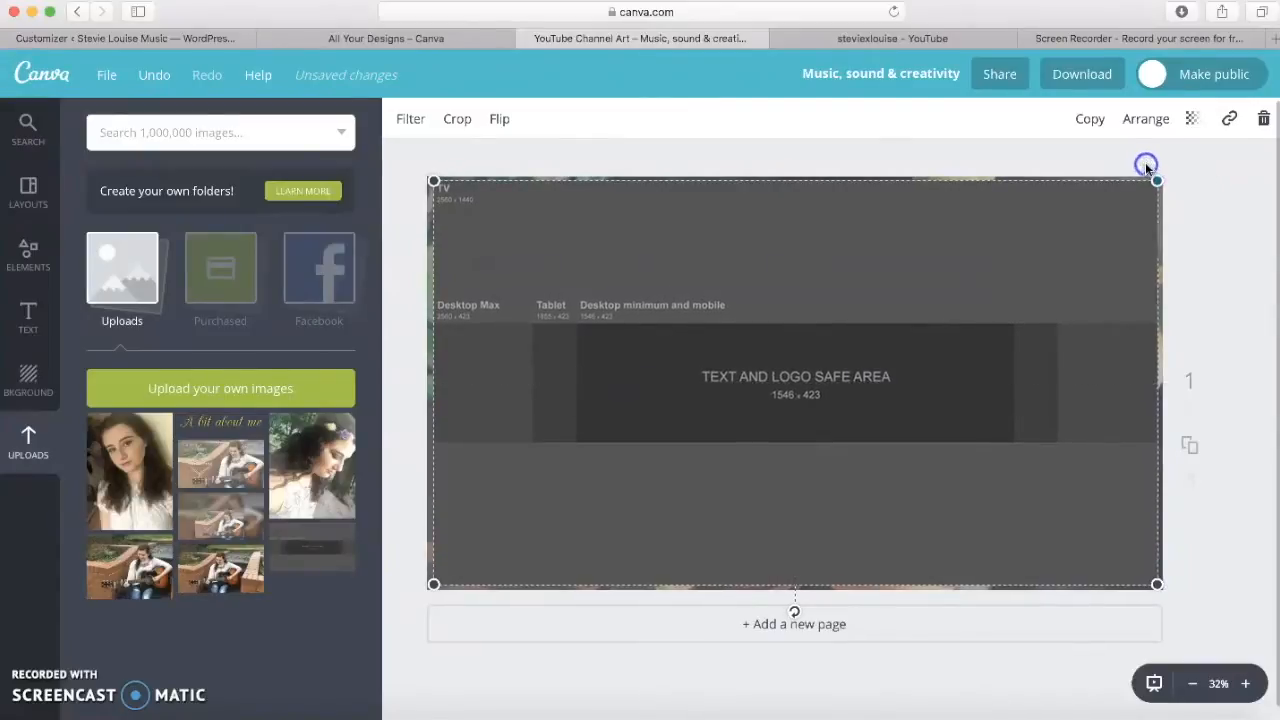
click(1199, 119)
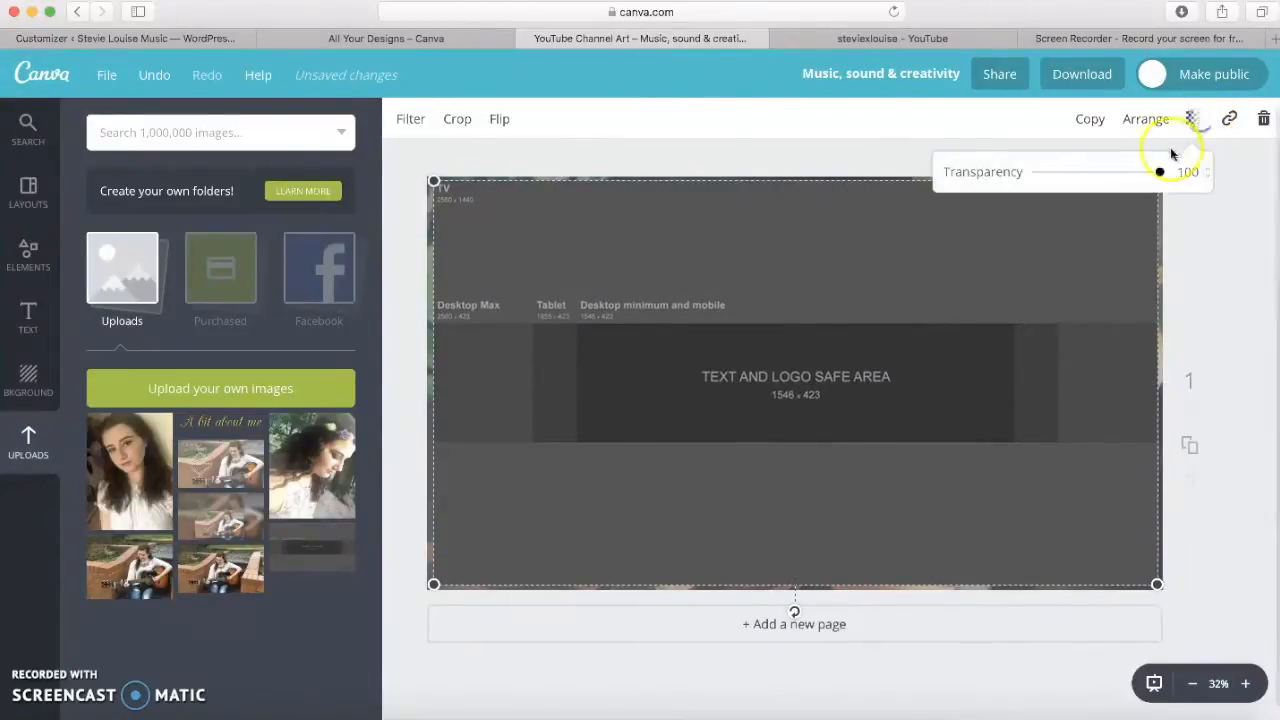
drag(1160, 172, 1122, 183)
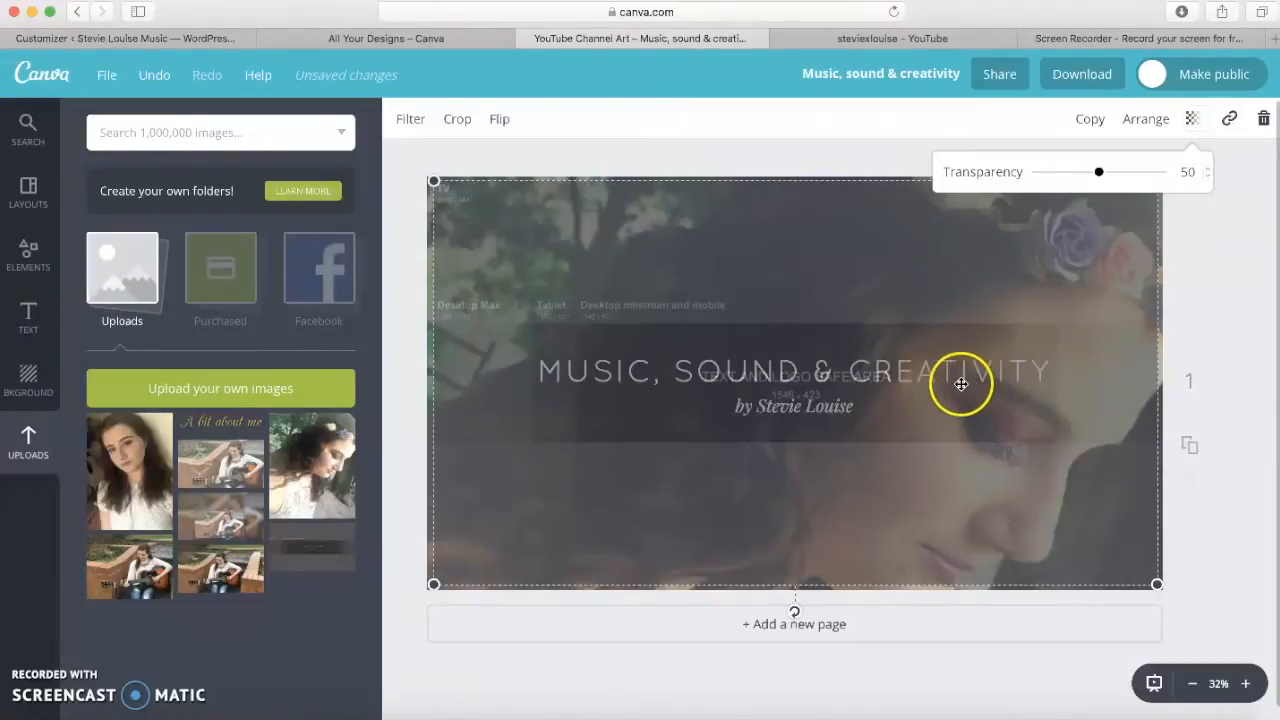
Step: Remove the channel art size template from the banner so only the portrait and text remain
key(Delete)
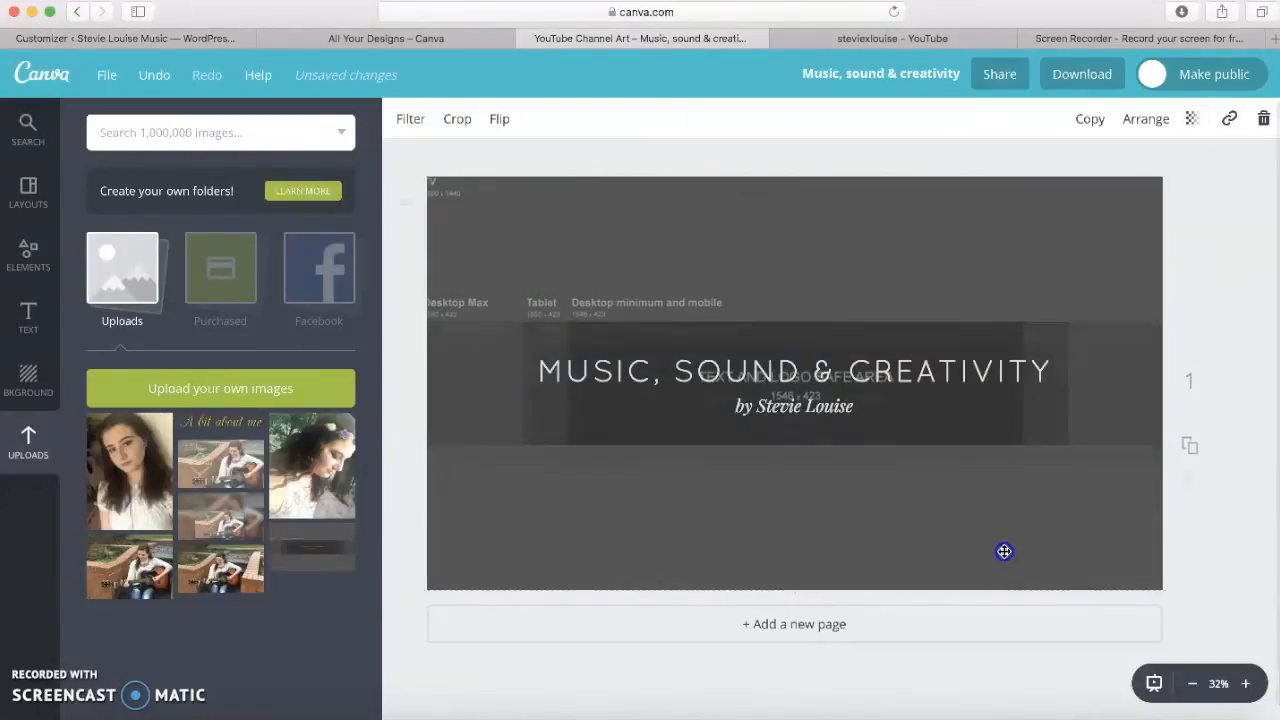
key(ctrl+z)
drag(451, 297, 575, 438)
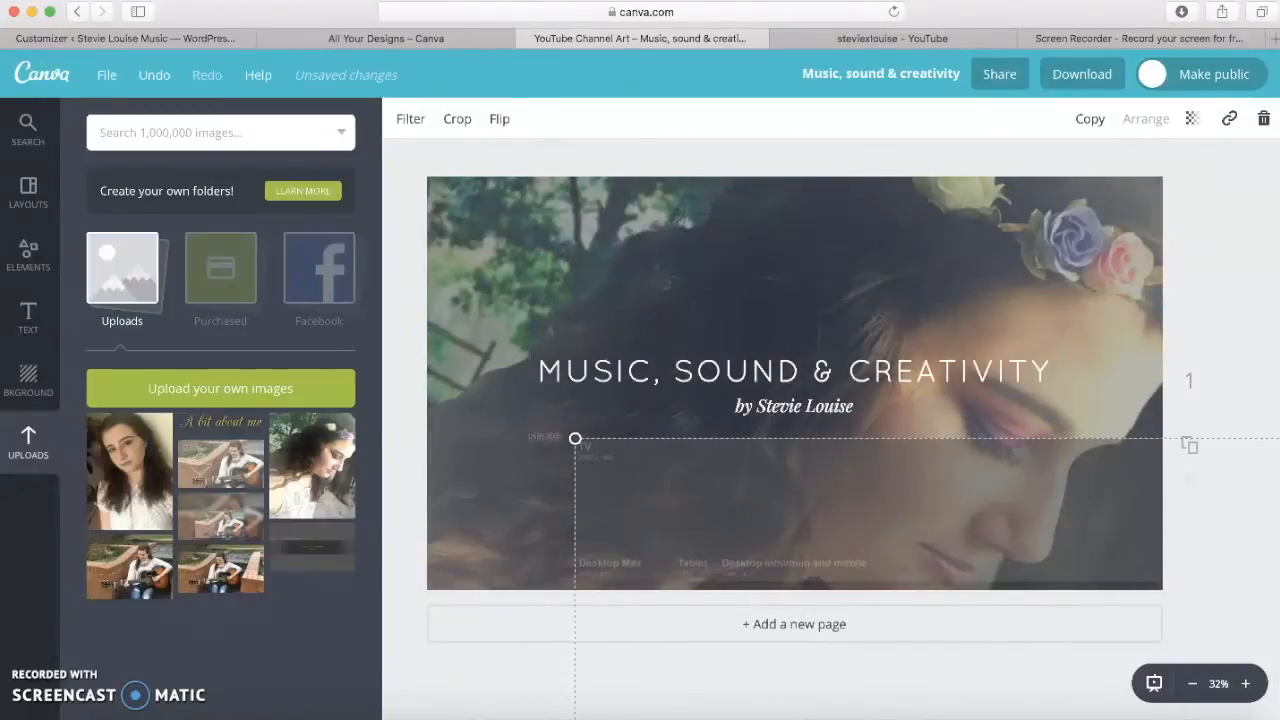
drag(986, 483, 1065, 711)
click(904, 418)
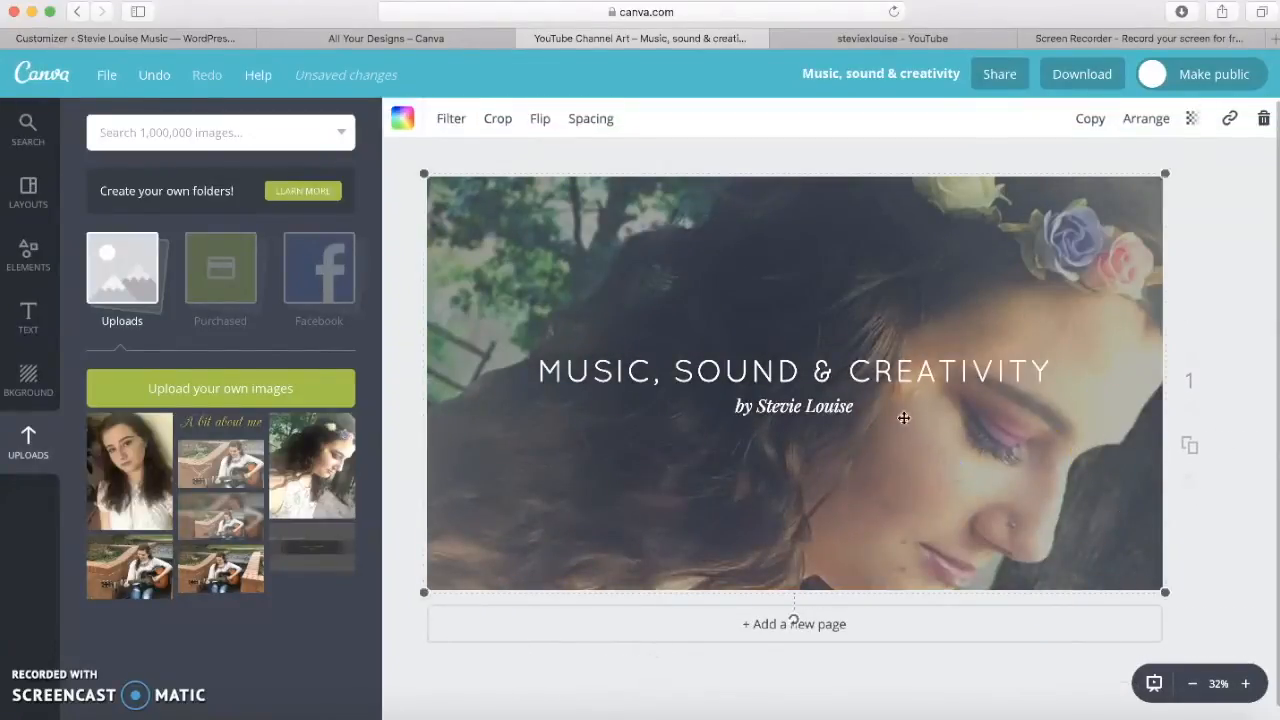
Step: Set the letter spacing of the heading "MUSIC, SOUND & CREATIVITY" to 20 and its font size to 30
click(864, 370)
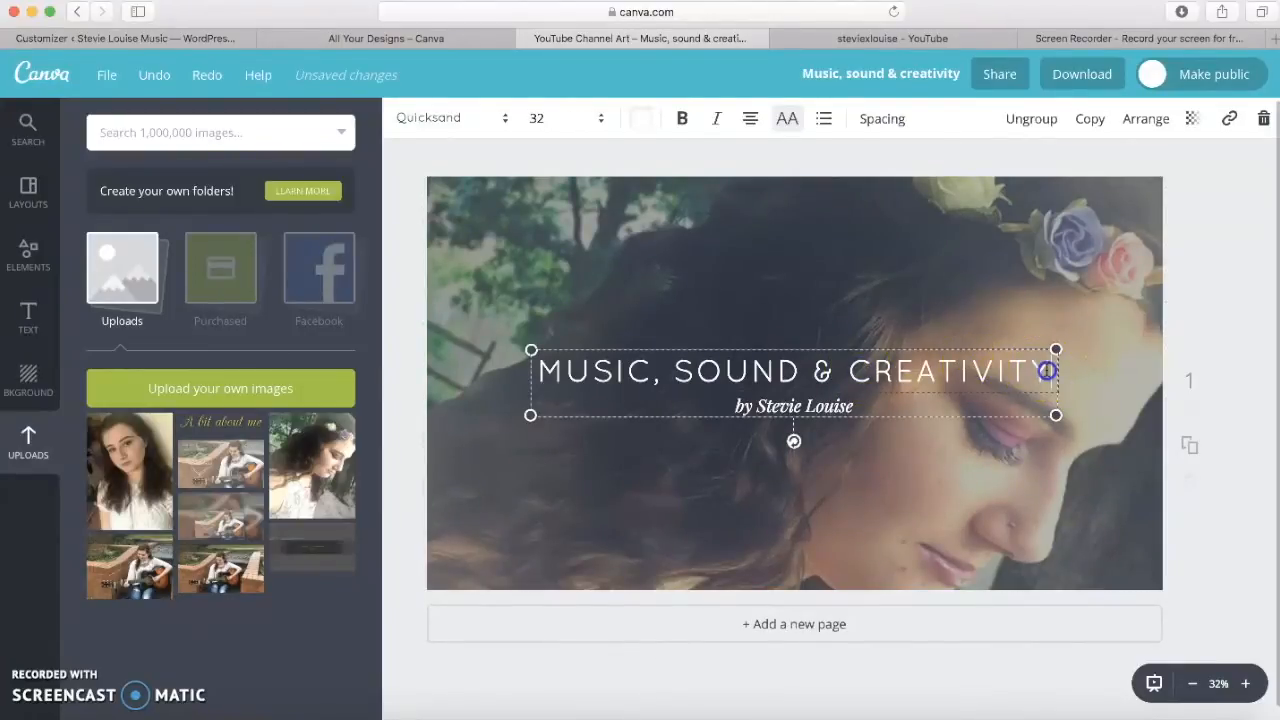
drag(1037, 370, 541, 378)
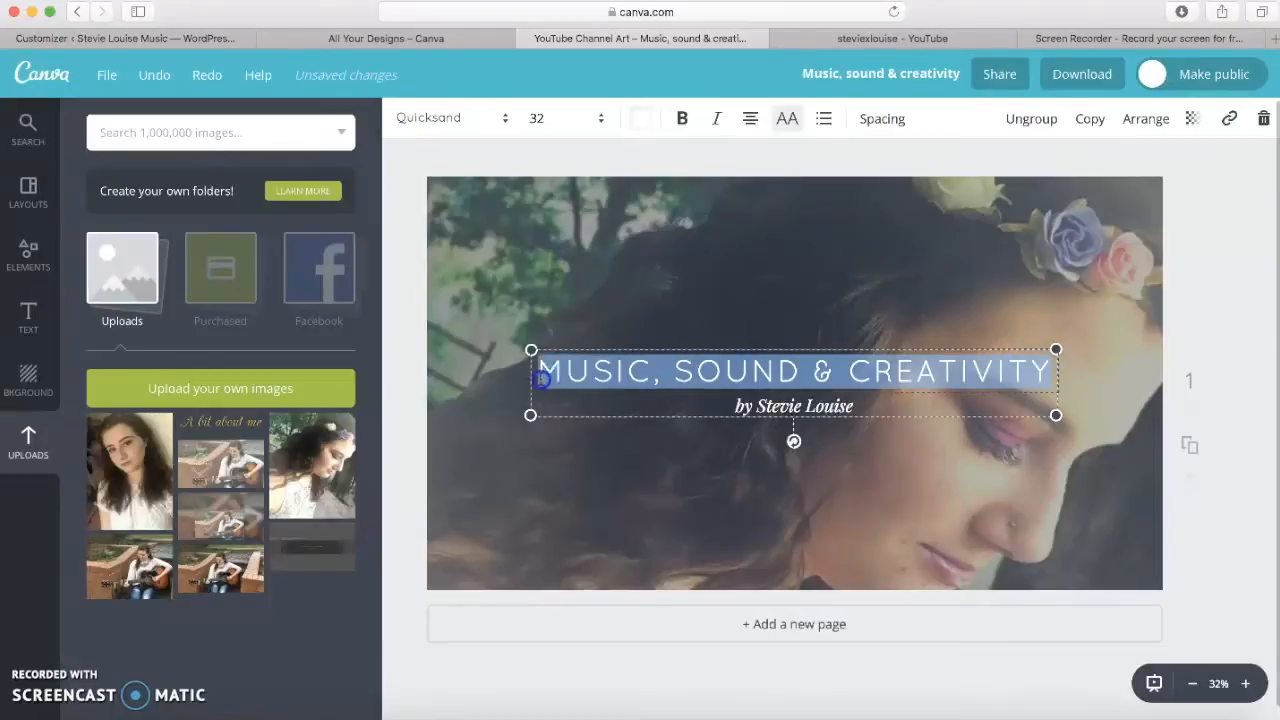
click(557, 120)
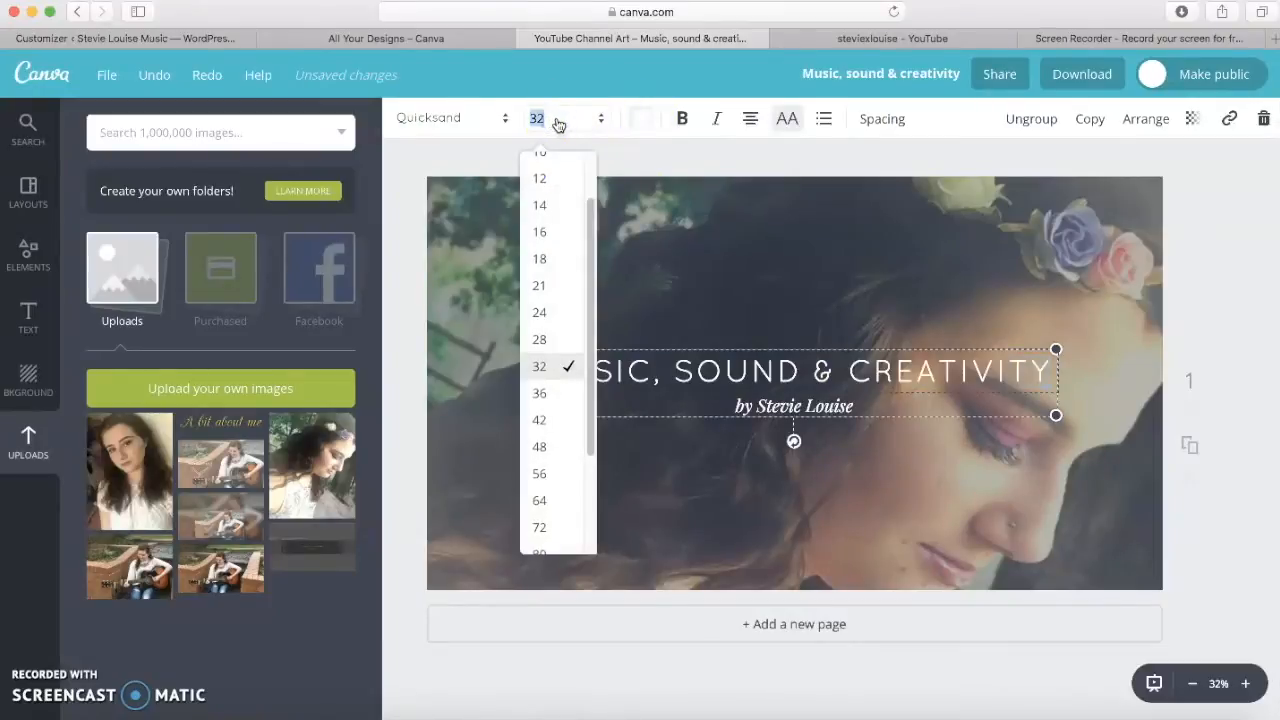
click(870, 119)
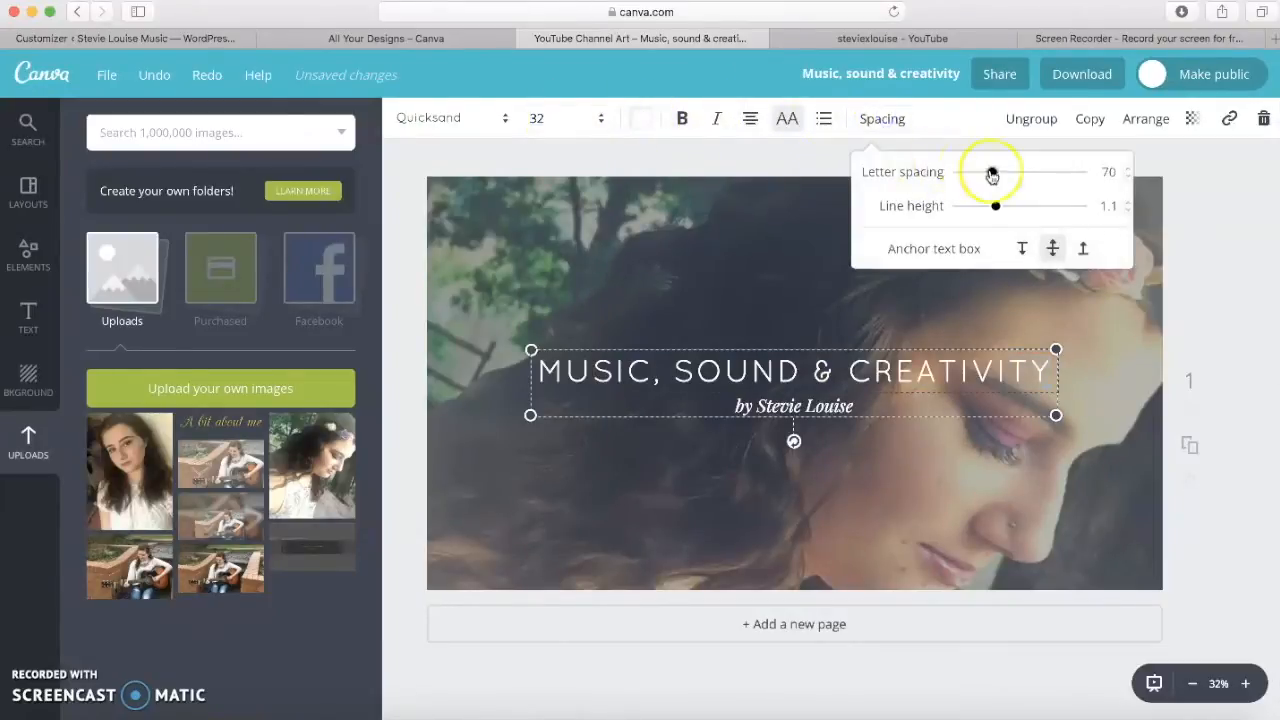
drag(989, 174, 986, 174)
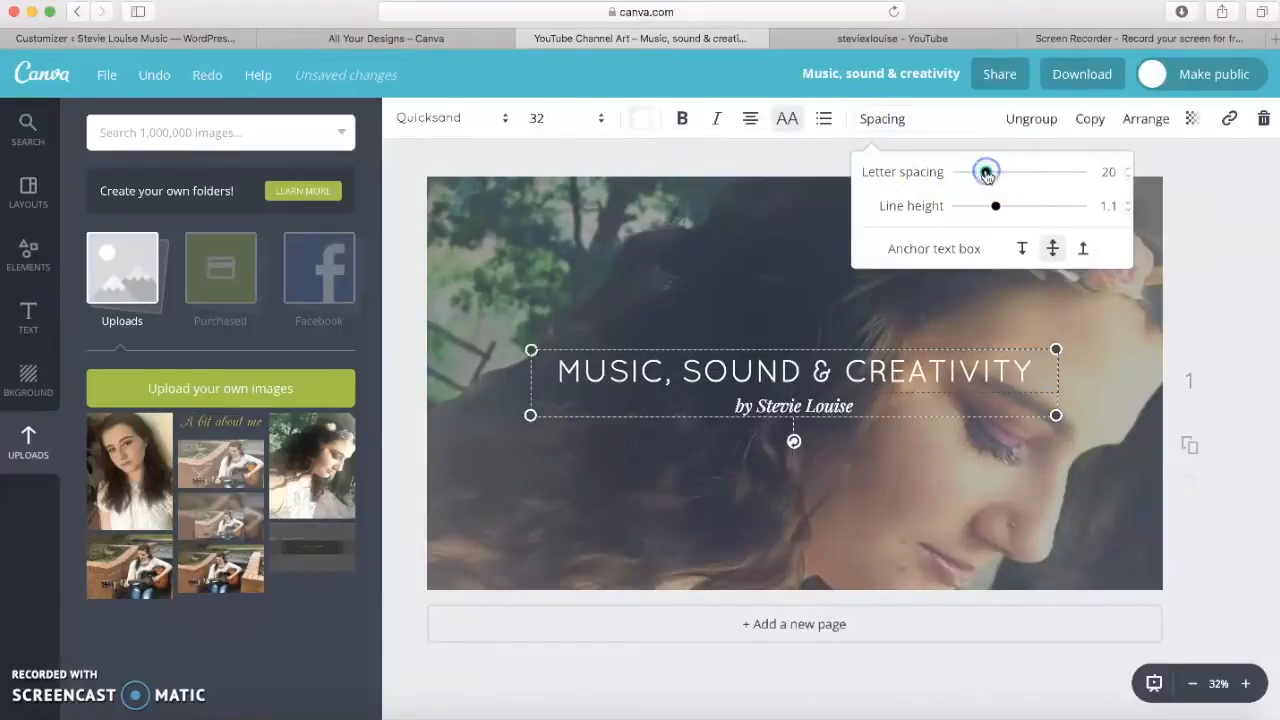
click(577, 117)
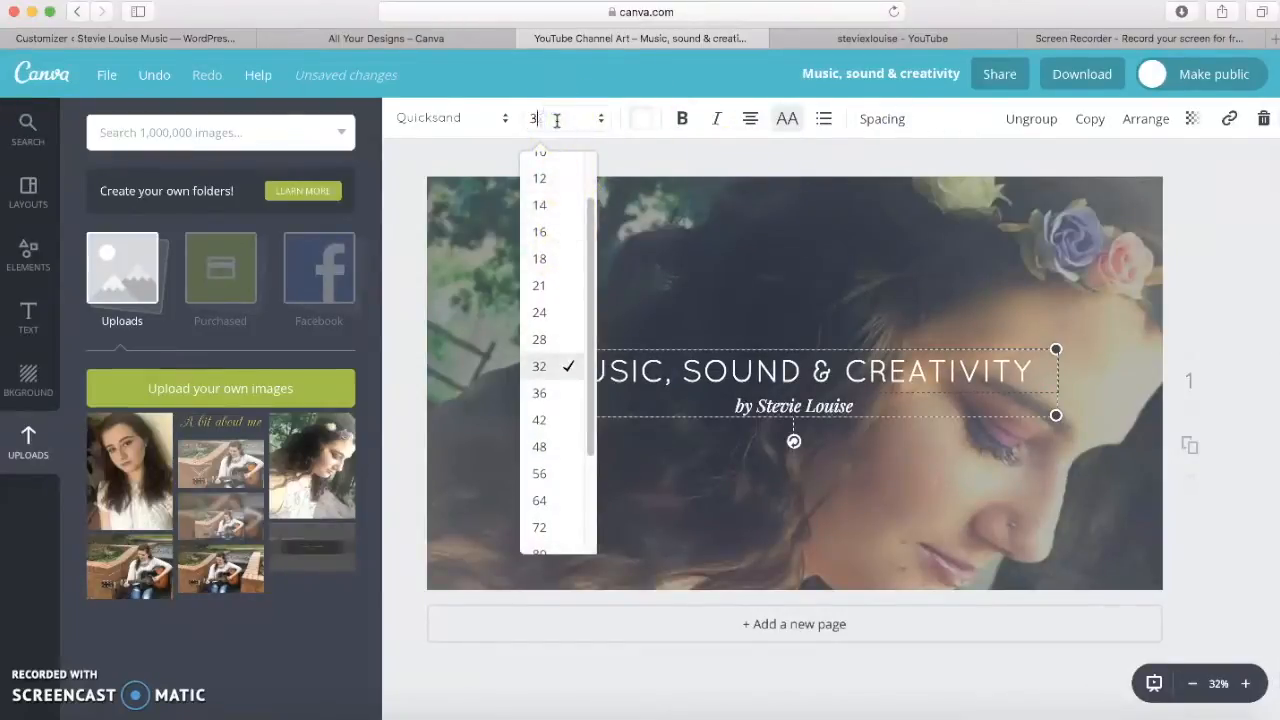
key(Return)
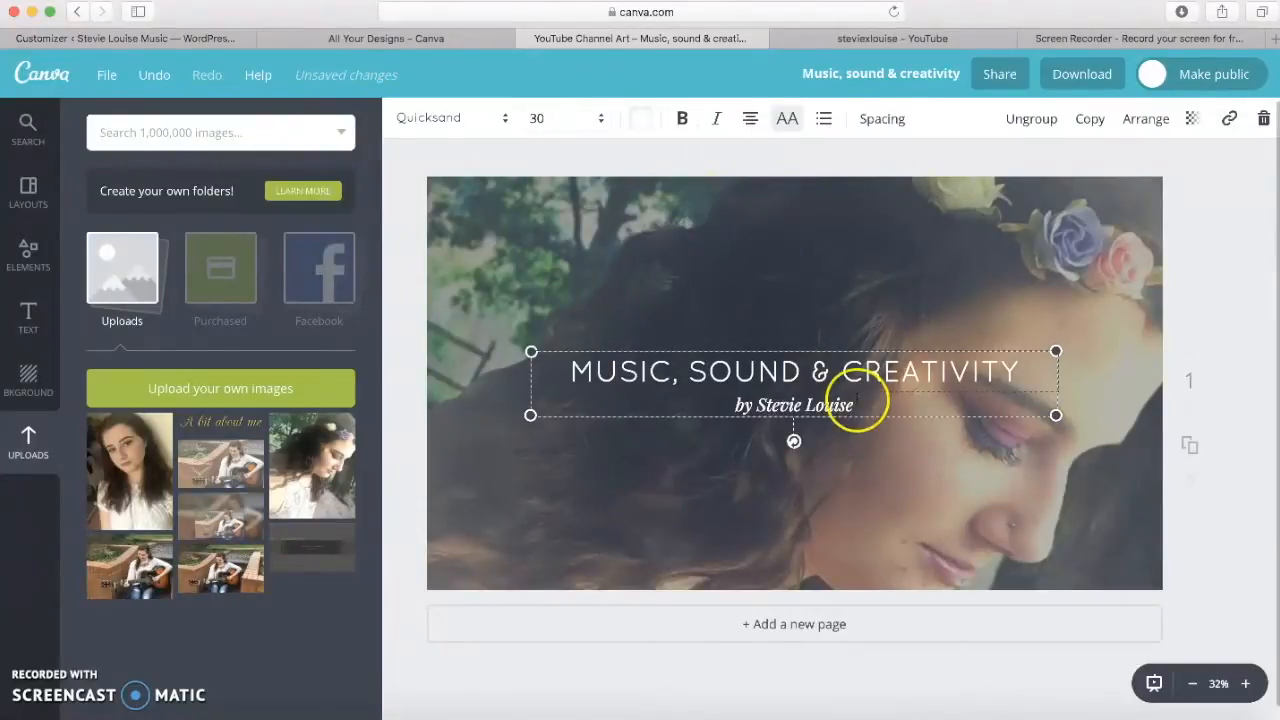
Step: Change the byline's font to Quicksand to match the heading
double_click(866, 405)
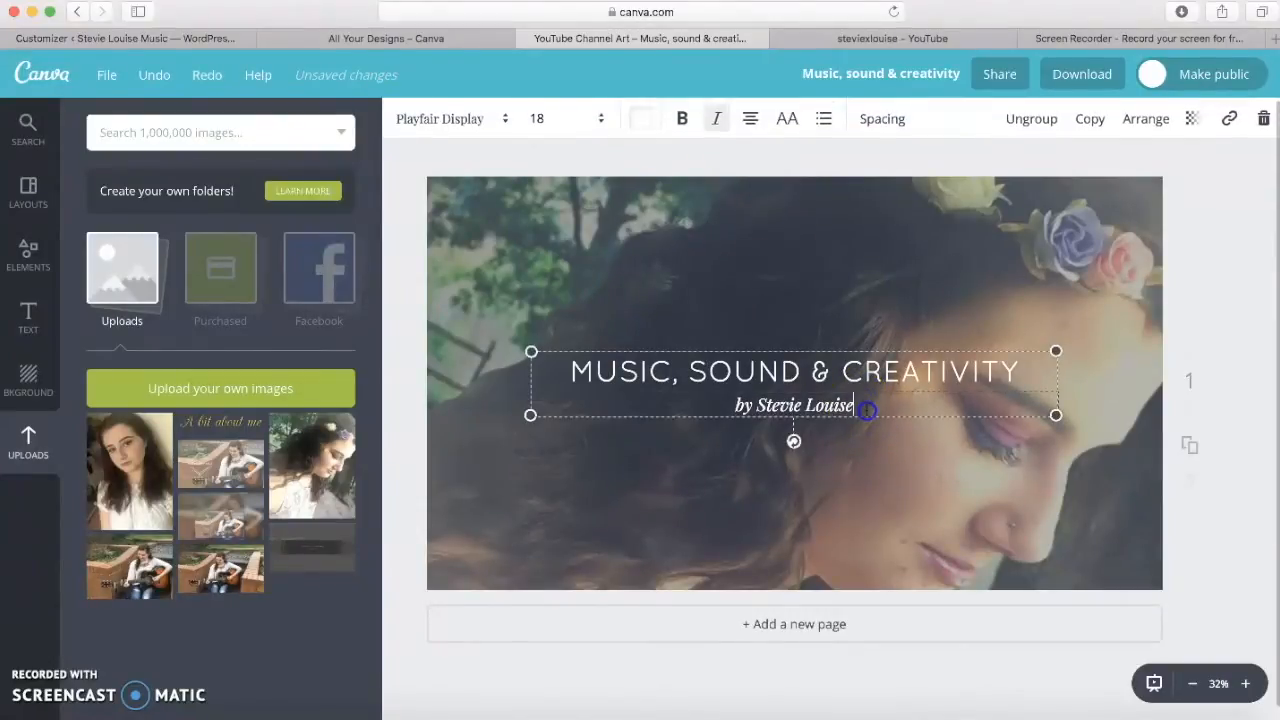
click(872, 386)
drag(1020, 370, 574, 380)
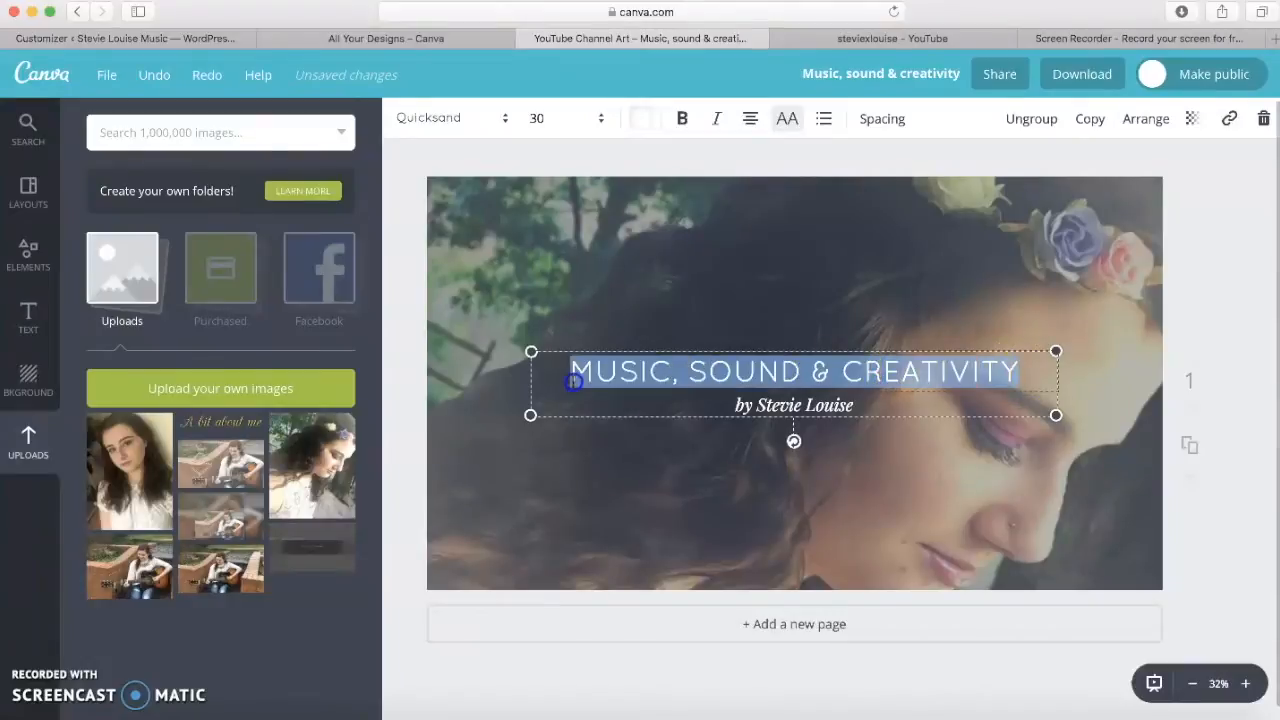
double_click(889, 409)
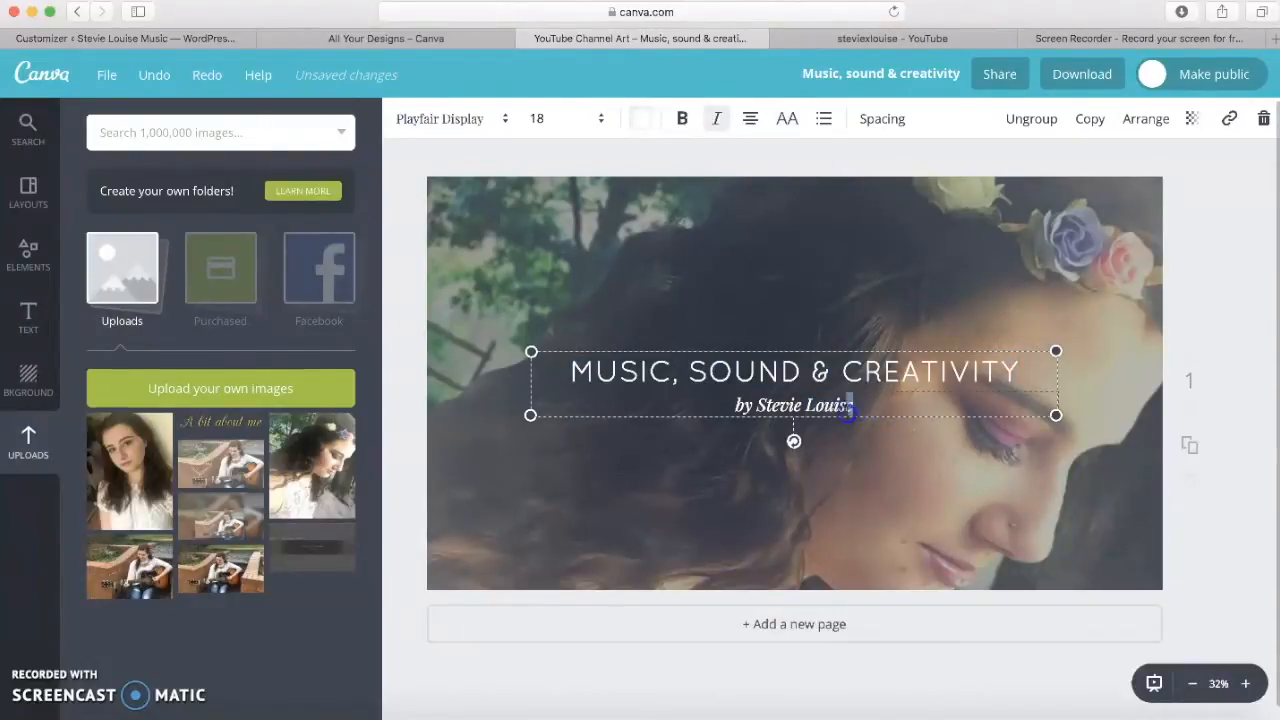
drag(847, 409, 727, 406)
click(504, 119)
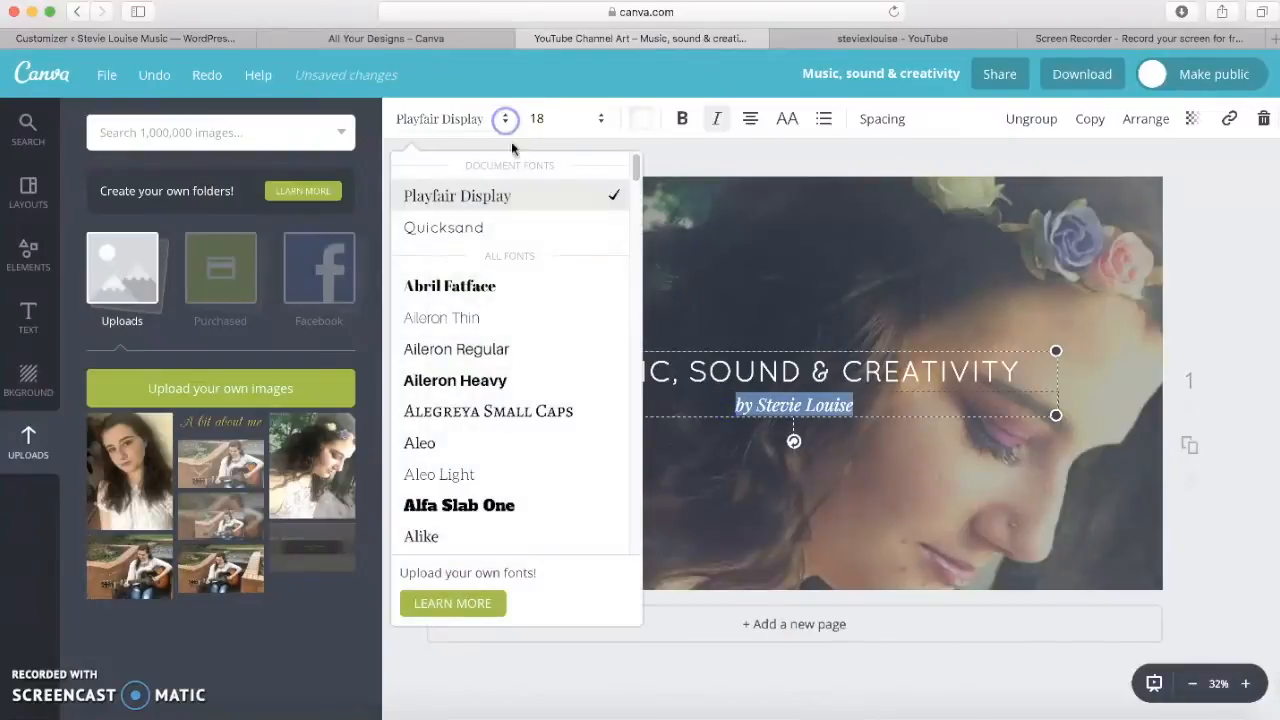
click(518, 223)
click(992, 362)
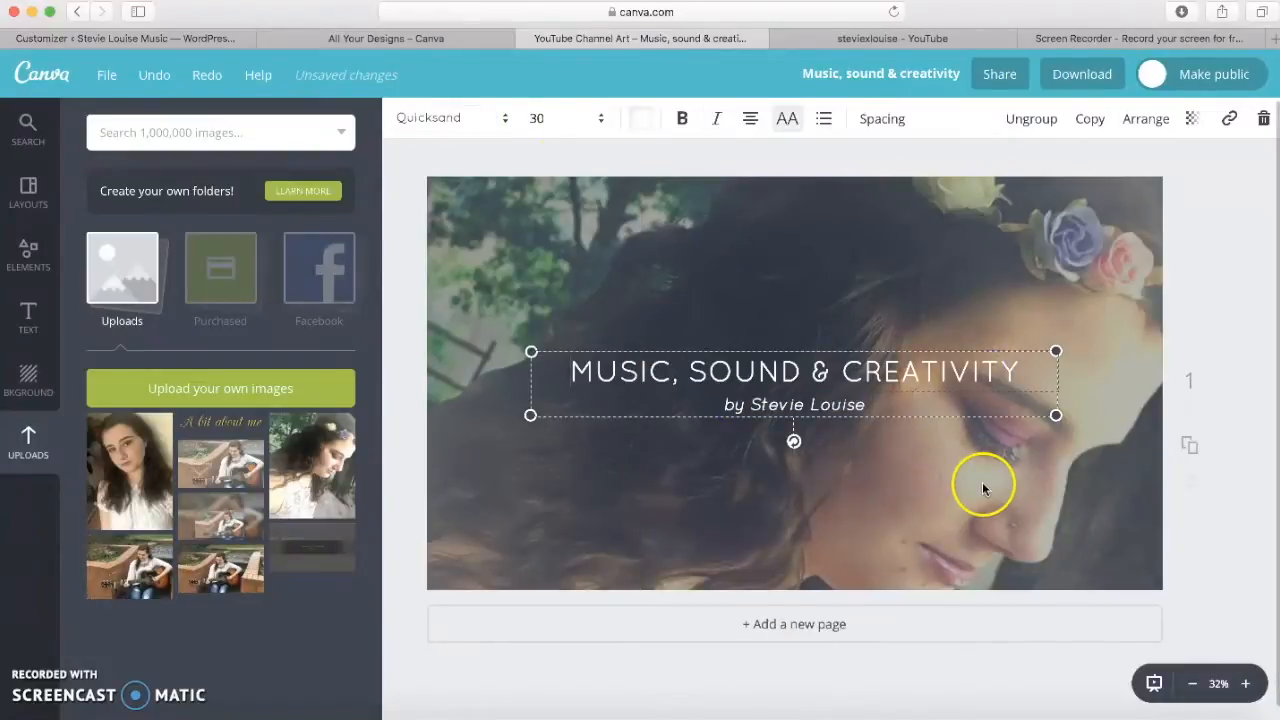
Step: Remove the italic formatting from the whole byline and deselect the text
double_click(872, 406)
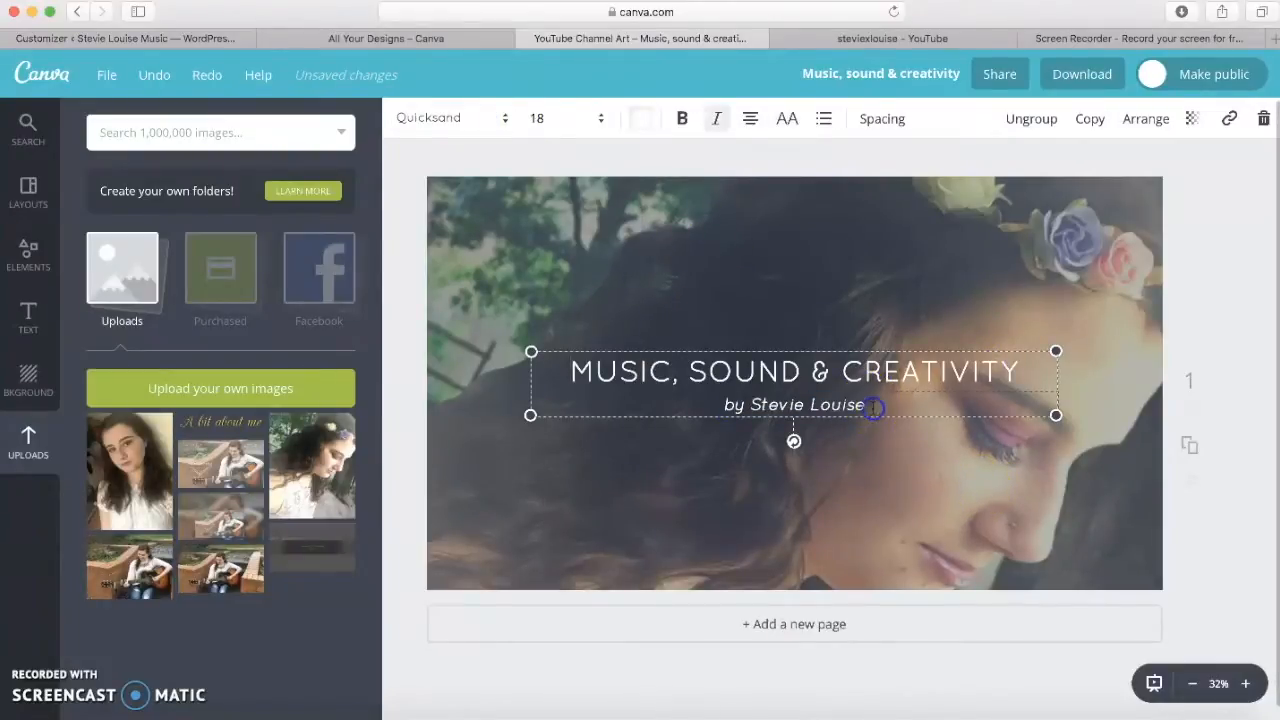
drag(872, 406, 720, 405)
click(716, 120)
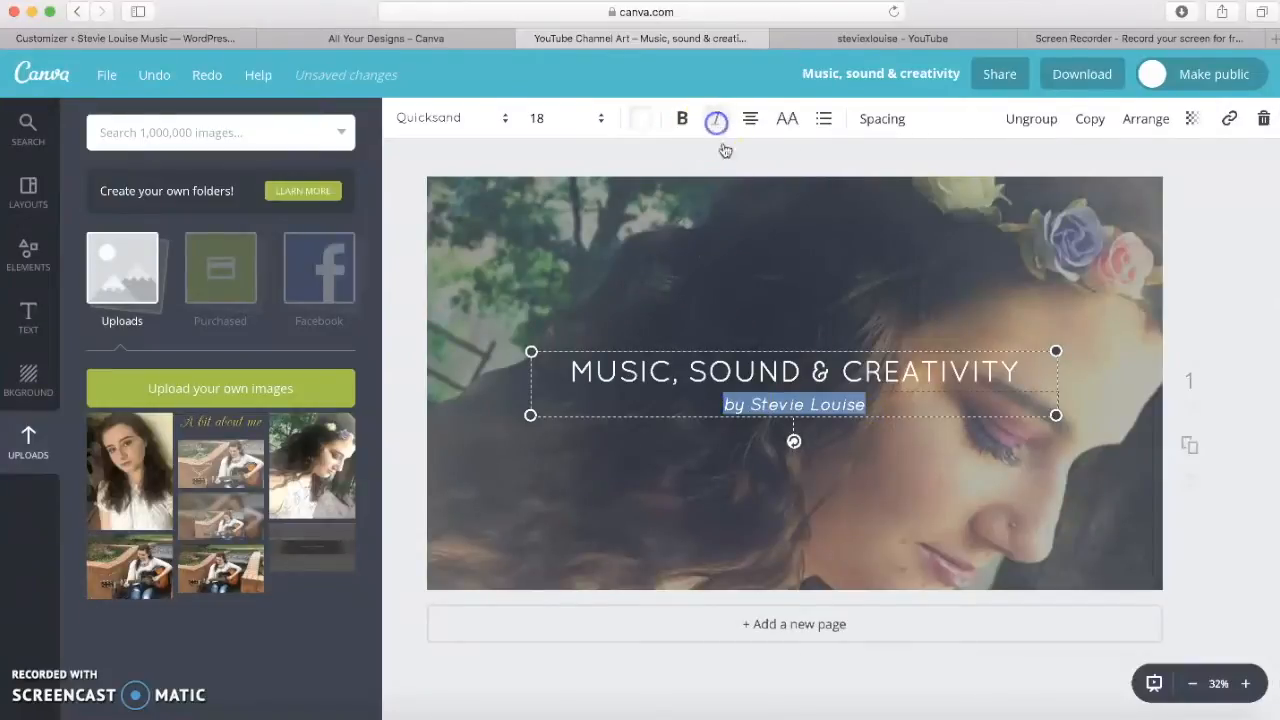
click(908, 443)
click(694, 234)
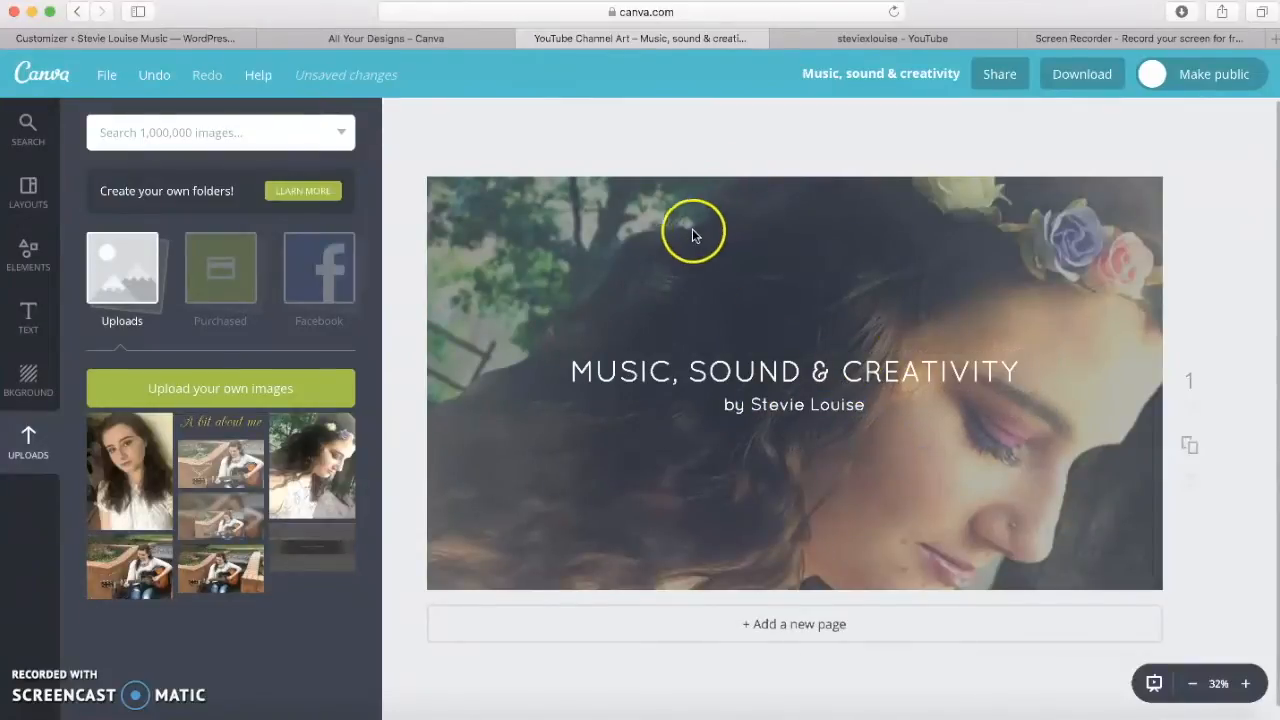
Step: Scale the heading and byline group down to a heading font size of about 28.3, and centre it on the banner
click(716, 366)
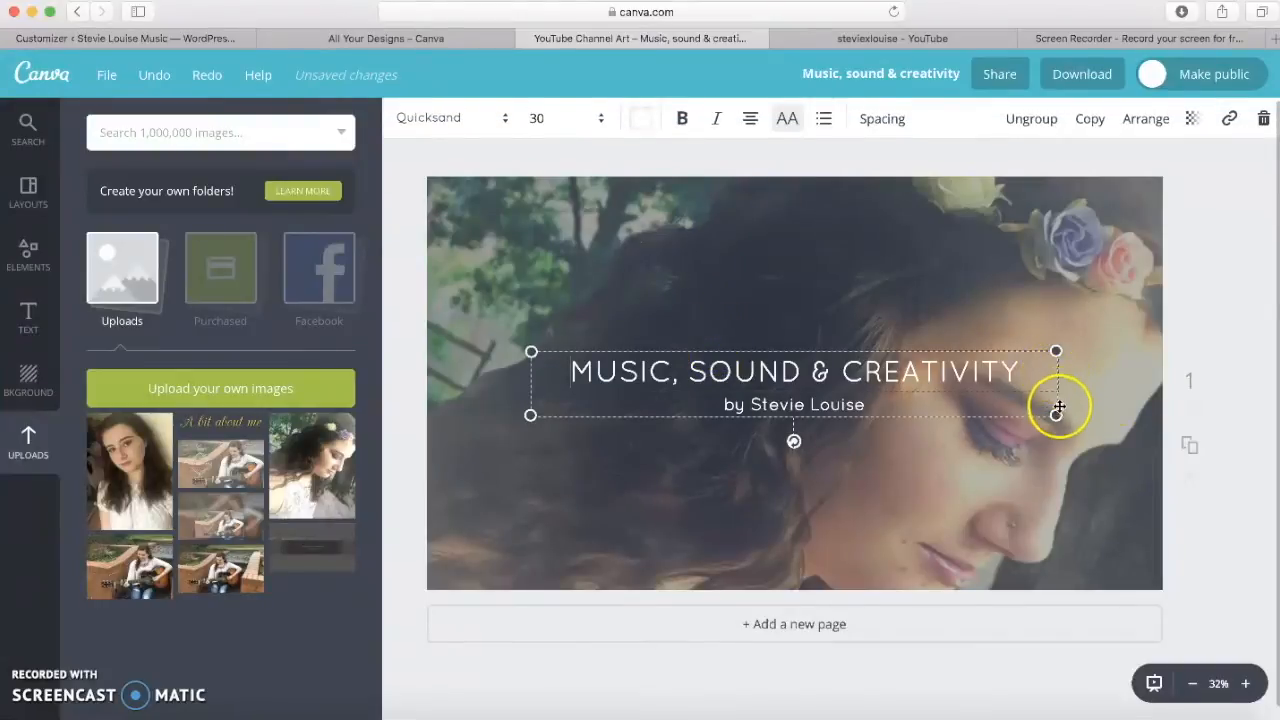
drag(1058, 408, 1028, 410)
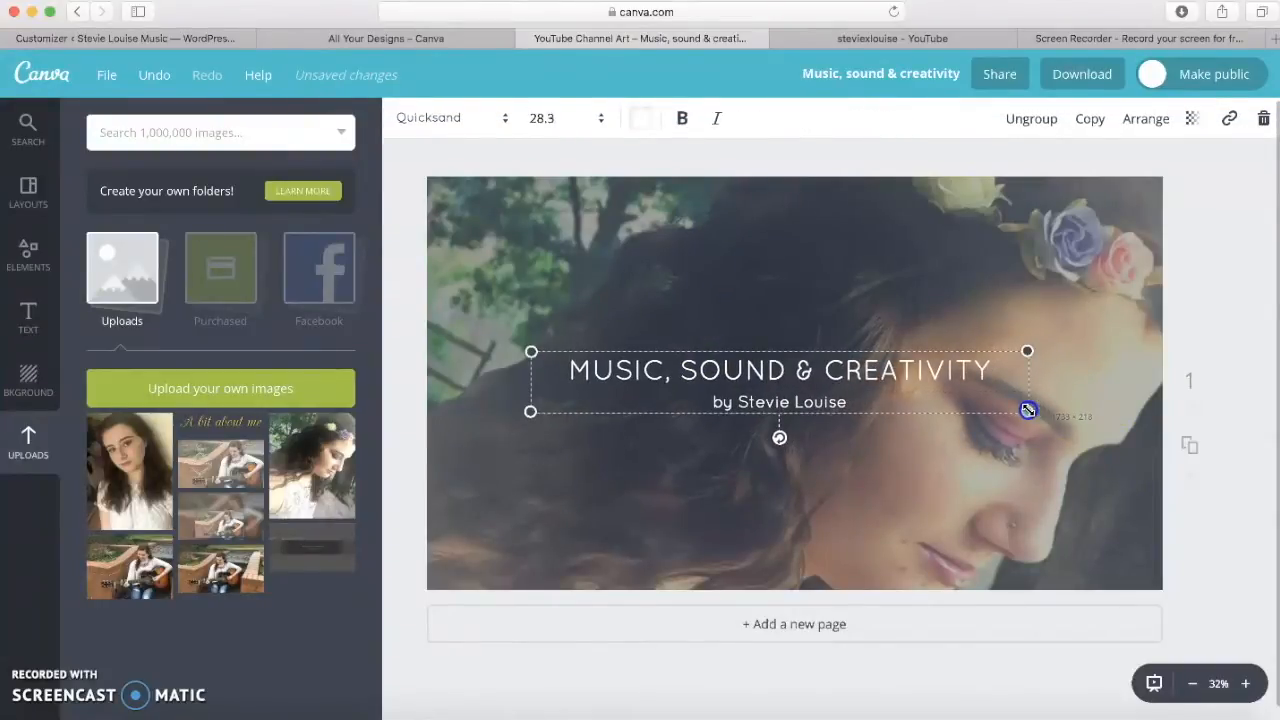
drag(931, 383, 937, 383)
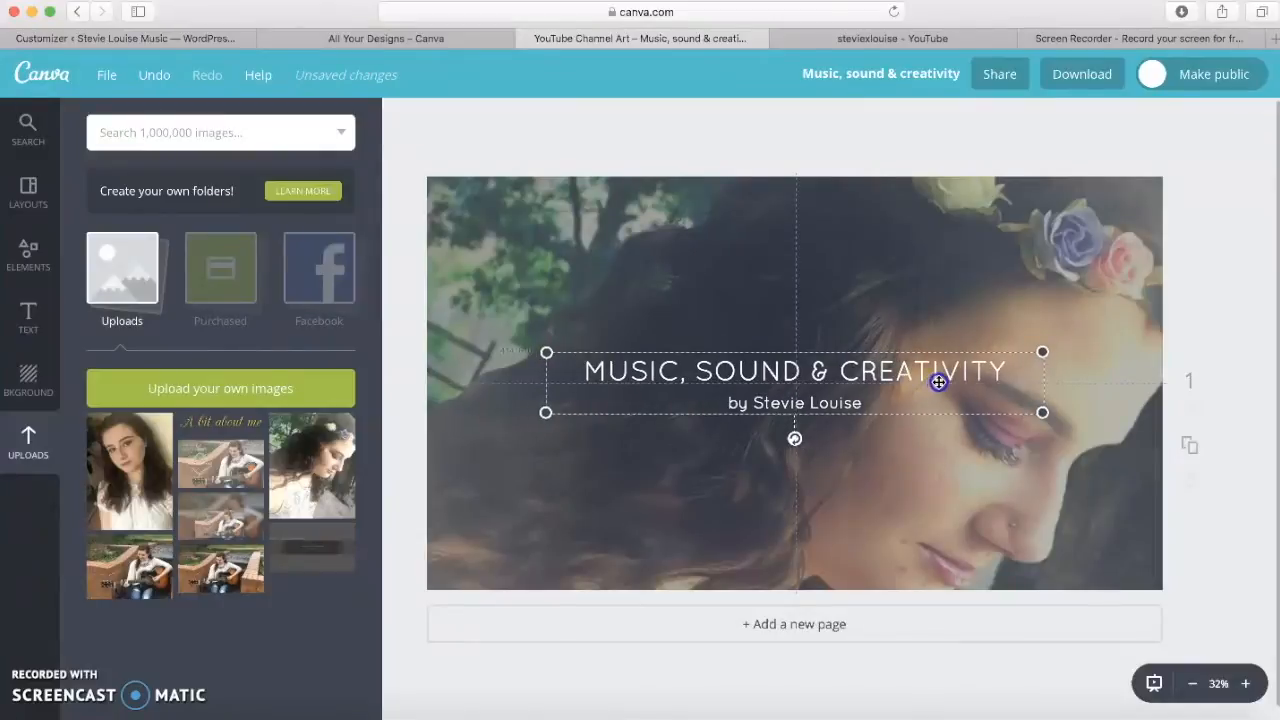
Step: Place the channel art size template behind the text to check the safe area, and take it off the banner again
click(318, 535)
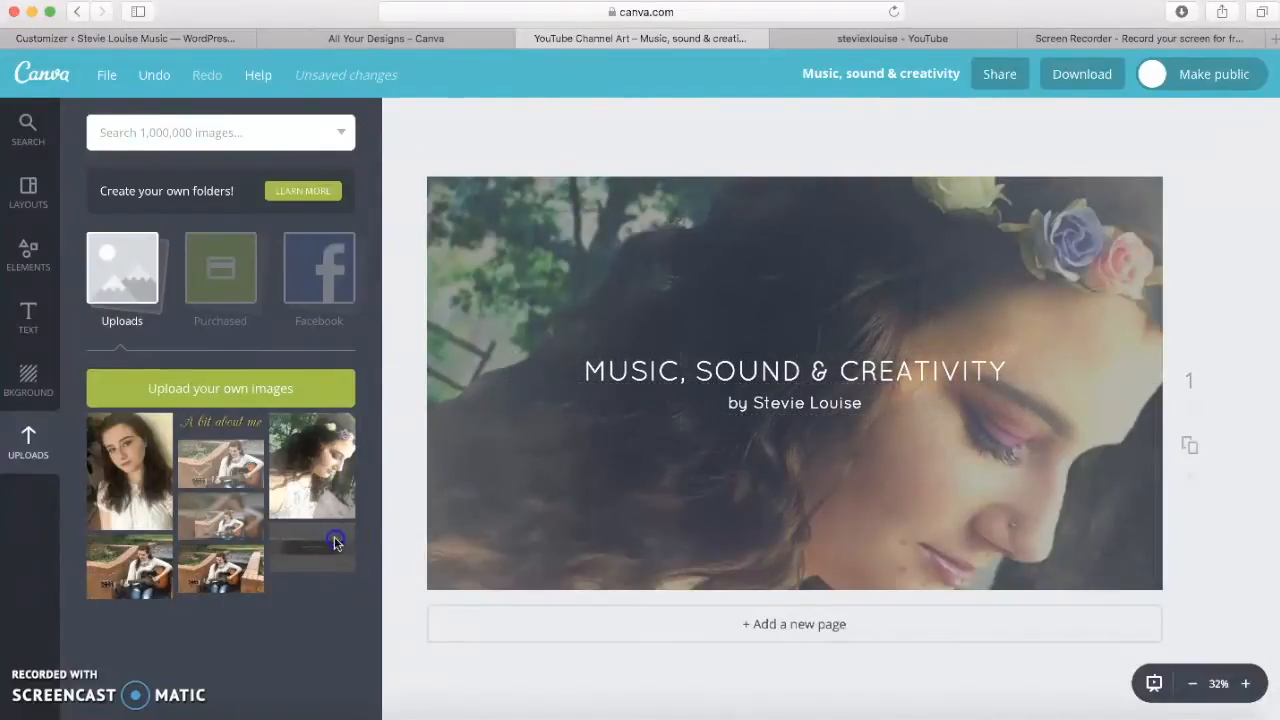
drag(773, 432, 745, 396)
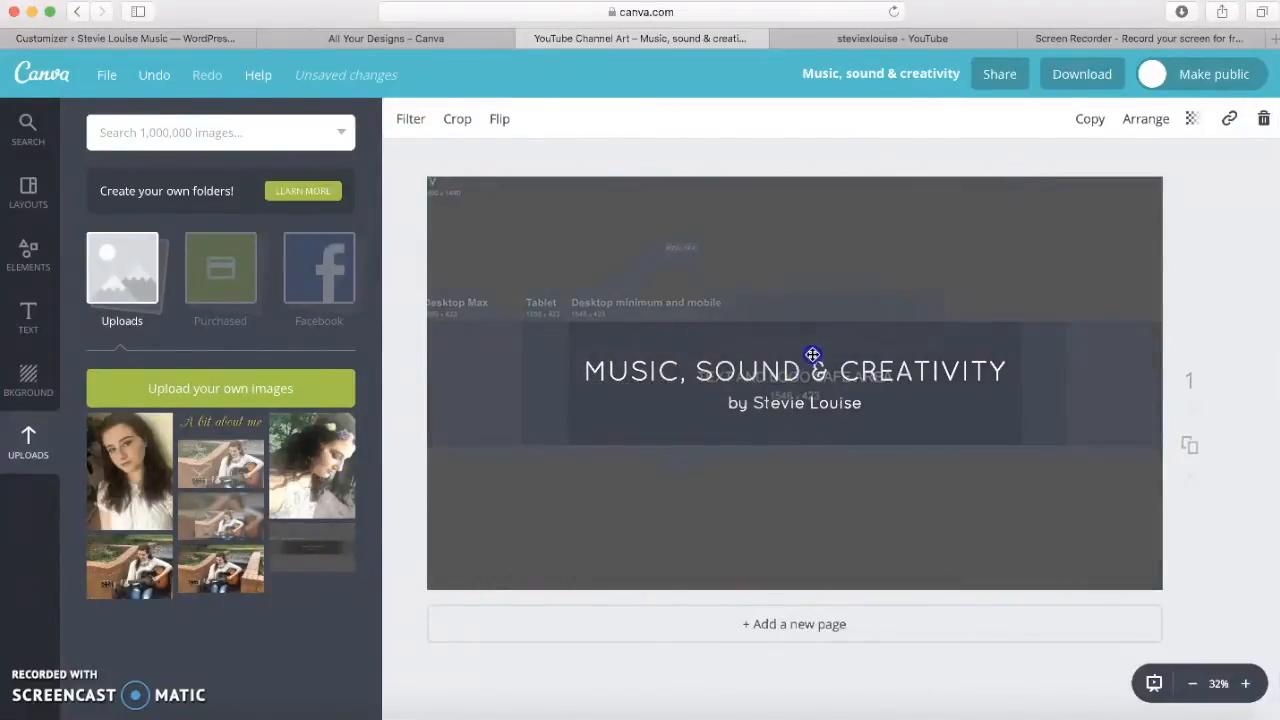
drag(812, 354, 347, 663)
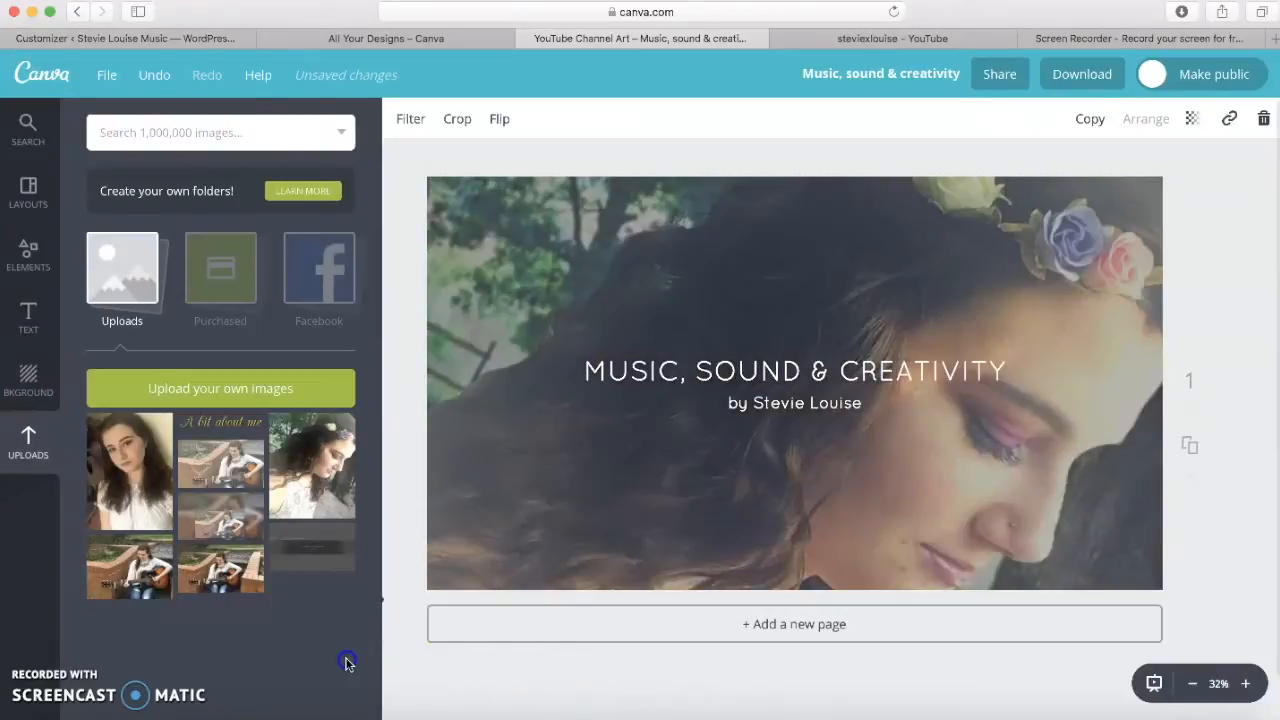
Step: Place the uploaded channel art size template on the banner and enlarge it to cover almost the whole page
click(312, 548)
drag(676, 443, 416, 545)
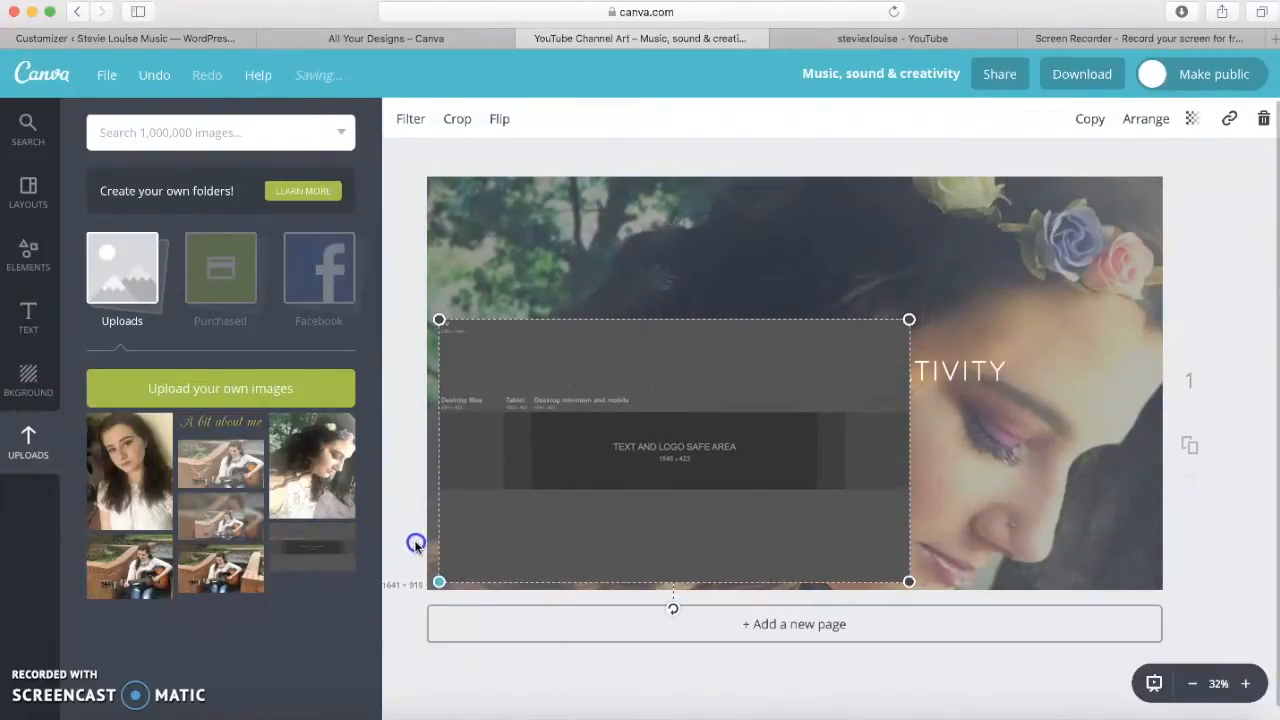
drag(909, 318, 1150, 163)
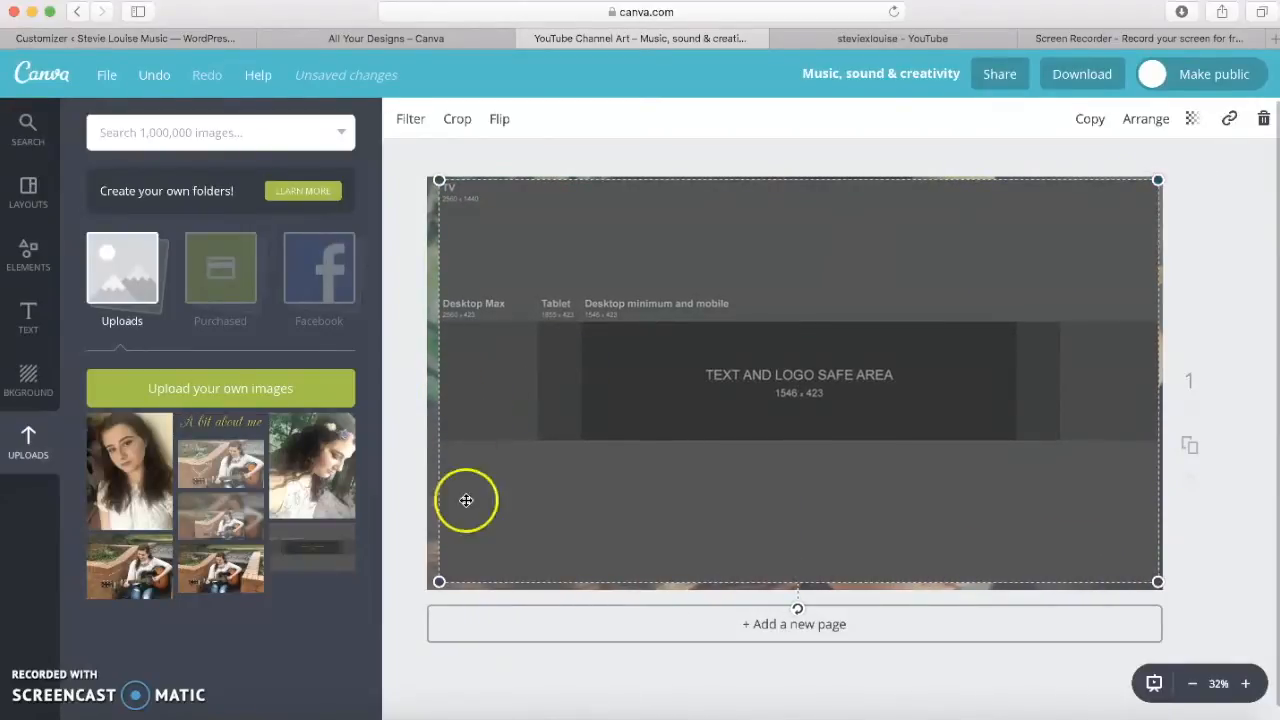
drag(439, 578, 430, 578)
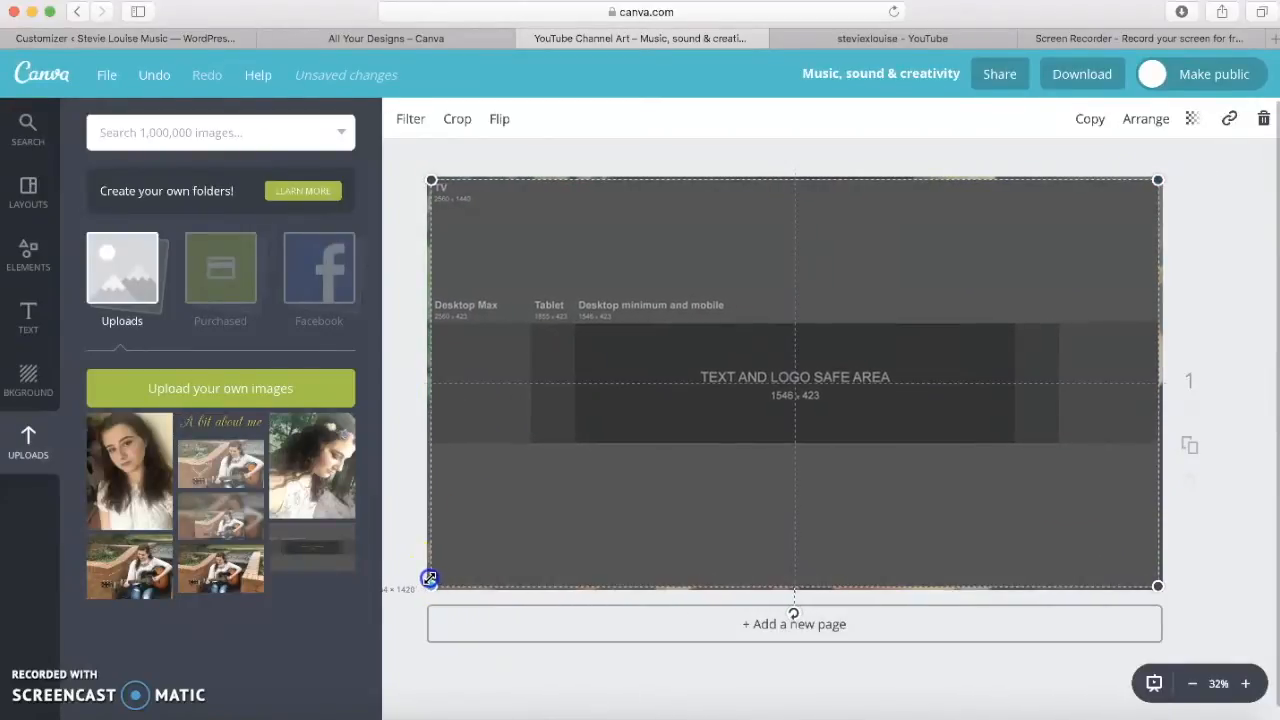
Step: Set the size template's transparency to 61 to check the text against the safe area, and take the template off the banner again
click(1191, 119)
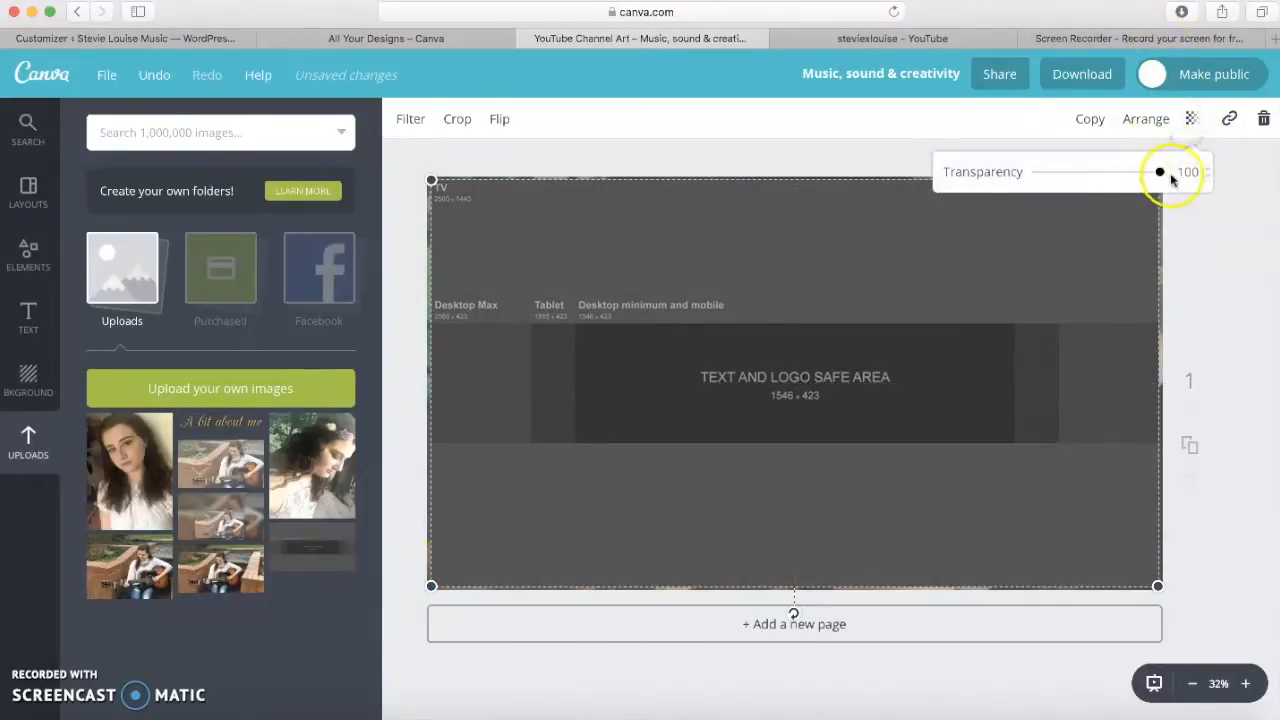
drag(1129, 176, 1112, 176)
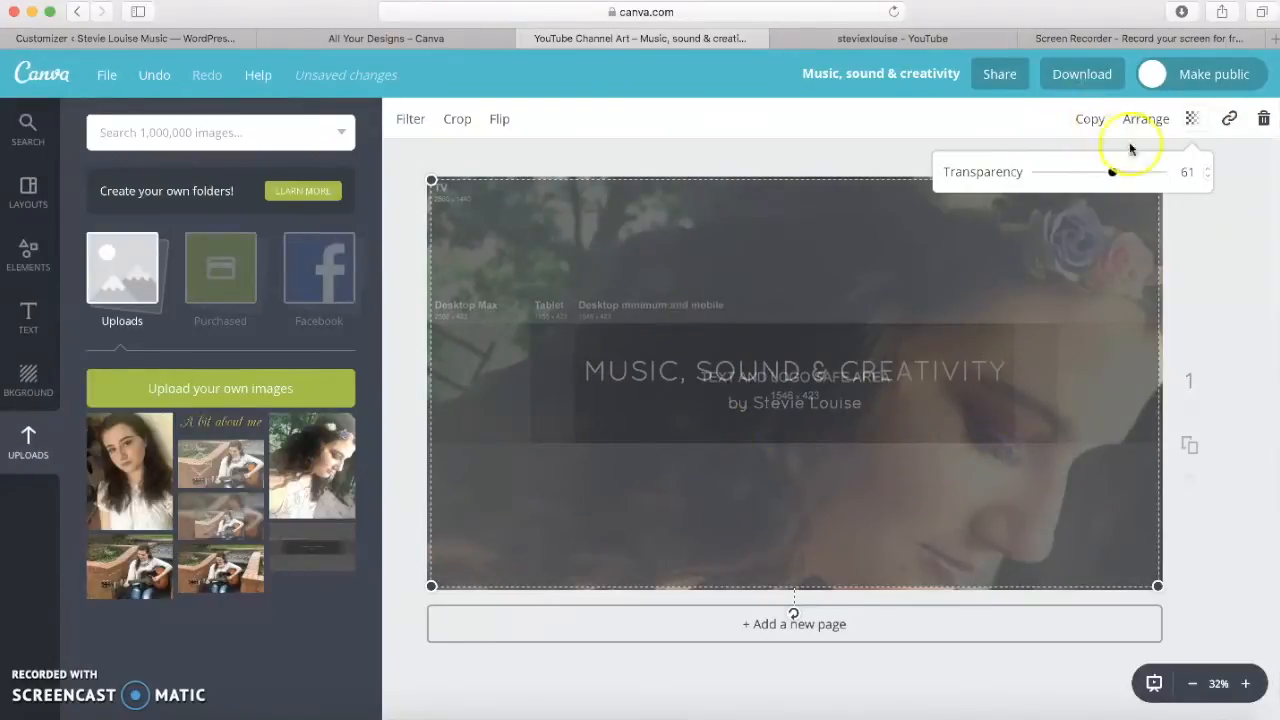
mouse_move(1086, 271)
mouse_down()
mouse_move(1279, 643)
mouse_move(1279, 719)
mouse_up()
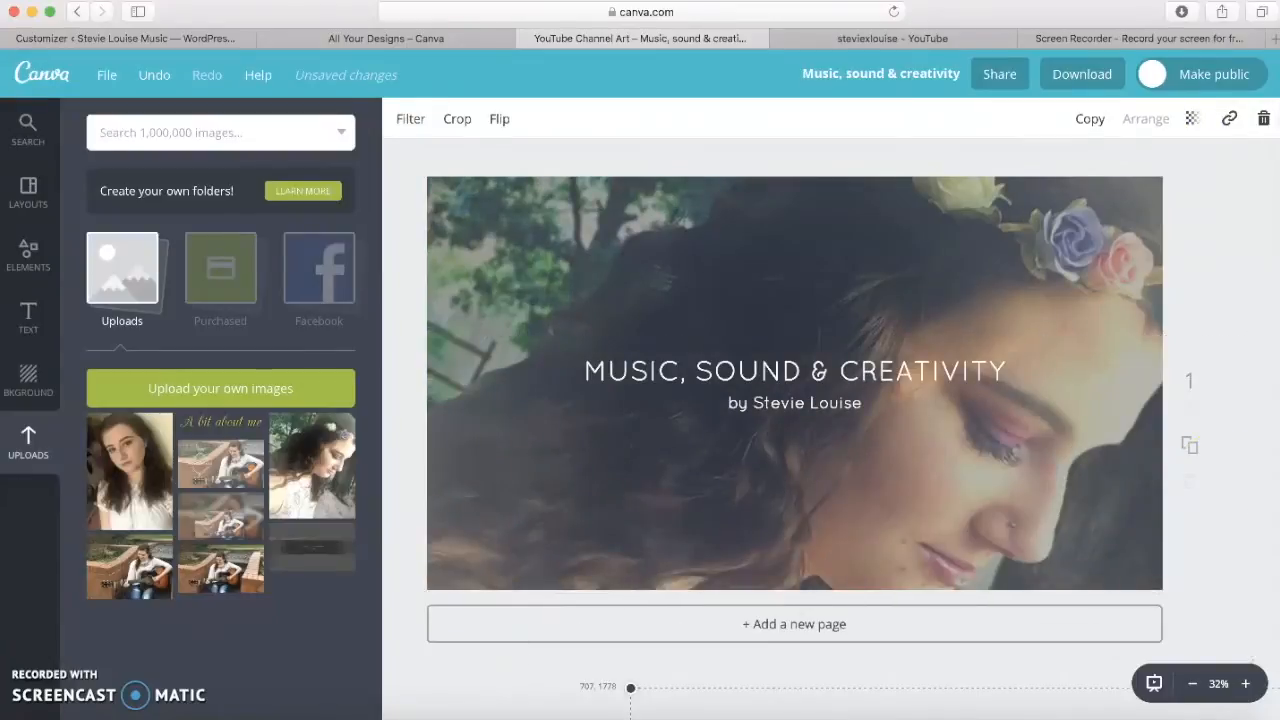
click(1220, 609)
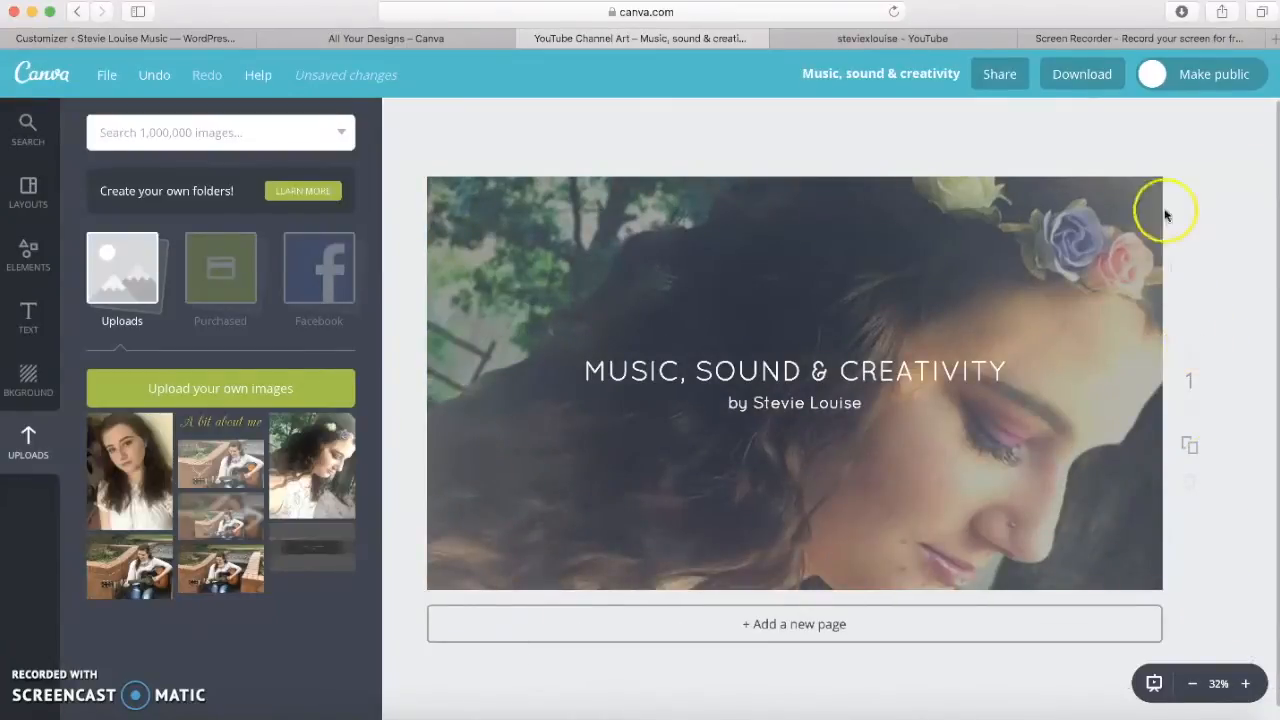
Step: Review the file types offered for downloading the banner, and close the download options with PNG still chosen
click(1080, 74)
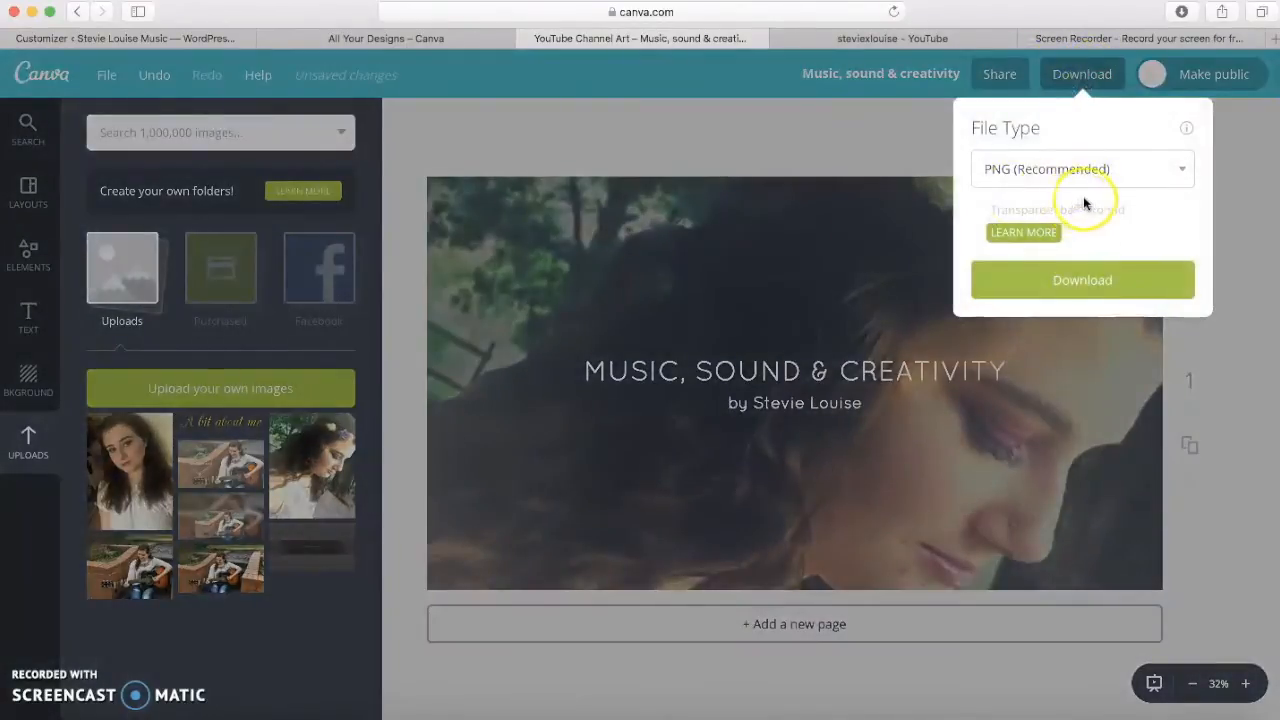
click(1102, 170)
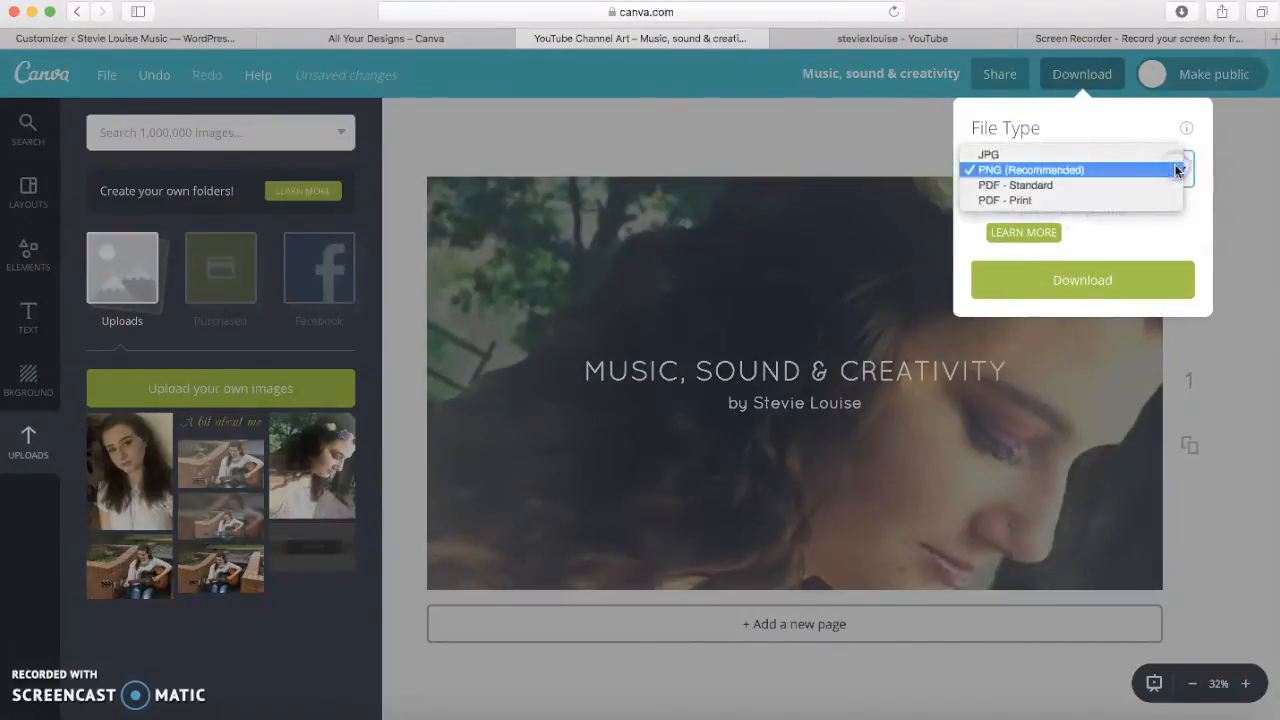
click(1148, 163)
click(1150, 168)
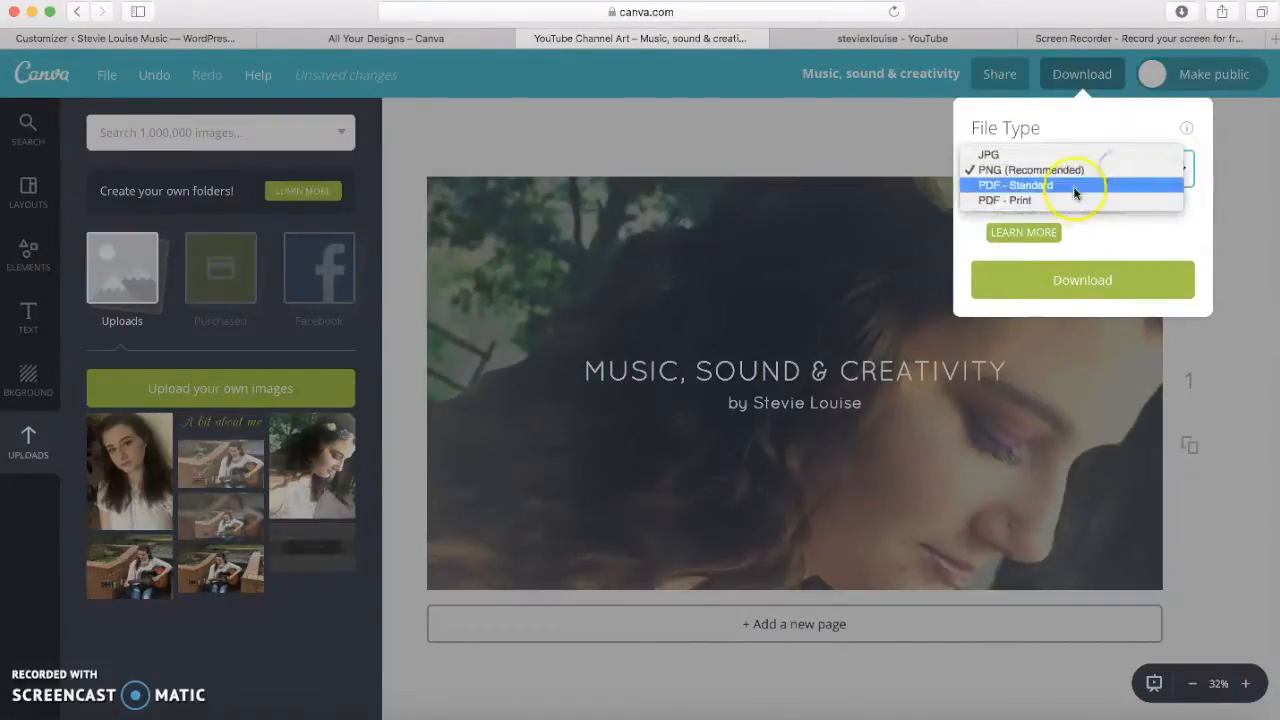
click(1221, 168)
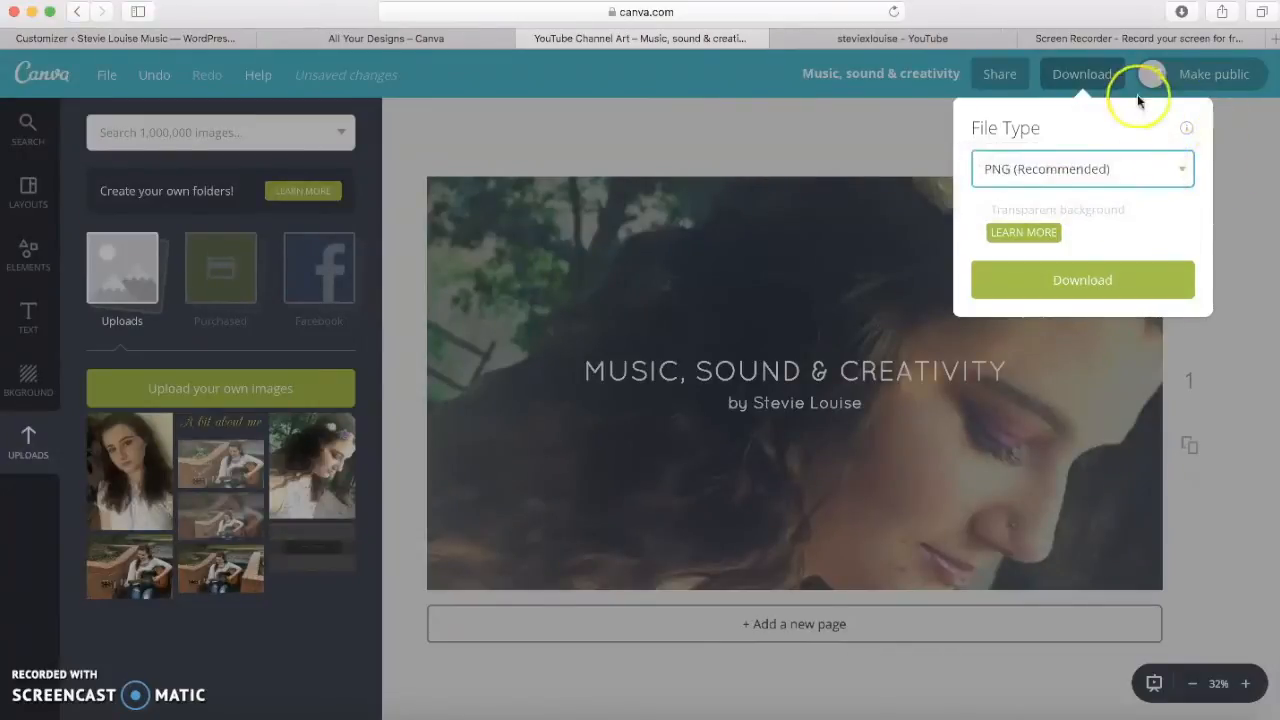
click(1083, 76)
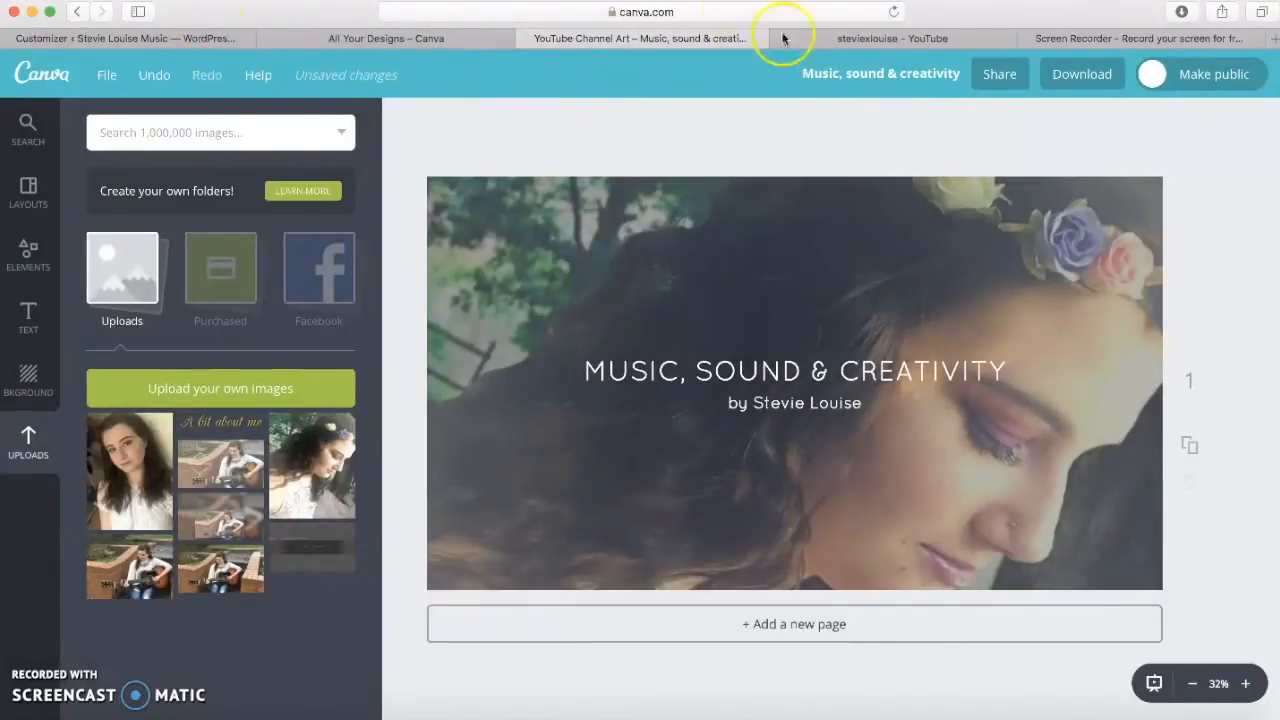
Step: Switch to the YouTube channel page, view the channel art upload dialog and cancel it
click(878, 40)
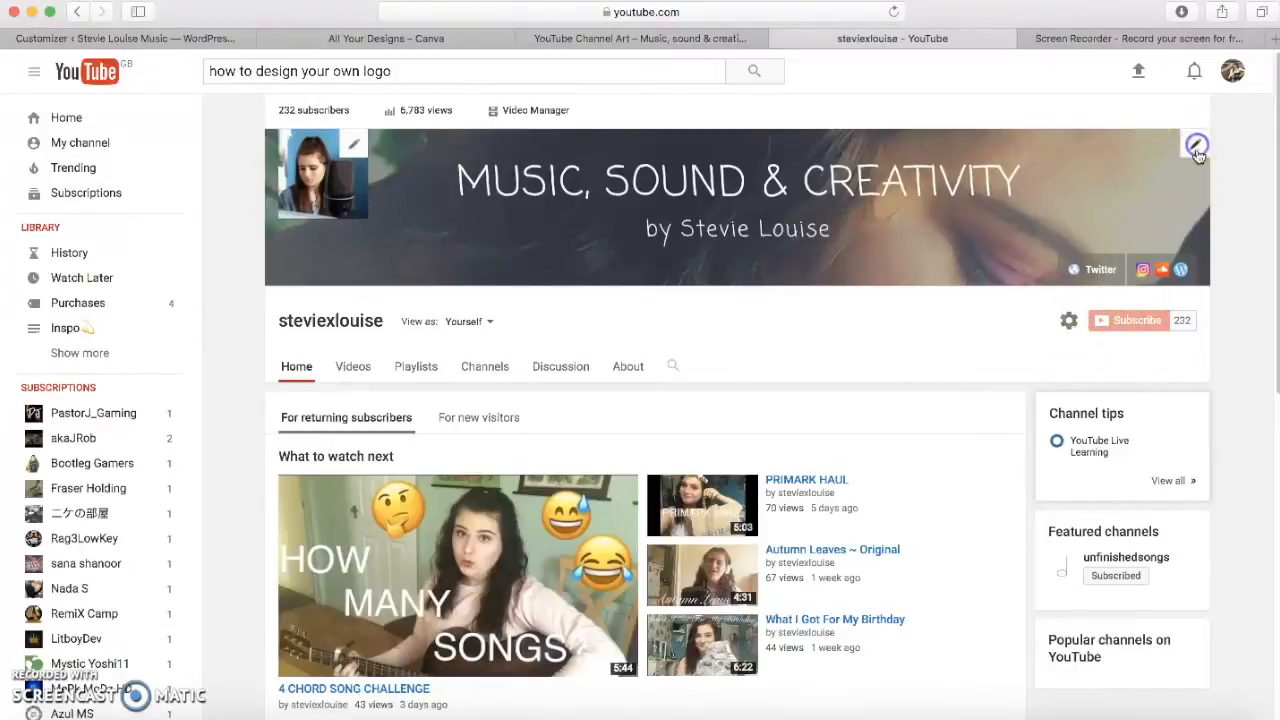
click(1196, 146)
click(1198, 197)
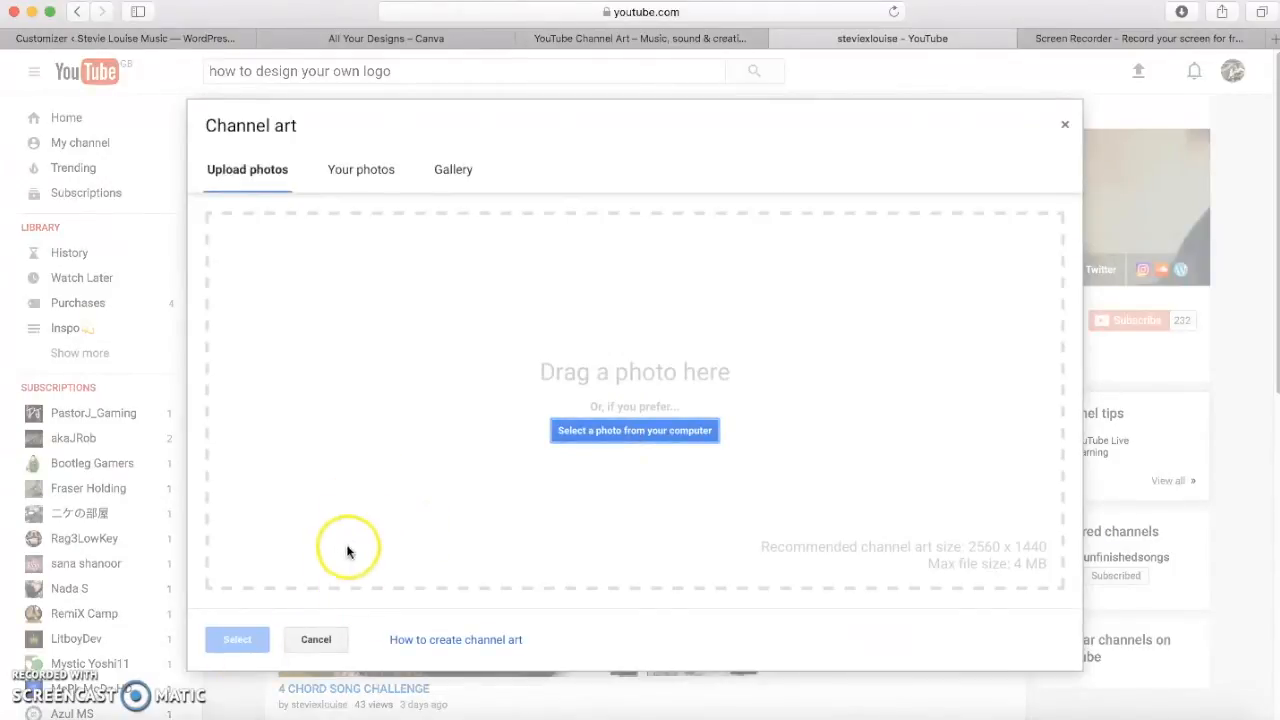
click(314, 644)
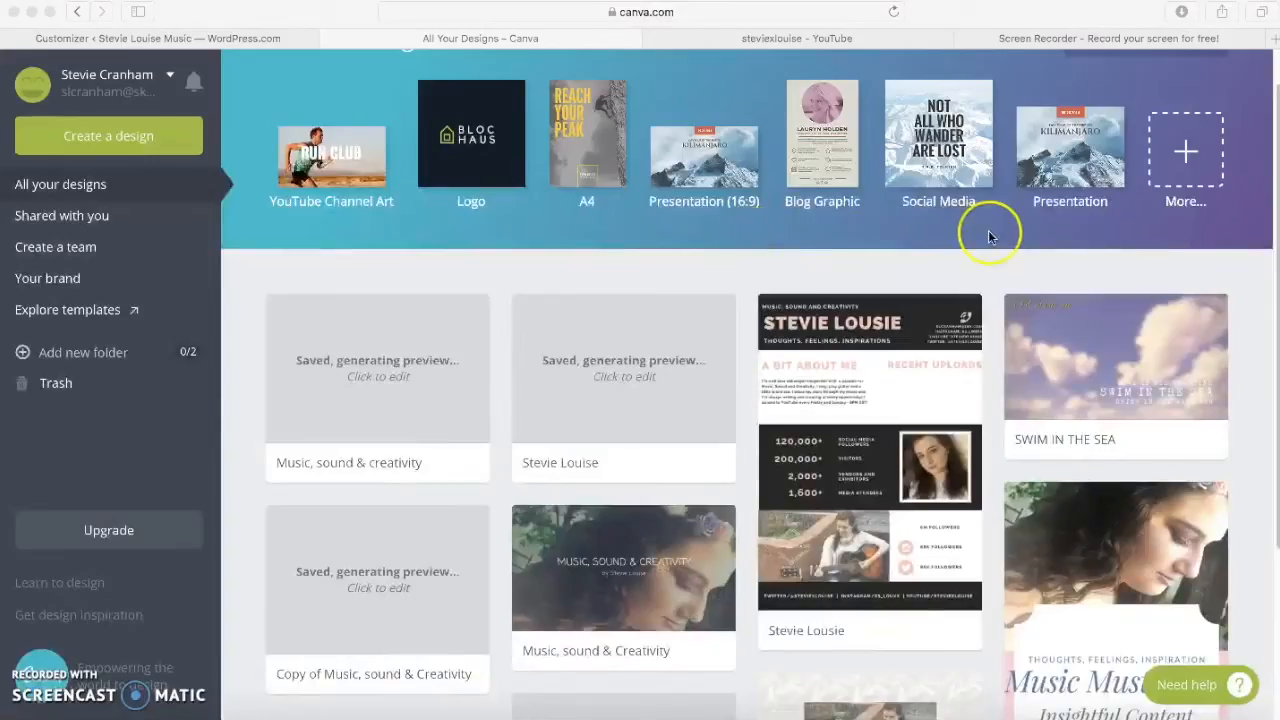
Step: Start a new Logo design in Canva from the full list of design types
click(1240, 140)
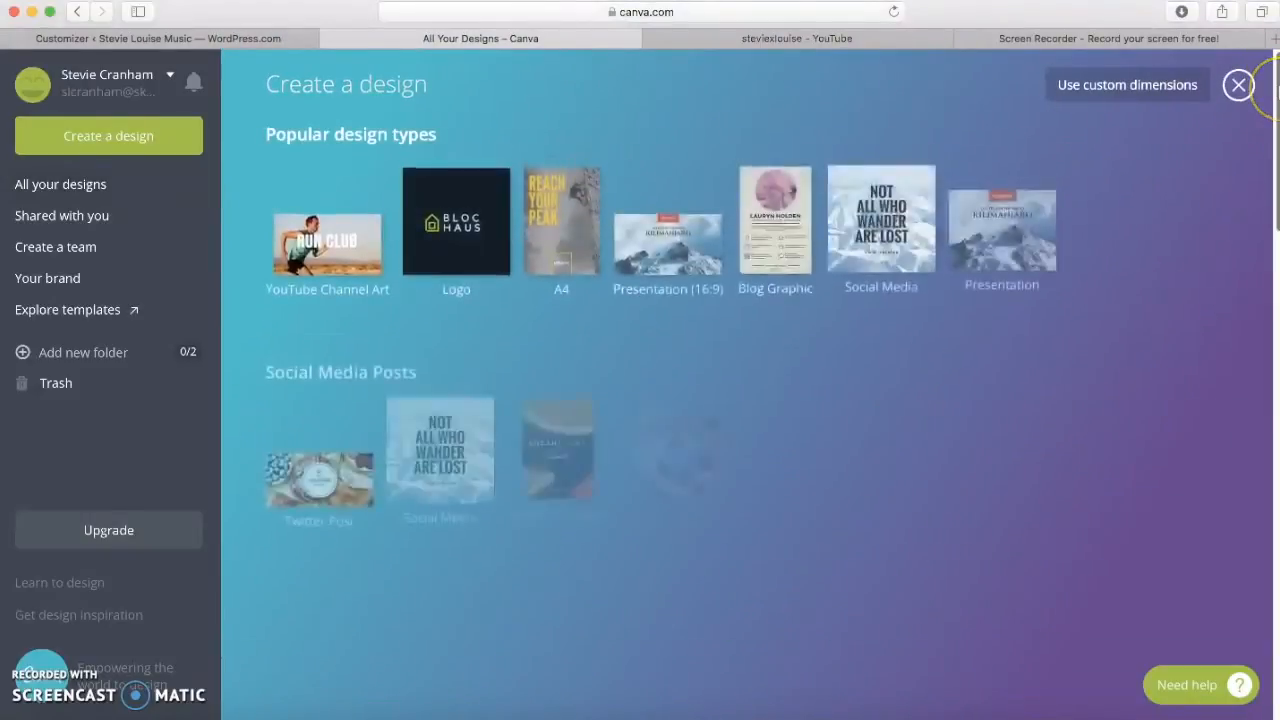
click(481, 249)
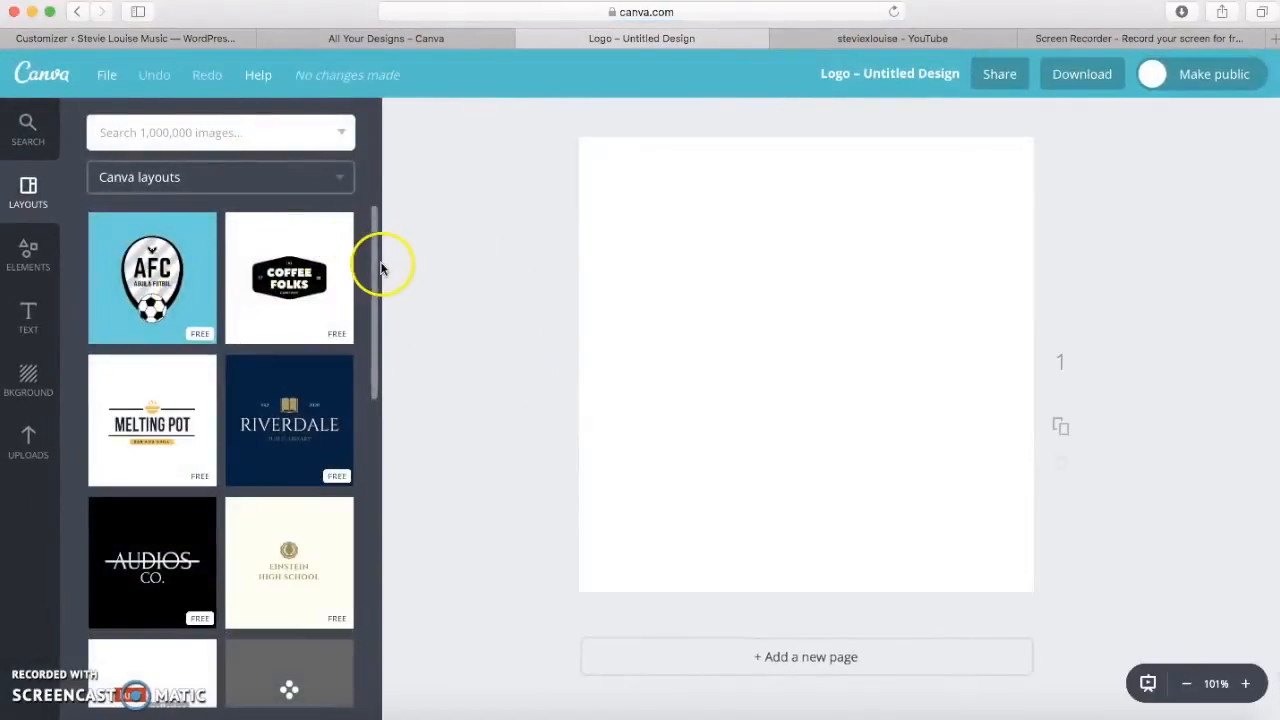
Step: Try the pink "lucci" bakery layout and the cream floral gallery layout on the logo
drag(372, 263, 383, 417)
click(280, 578)
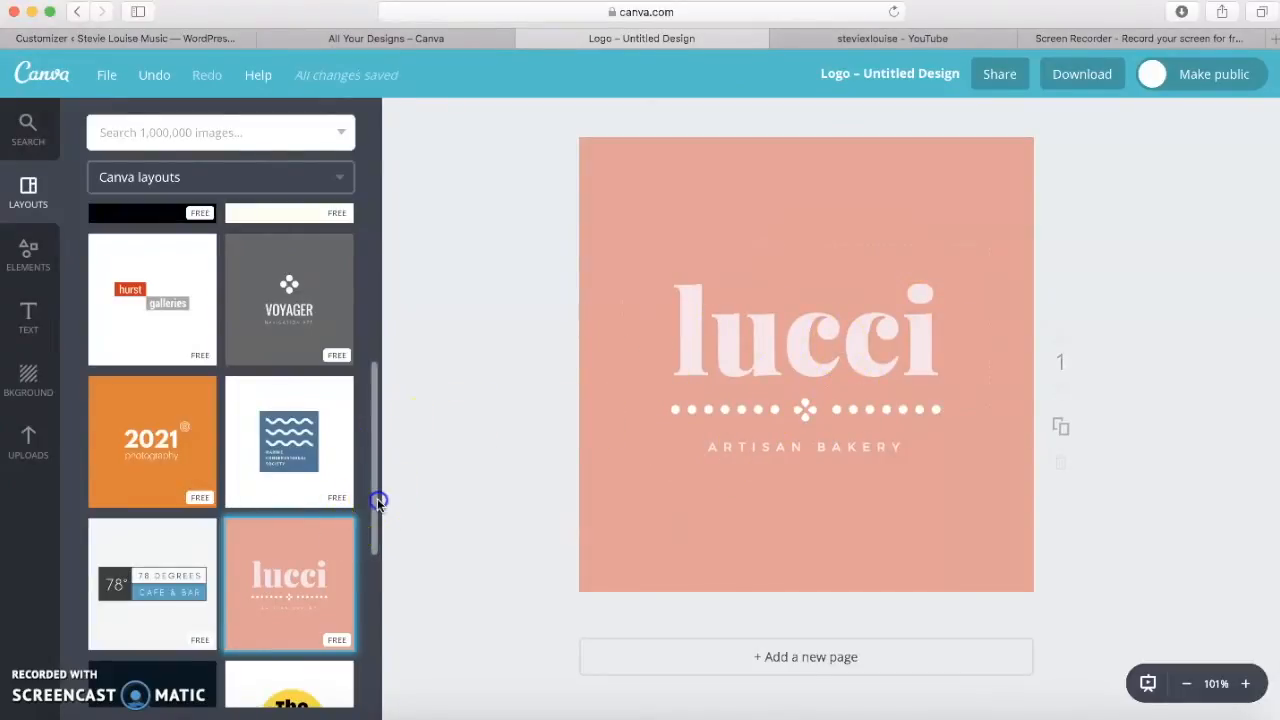
click(378, 514)
drag(373, 500, 371, 547)
click(285, 380)
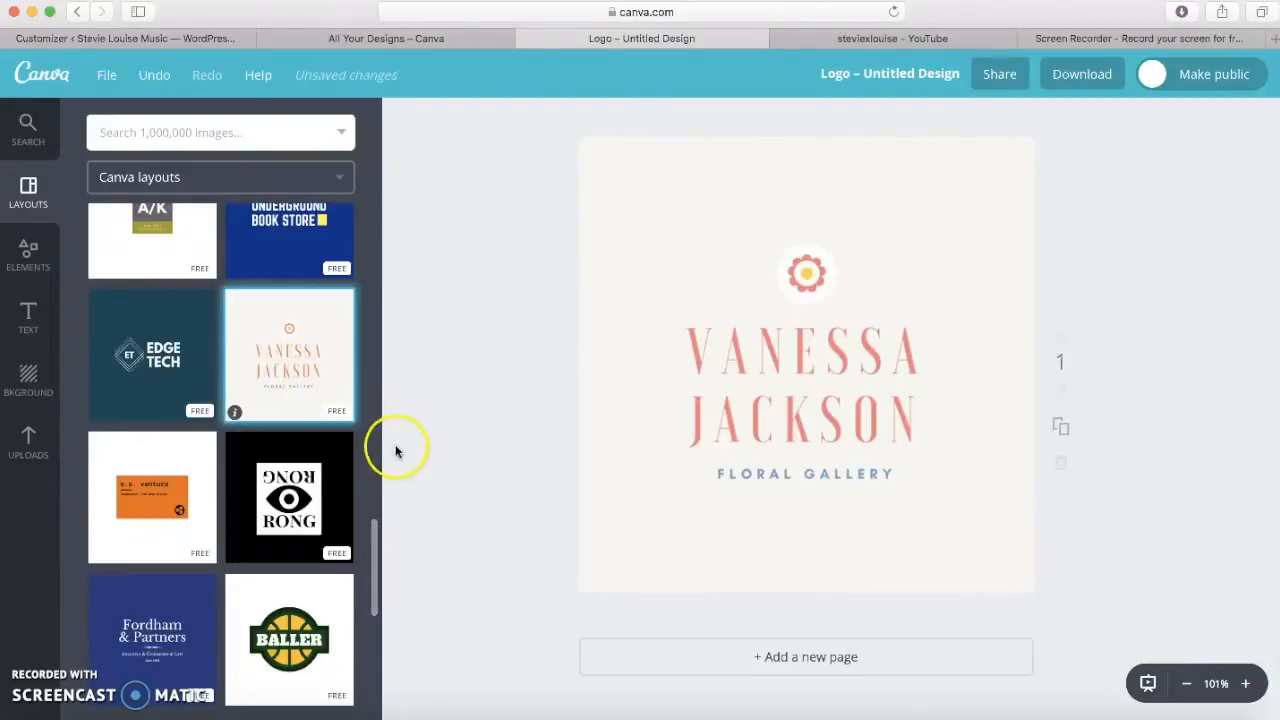
Step: Apply the peach "una bella terme" layout to the logo
drag(374, 531, 370, 628)
drag(366, 545, 380, 671)
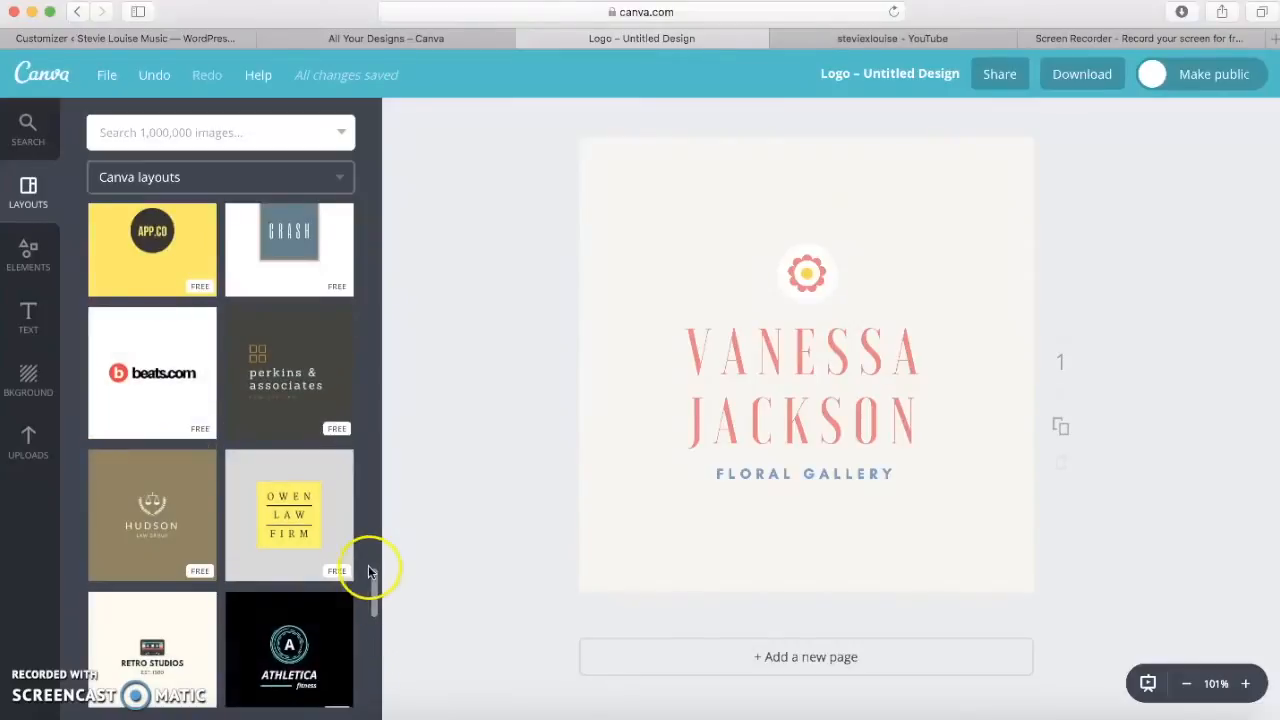
drag(374, 578, 381, 627)
click(298, 488)
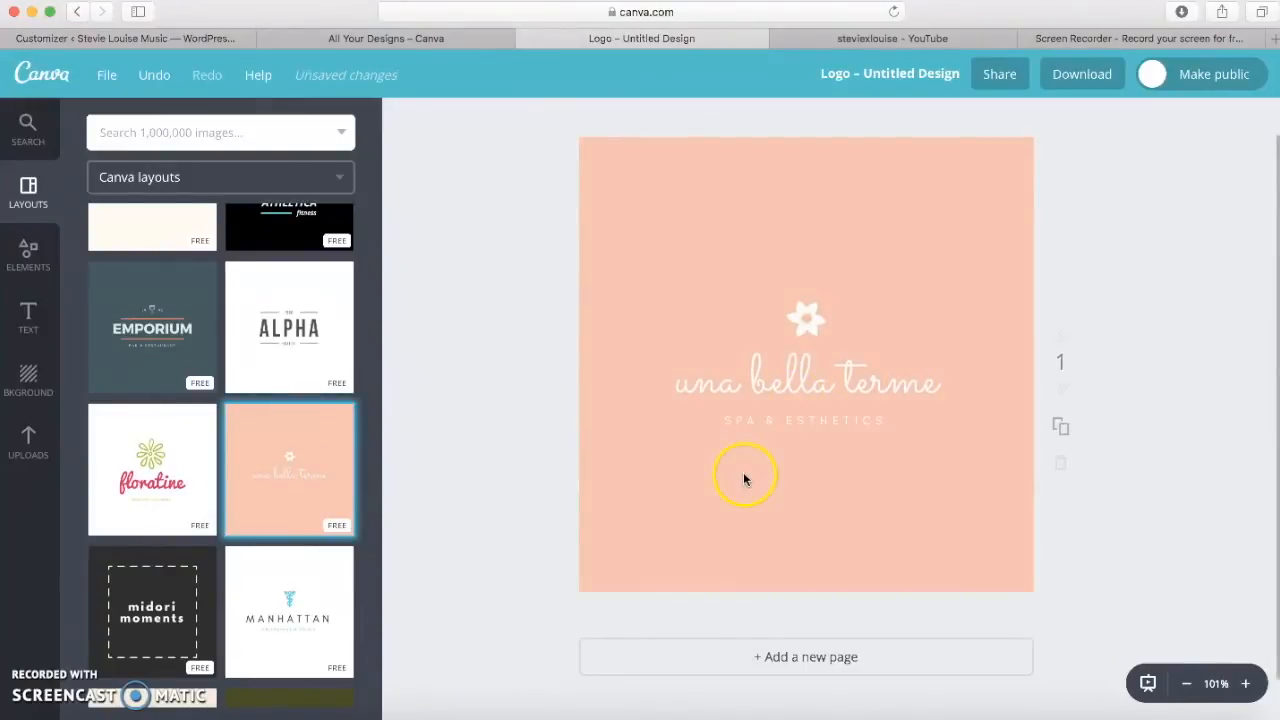
Step: Replace the logo's main text "una bella terme" with the creator's name, and deselect it
click(930, 385)
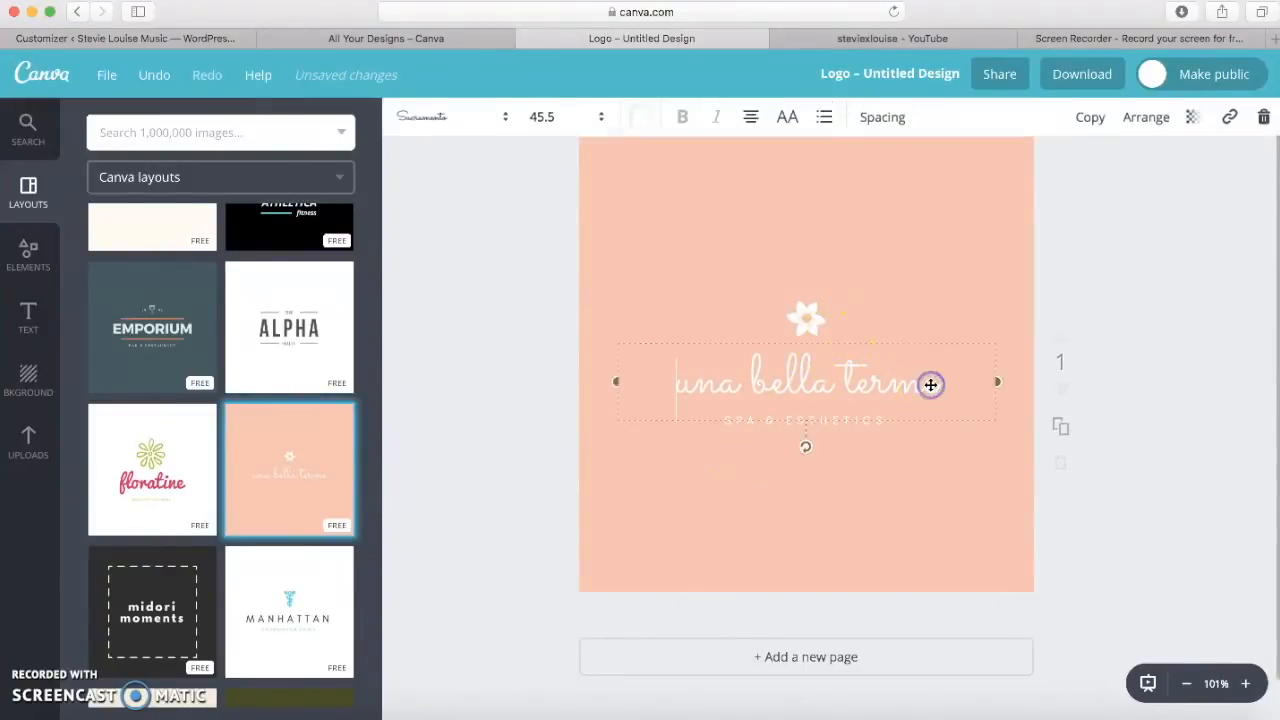
double_click(956, 380)
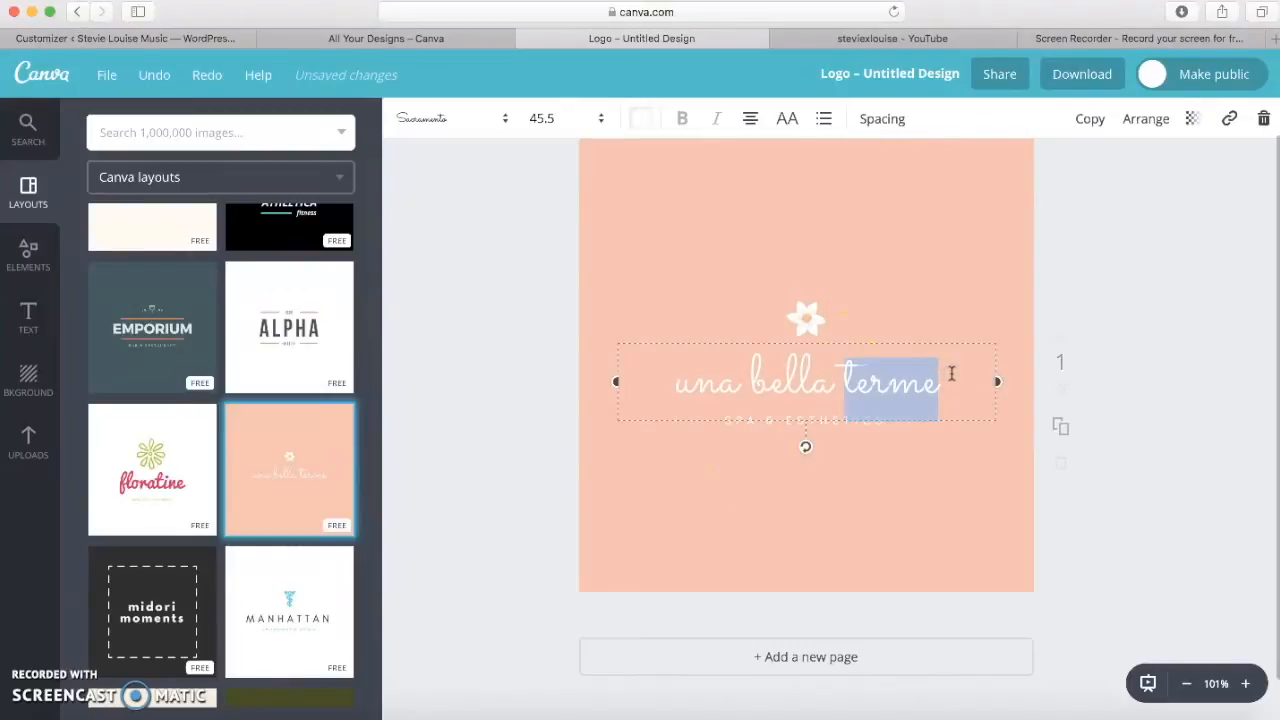
key(BackSpace)
key(BackSpace)
key(BackSpace)
key(BackSpace)
key(BackSpace)
key(BackSpace)
key(BackSpace)
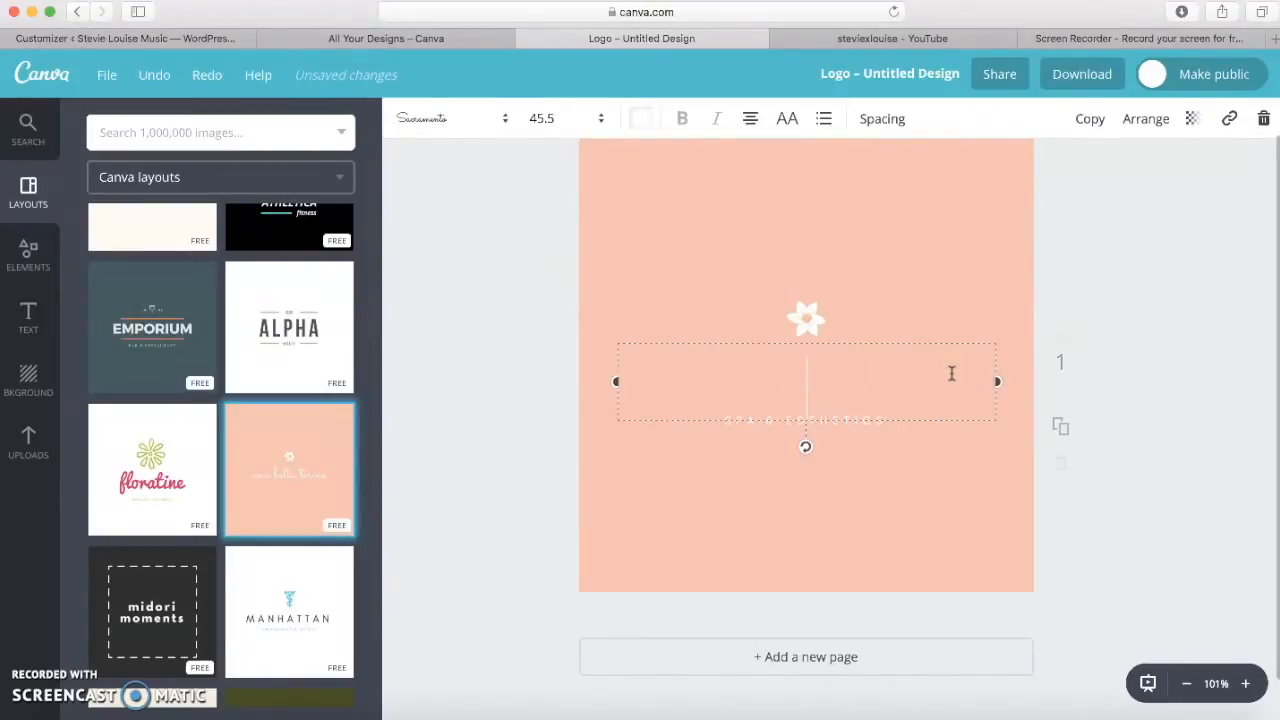
text(Stevie)
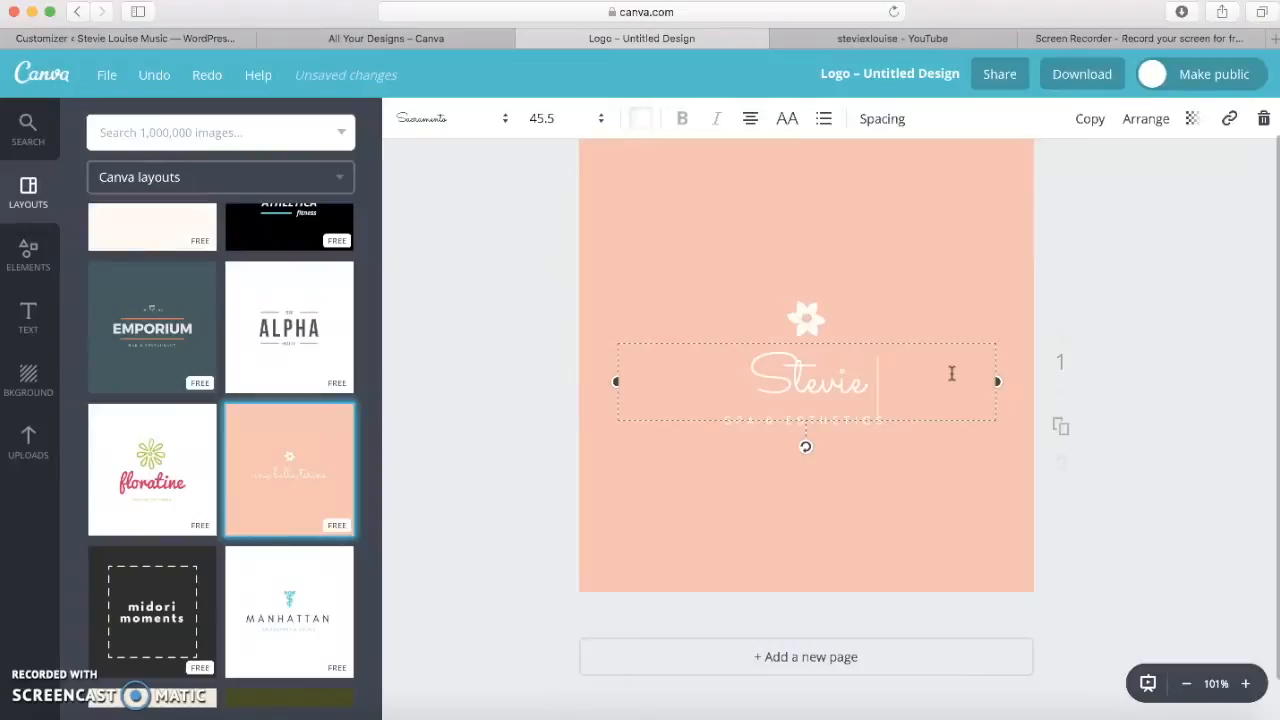
text( Lousie)
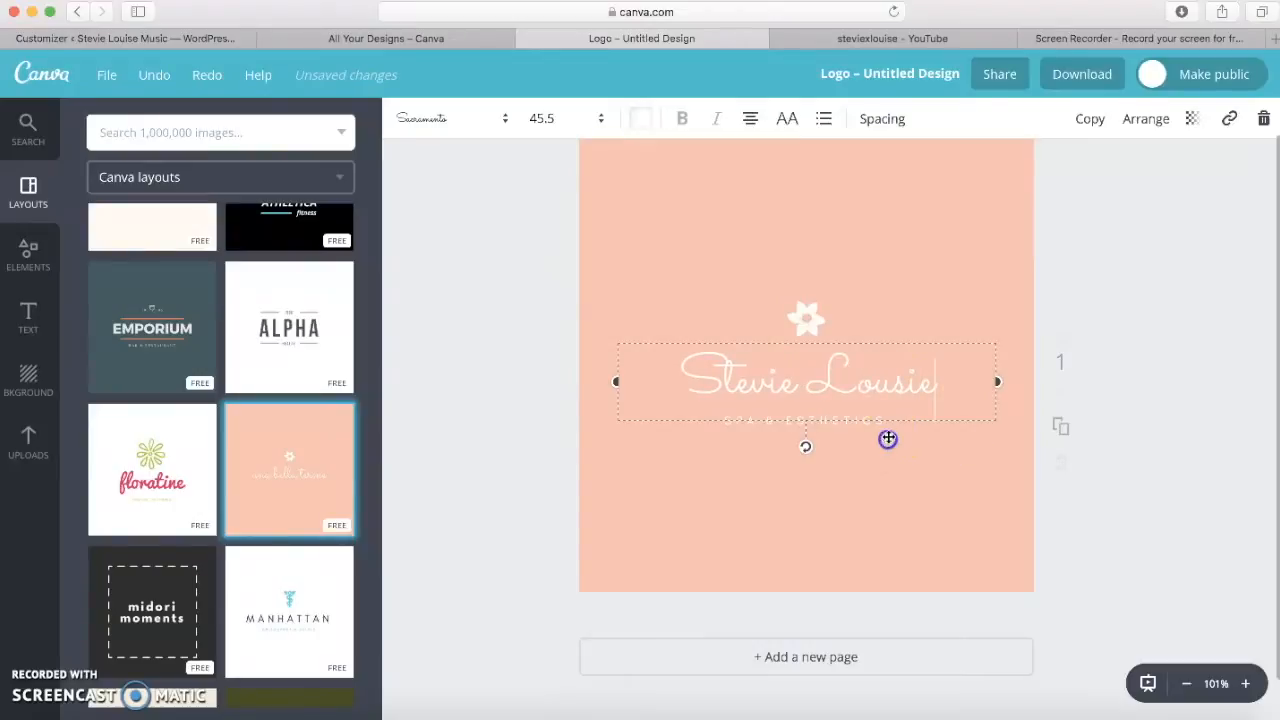
click(888, 438)
click(898, 466)
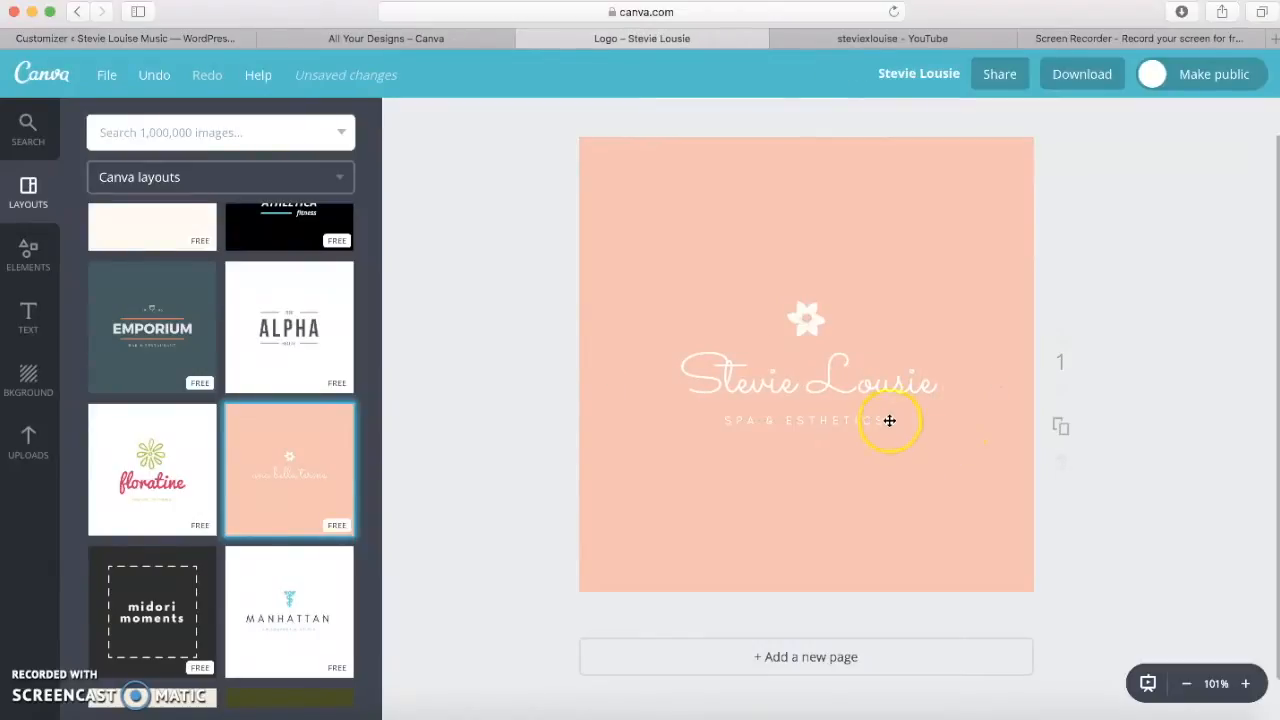
Step: Replace the logo's "SPA & ESTHETICS" tagline with "ALL THNGS CREATIVE", and deselect it
click(893, 420)
double_click(893, 420)
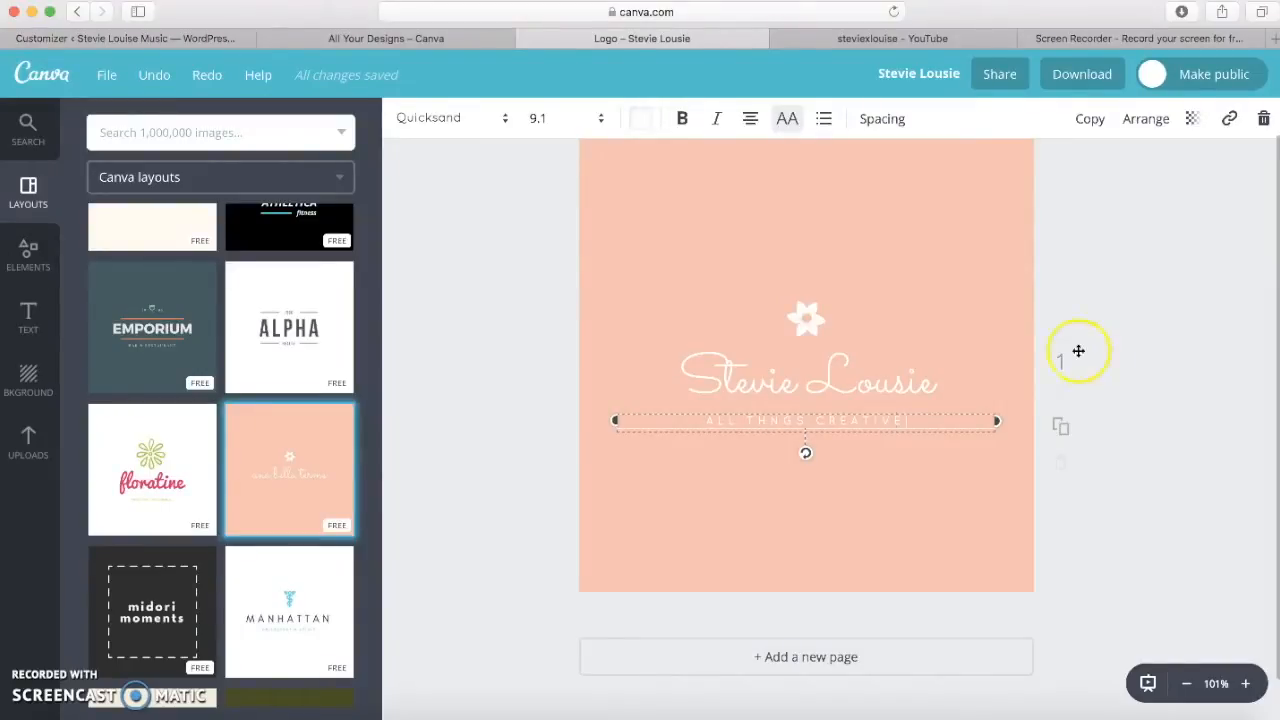
click(881, 498)
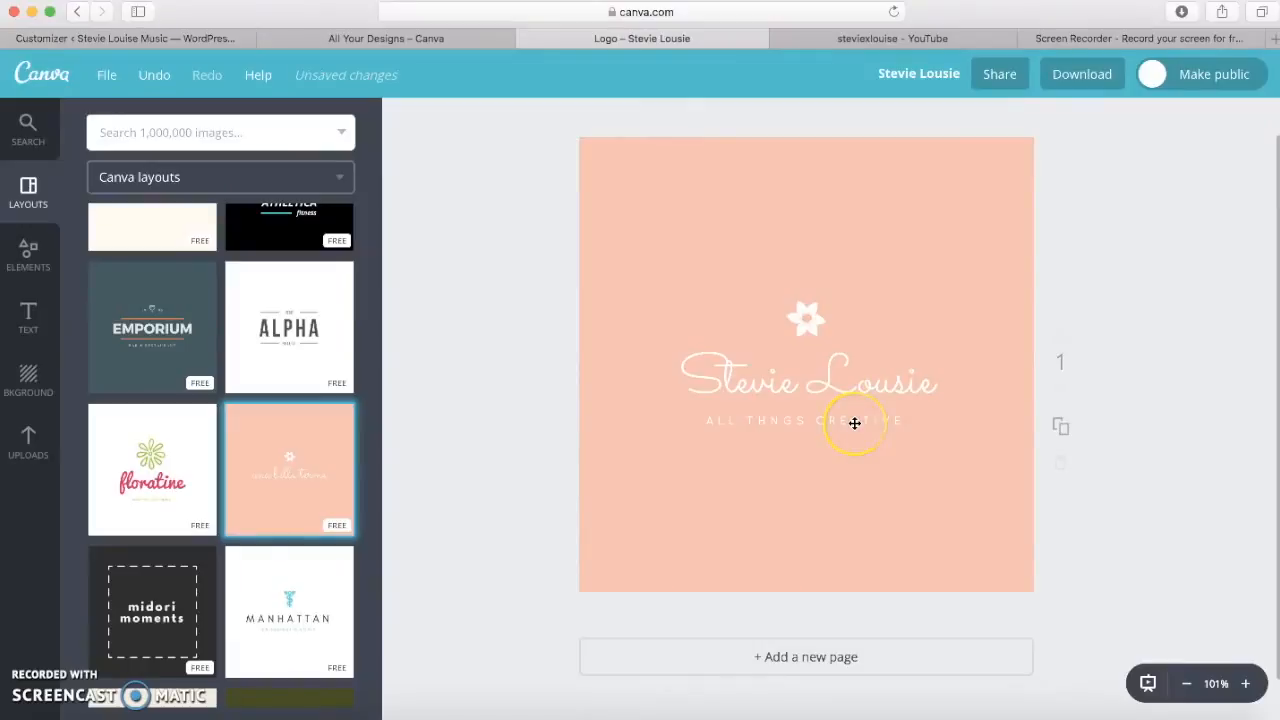
Step: Nudge the logo's name text very slightly left and down above the tagline
drag(857, 423, 858, 423)
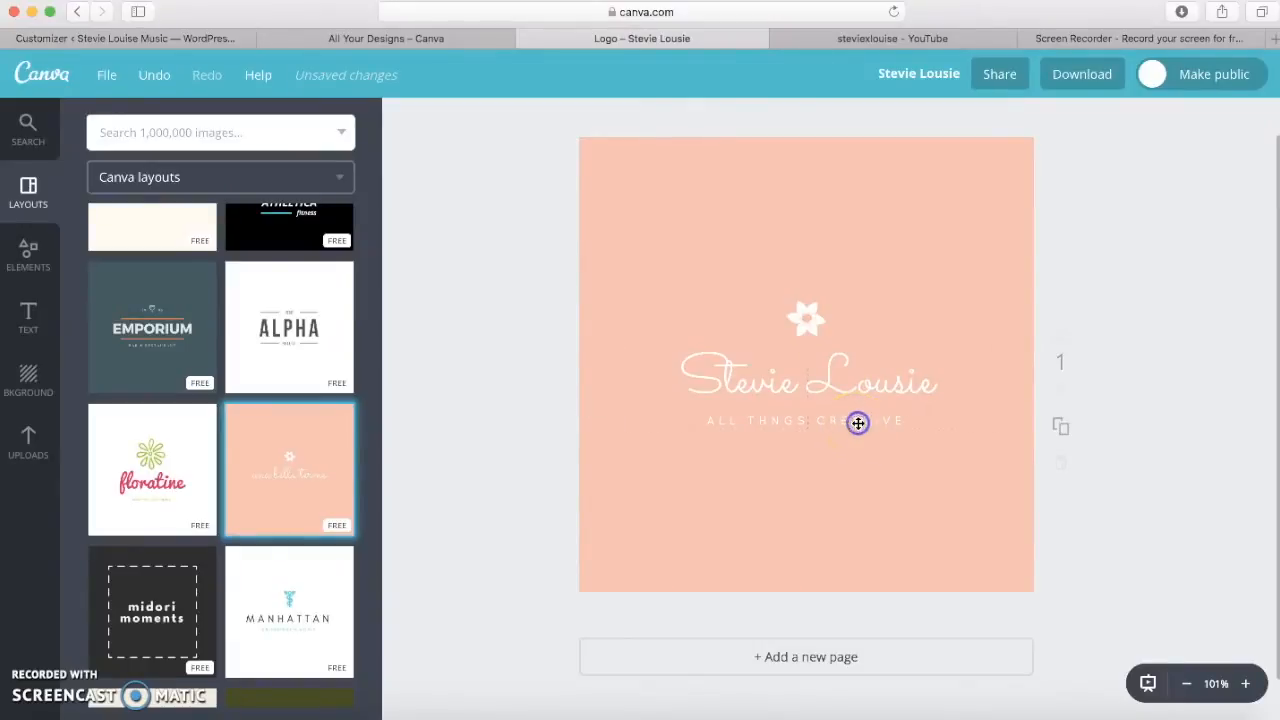
click(848, 380)
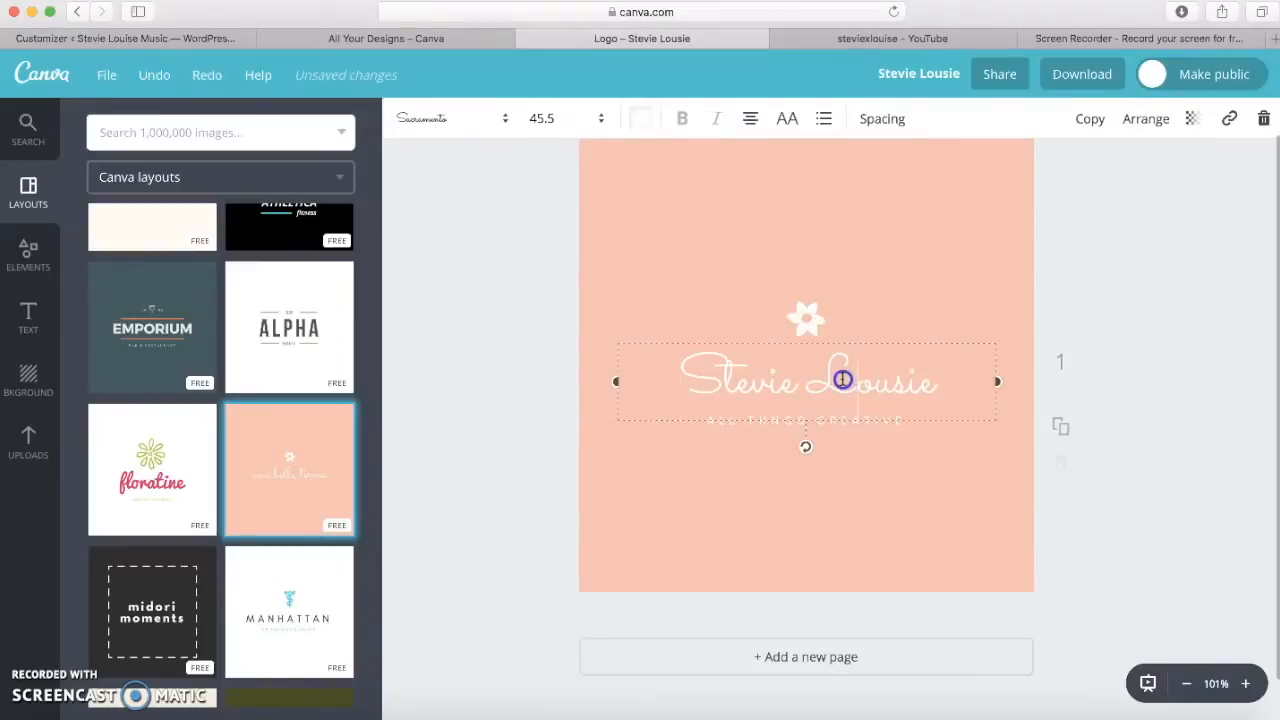
drag(885, 335, 883, 337)
click(806, 345)
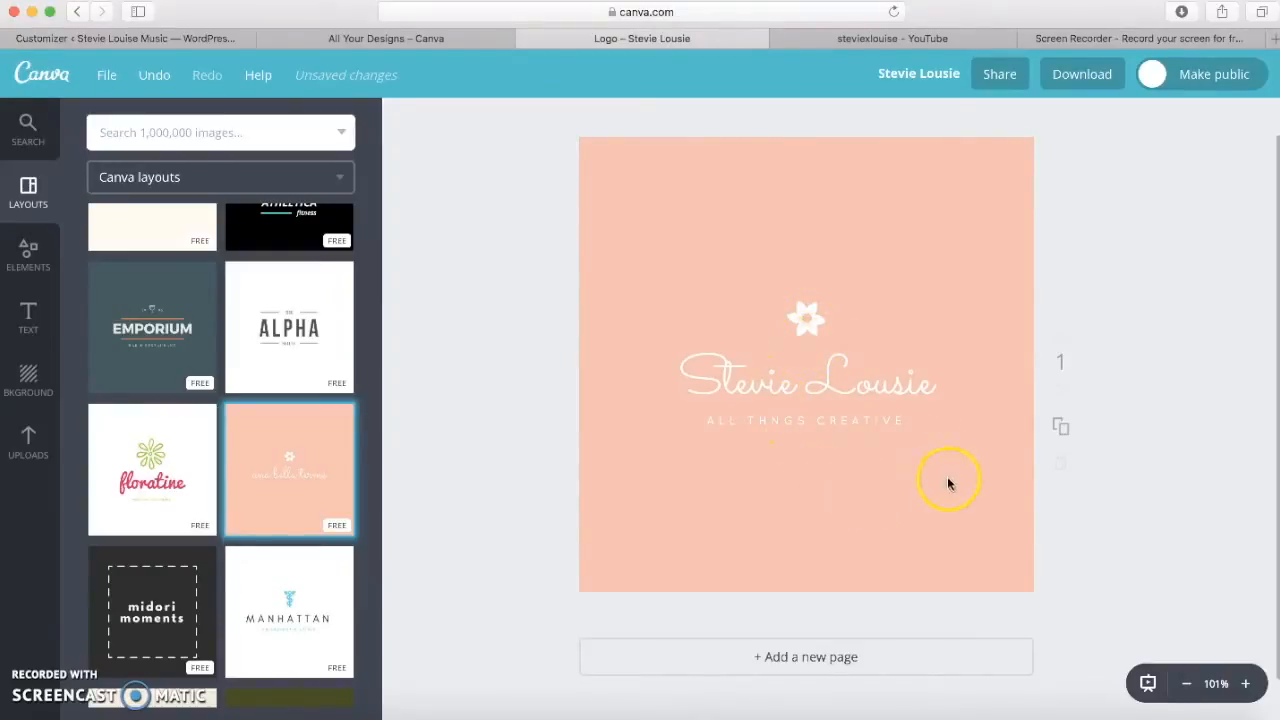
click(951, 200)
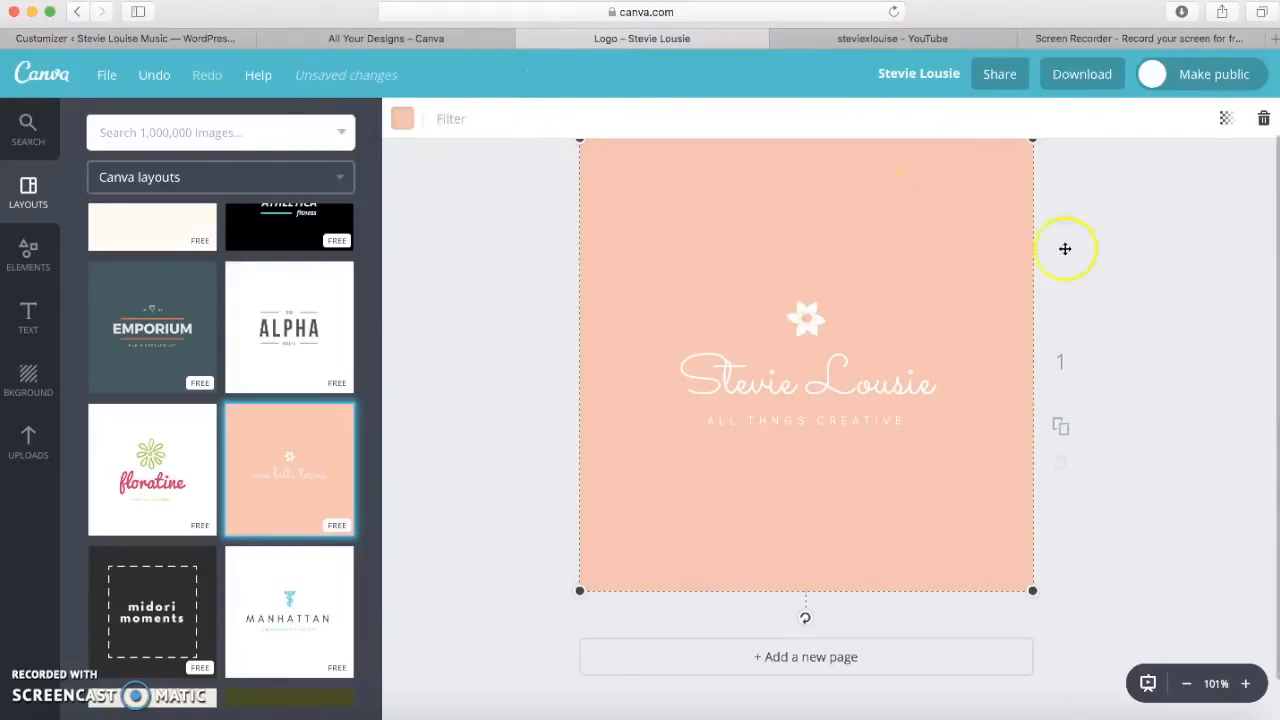
click(826, 414)
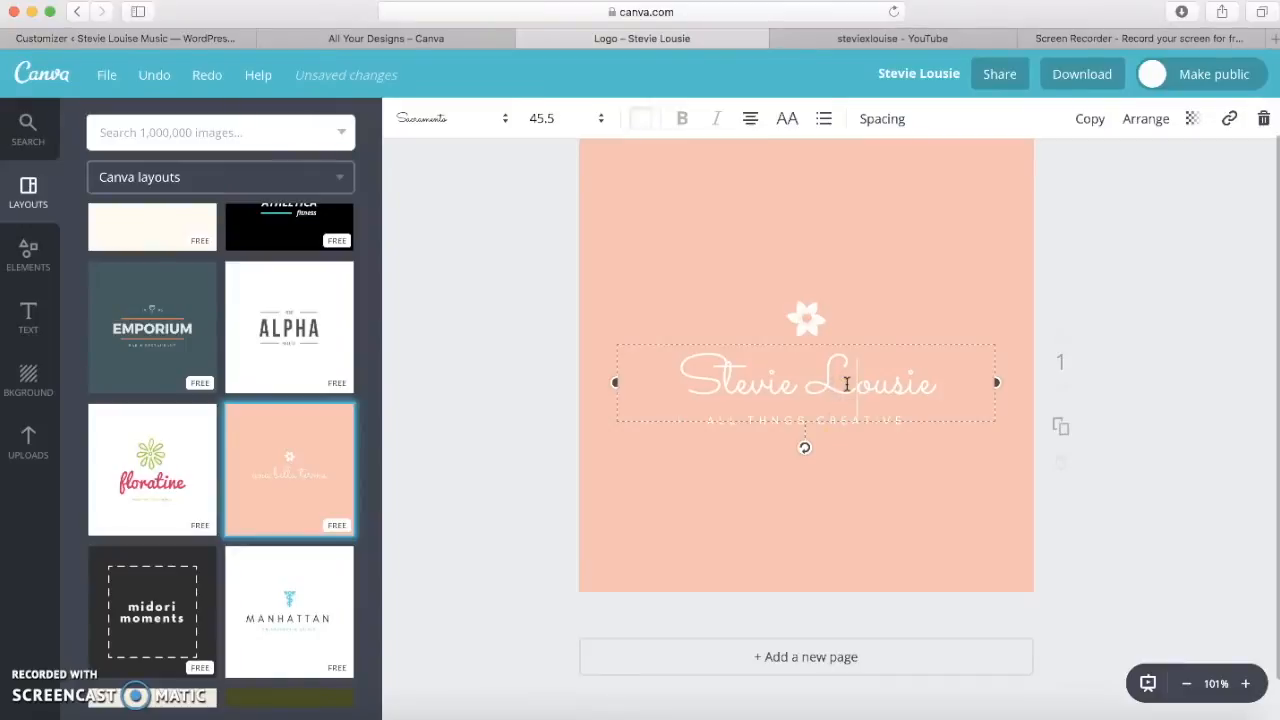
click(1211, 295)
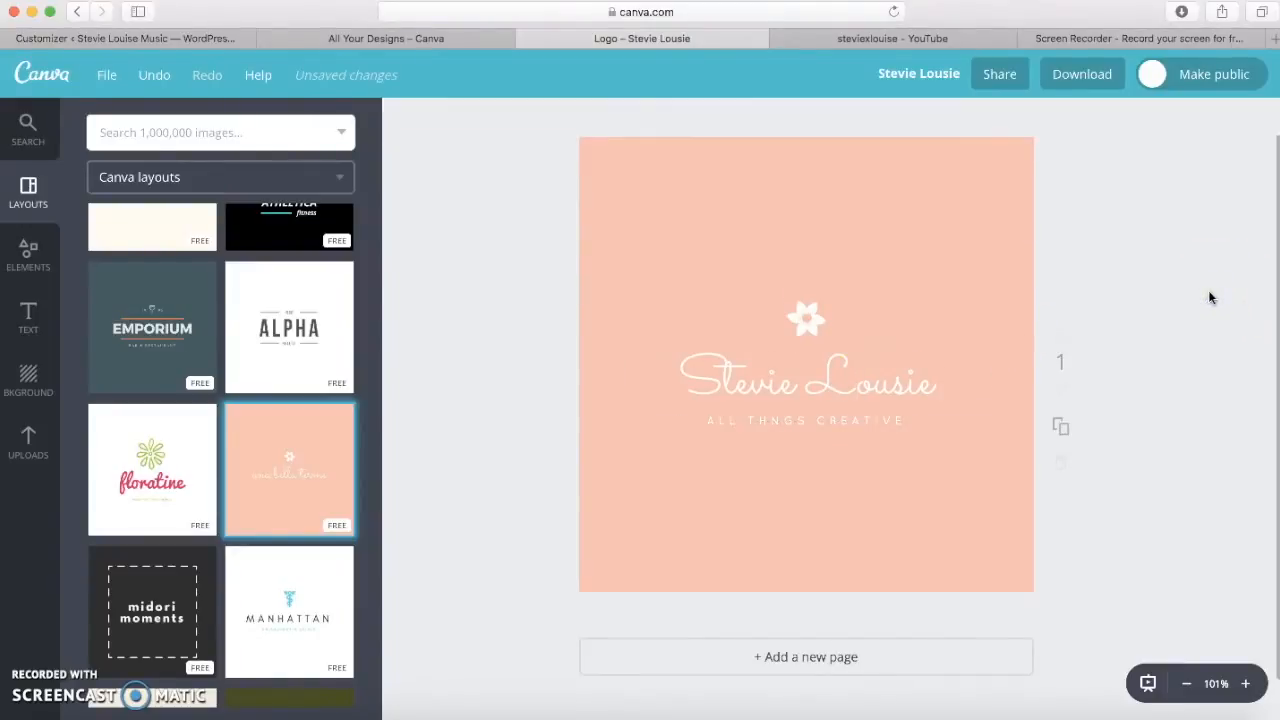
Step: Browse the ready-made text combinations from the heading options through to the end of the loaded designs
click(28, 316)
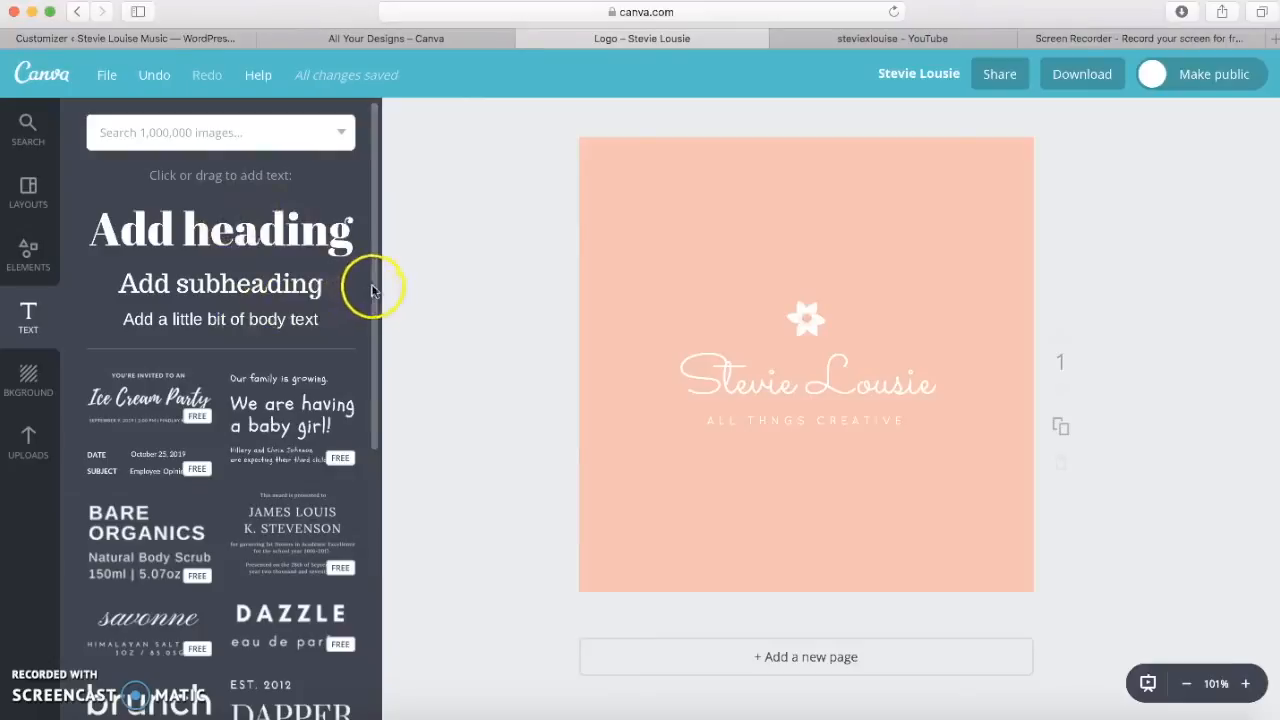
drag(372, 290, 380, 600)
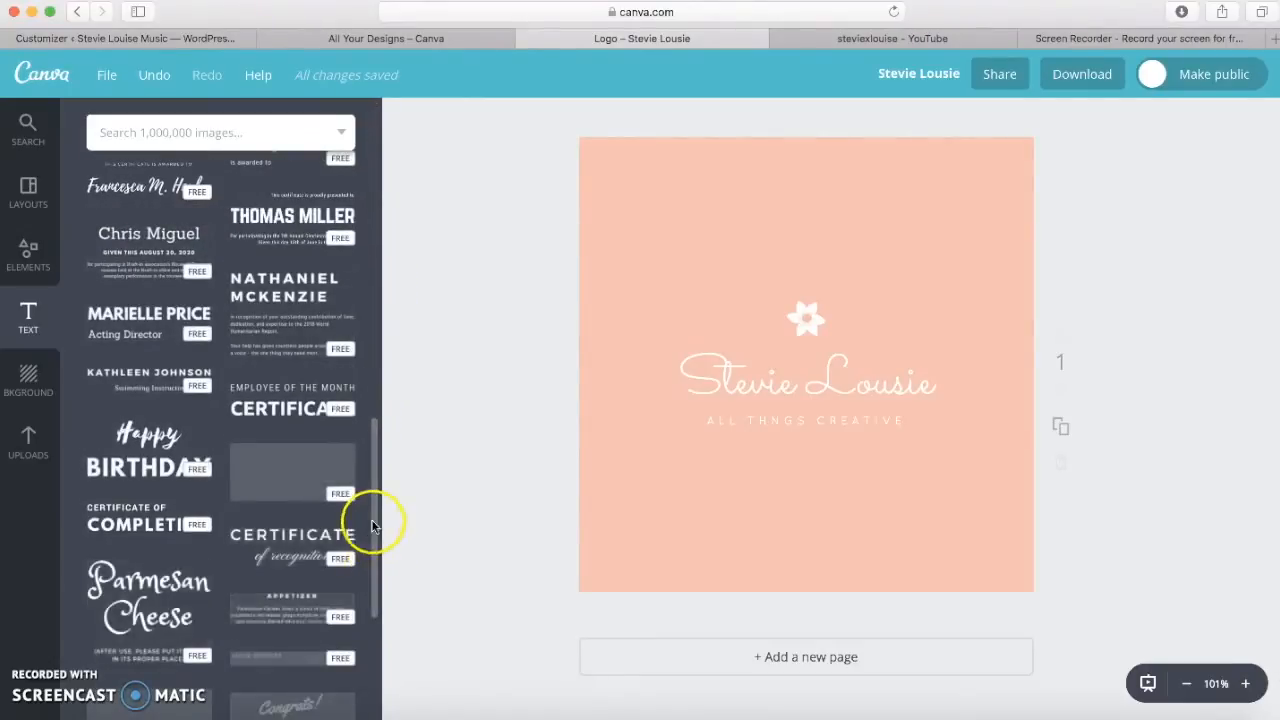
drag(375, 520, 379, 583)
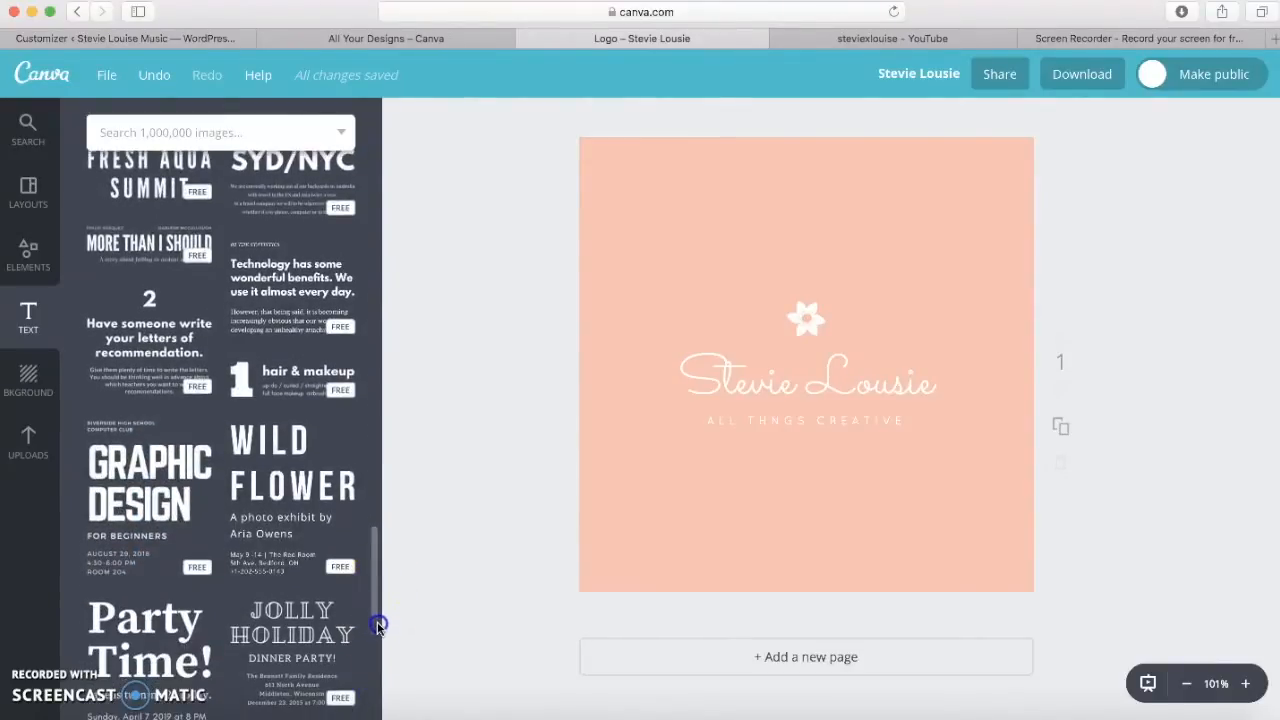
drag(378, 628, 374, 712)
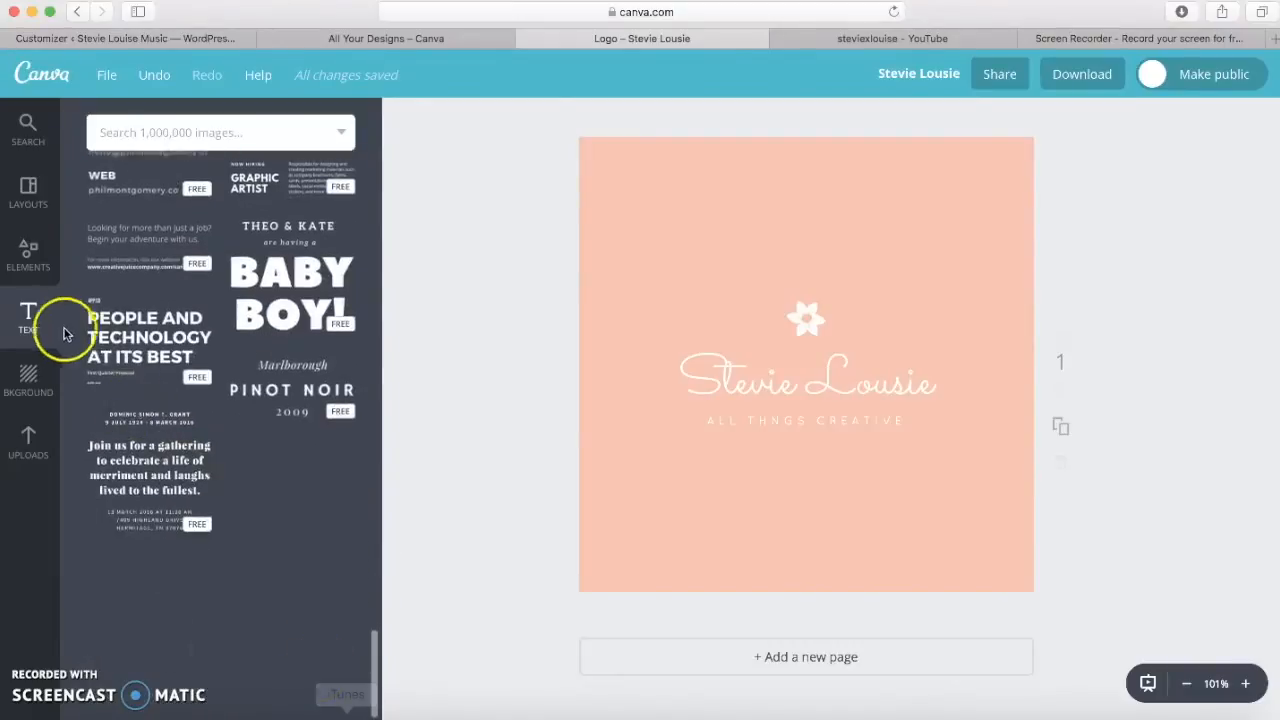
Step: Look through the Shapes collection in the elements library, including the solid, outlined, bordered and badge-style shapes
click(27, 260)
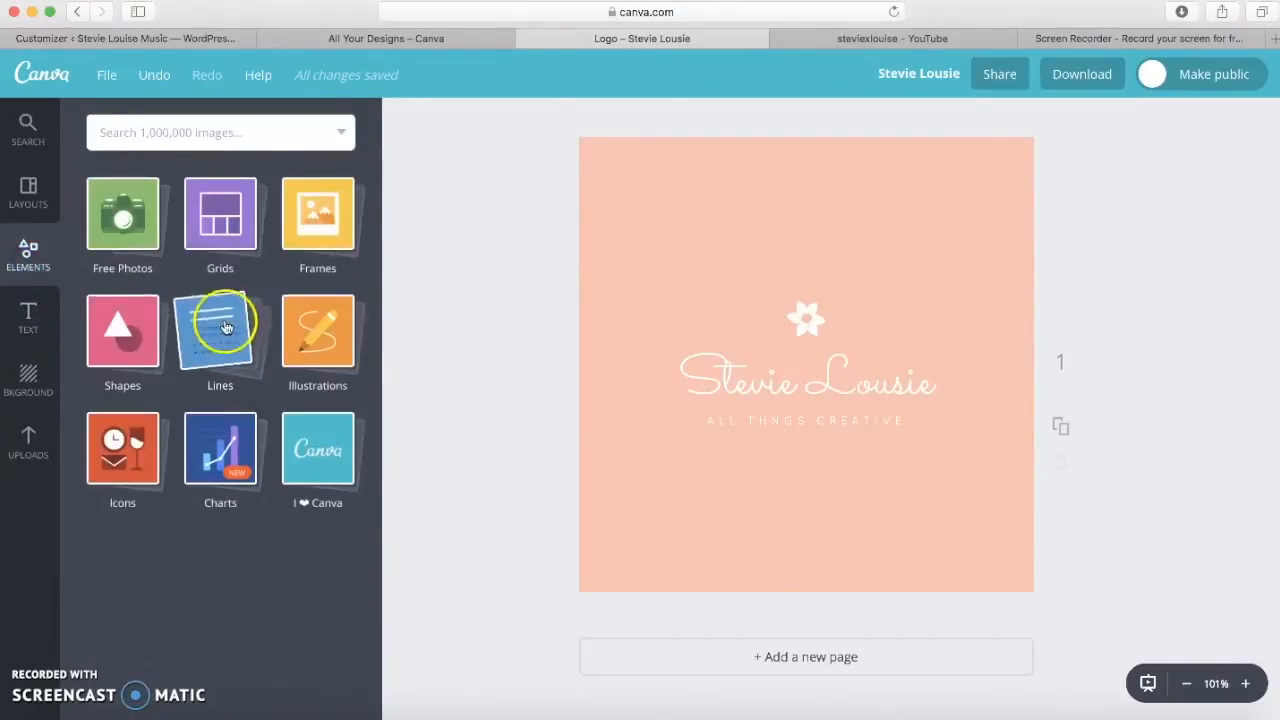
click(117, 355)
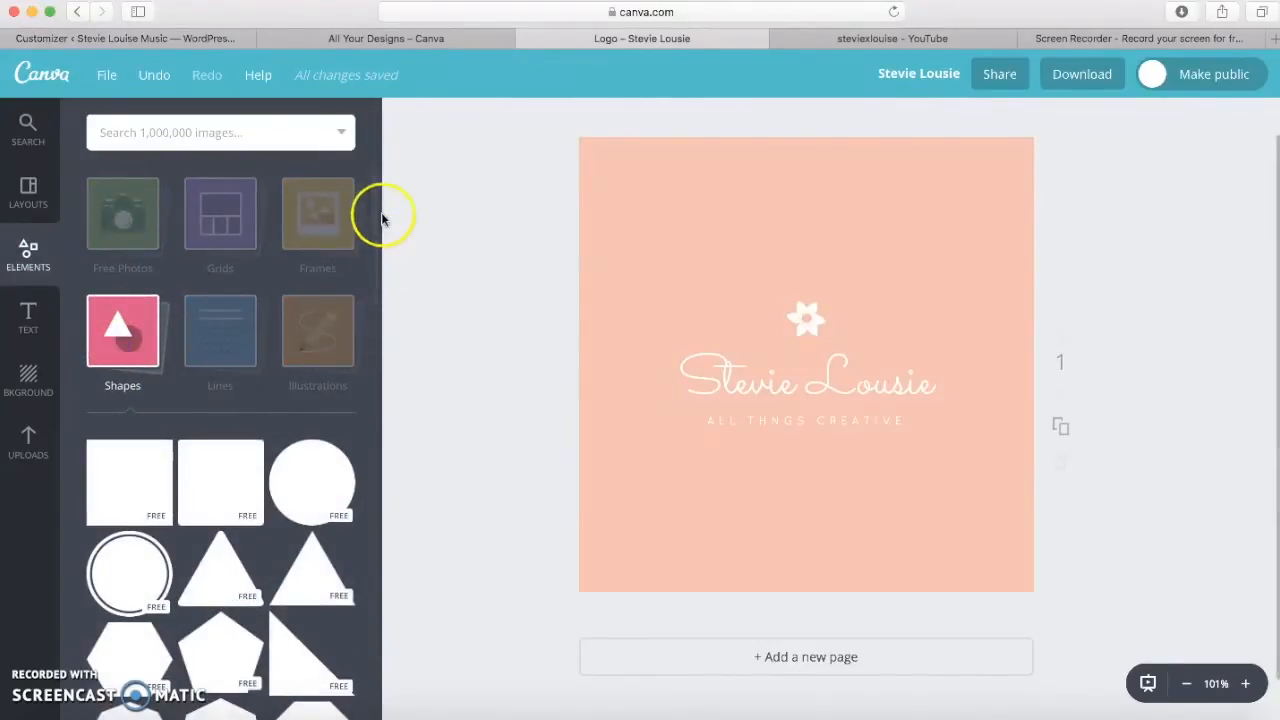
drag(379, 206, 382, 336)
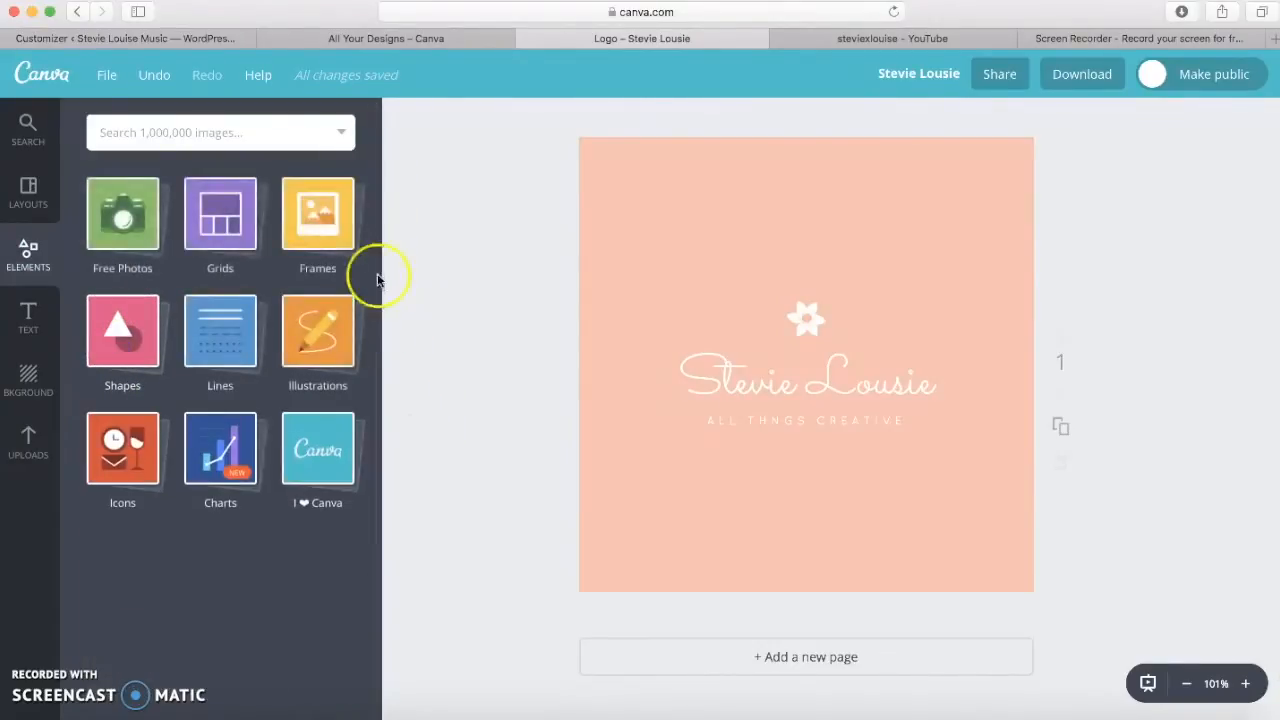
click(146, 321)
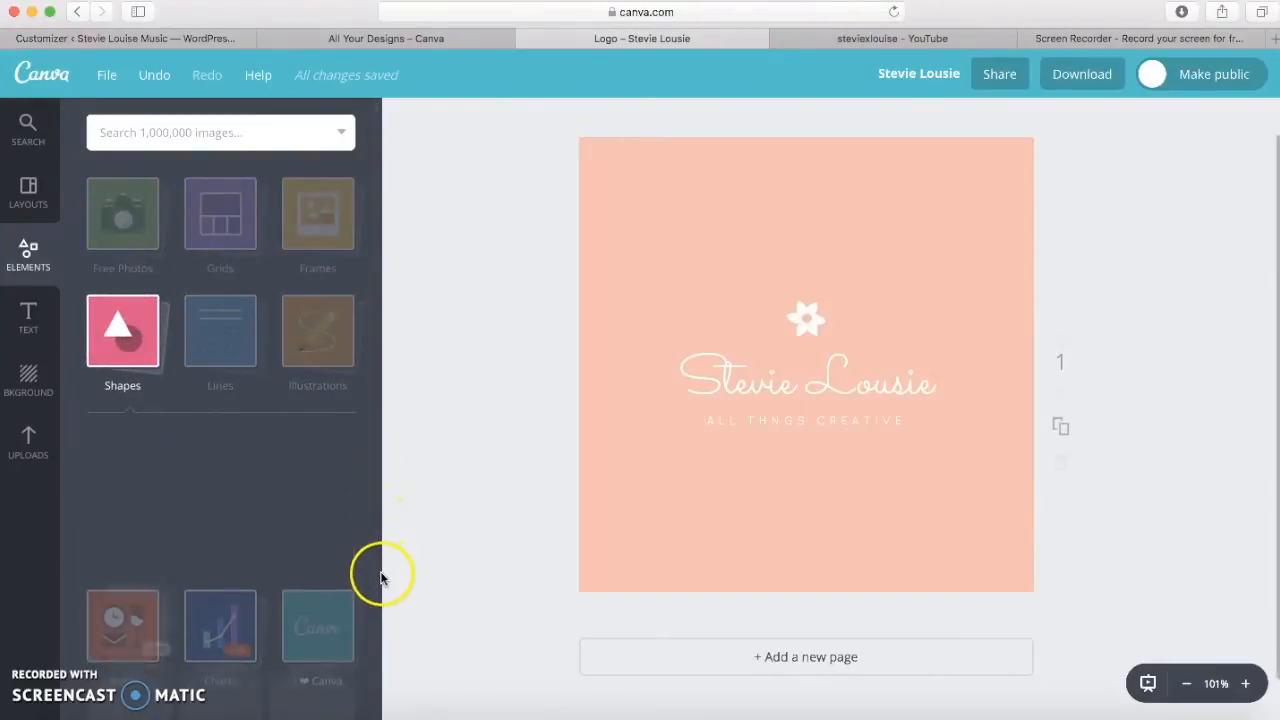
scroll(366, 612, down, 4)
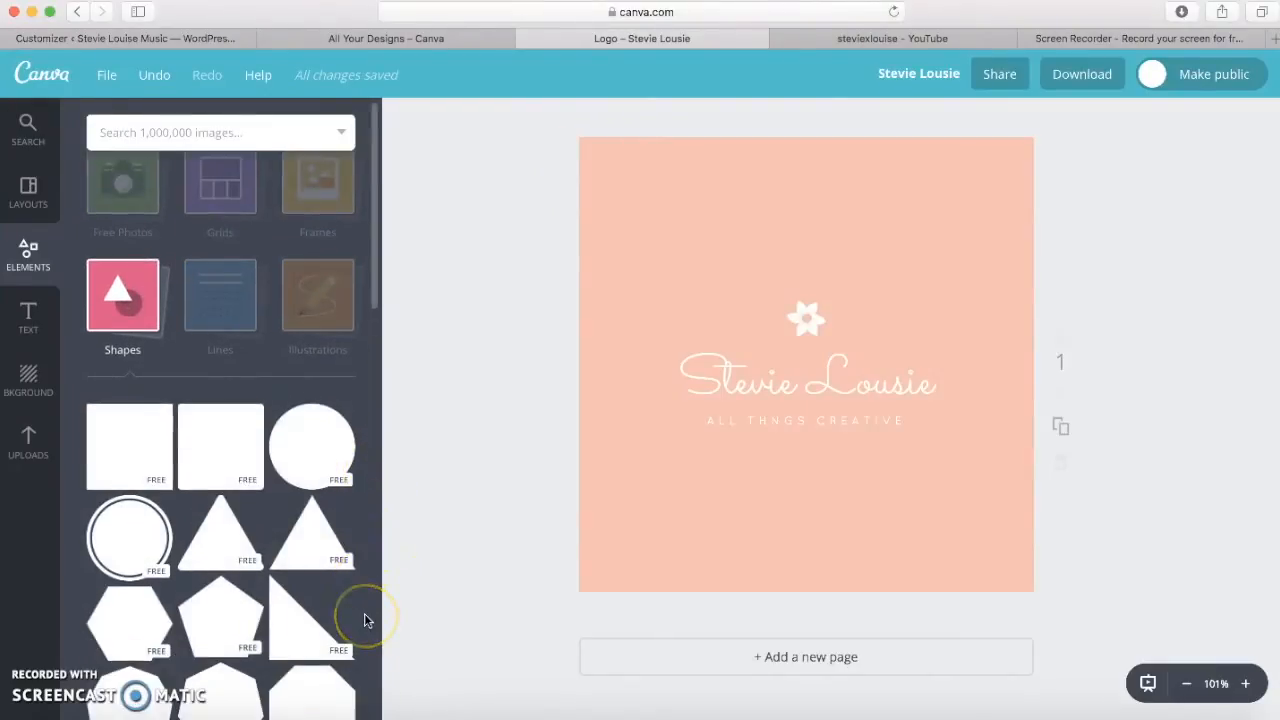
scroll(364, 618, down, 10)
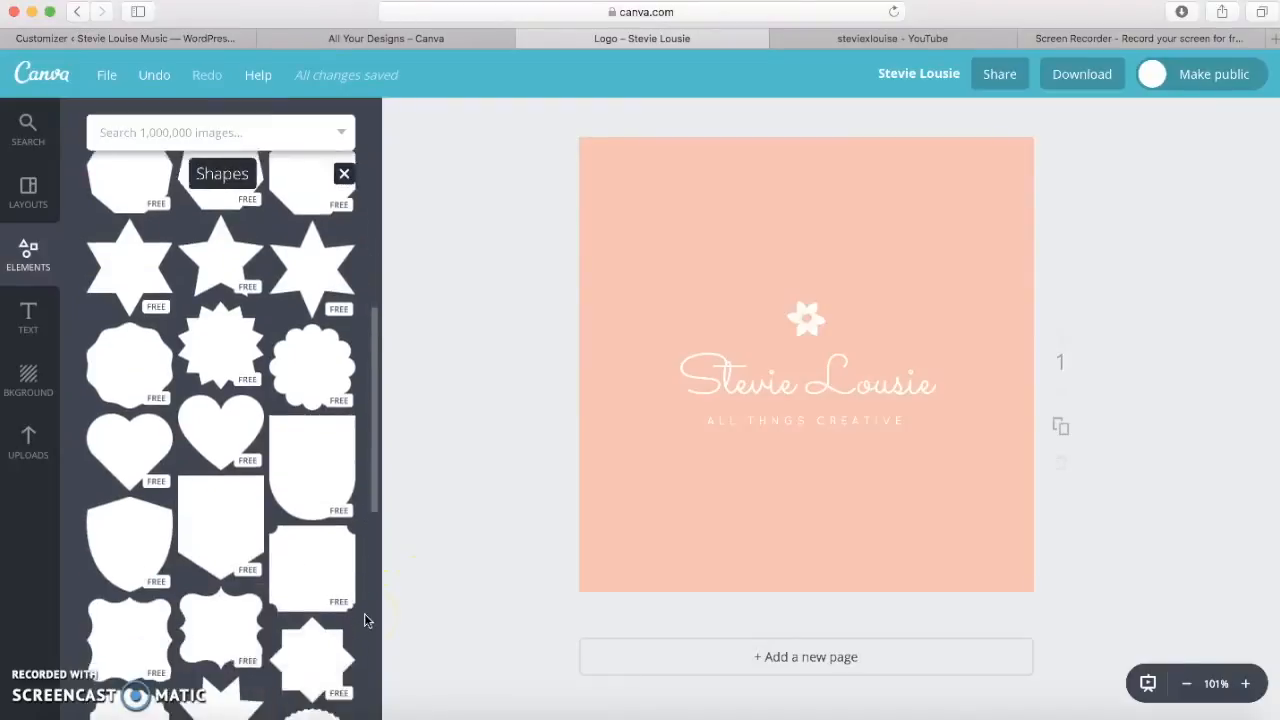
scroll(364, 620, down, 5)
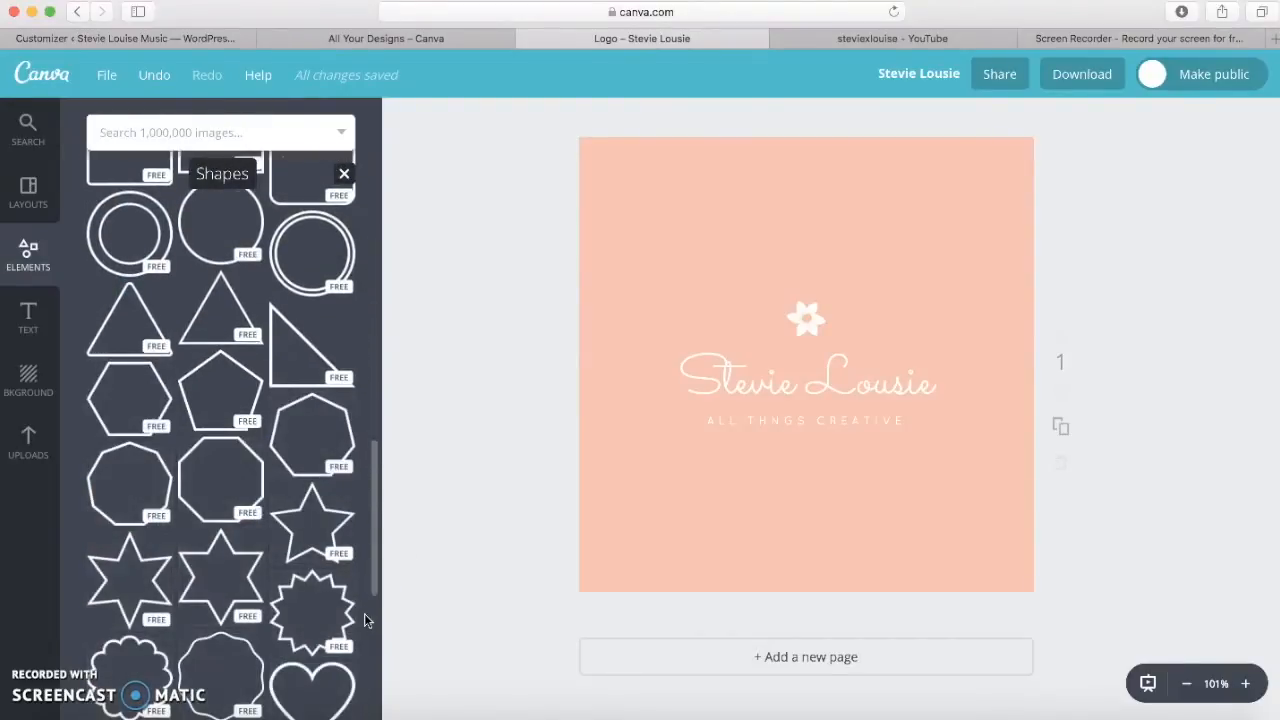
scroll(364, 620, down, 9)
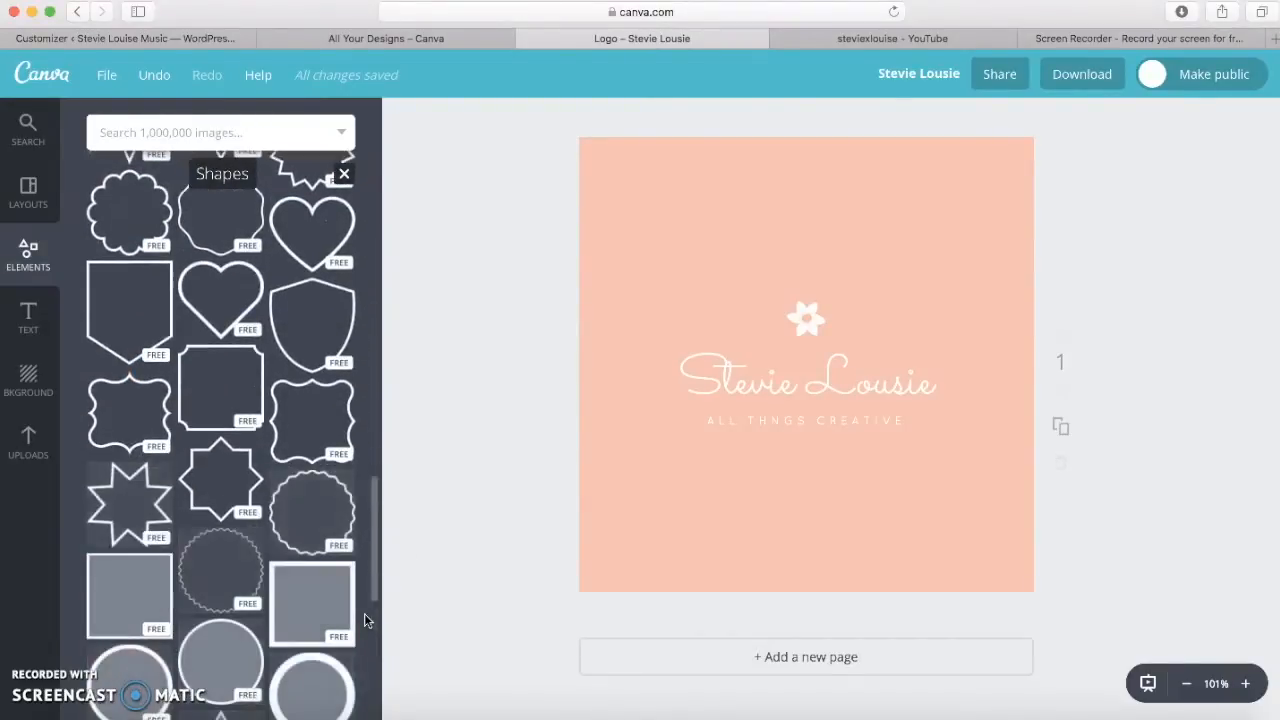
scroll(364, 620, down, 10)
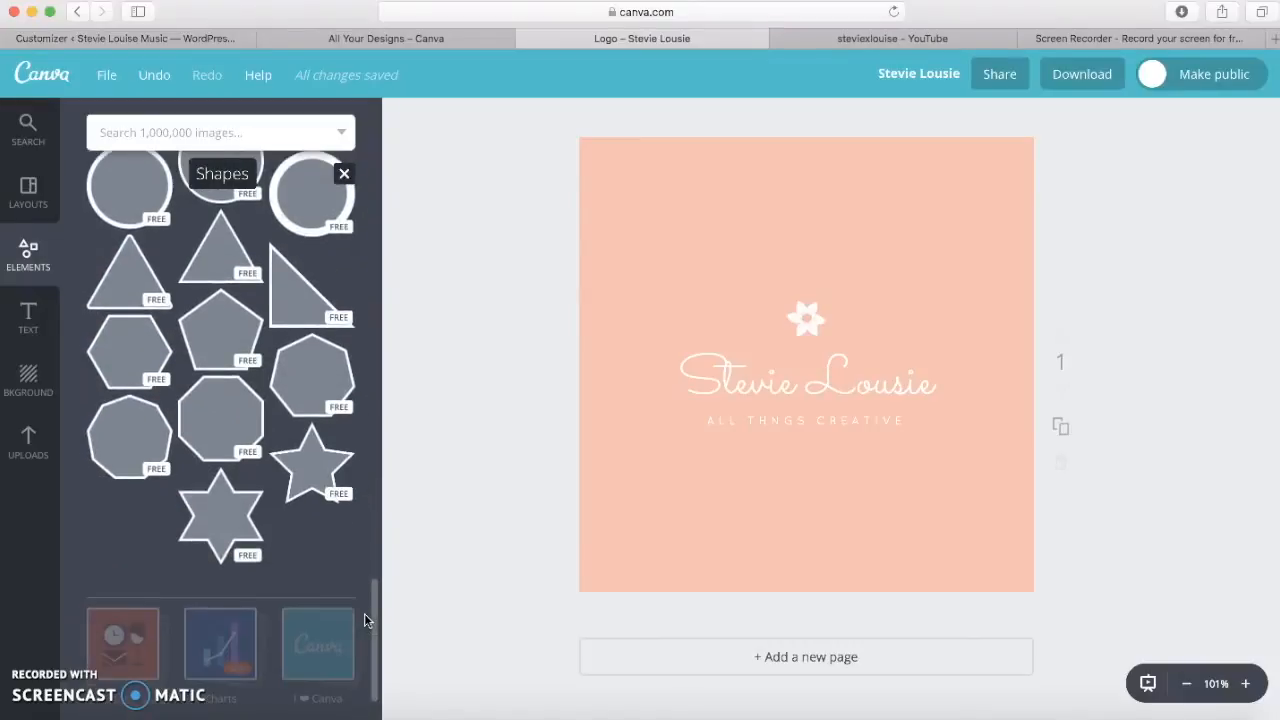
scroll(364, 620, down, 8)
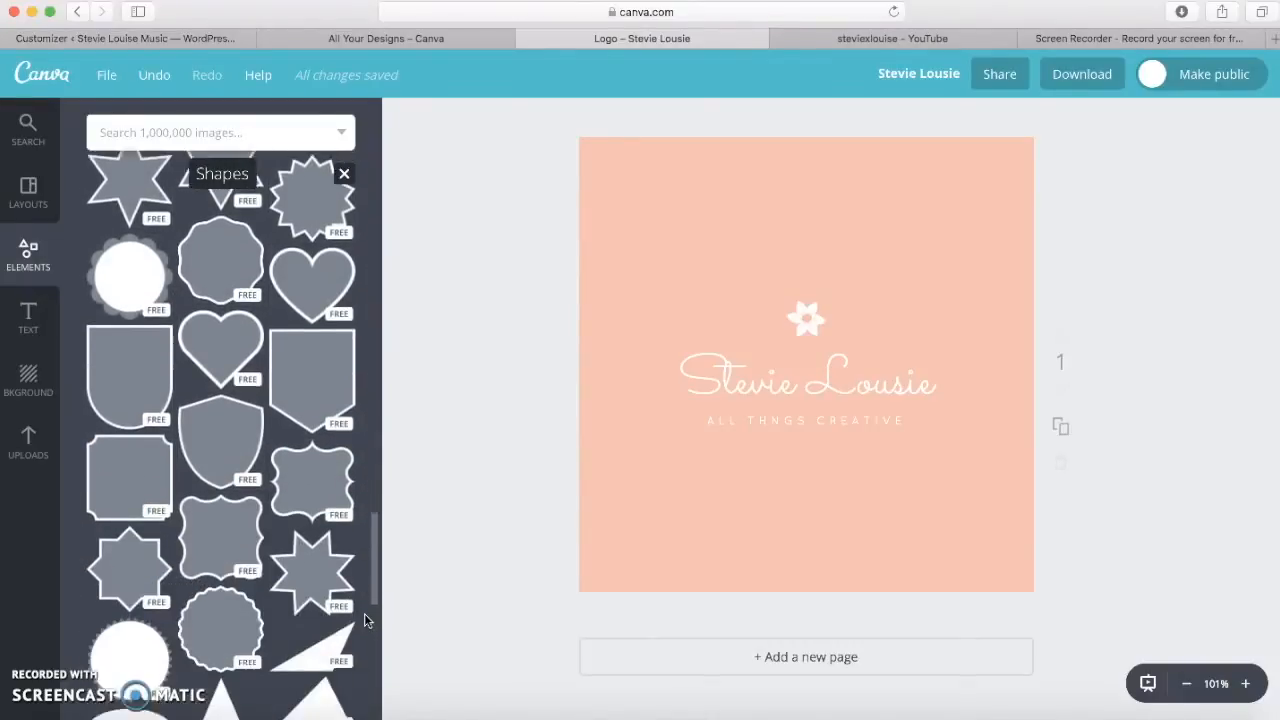
scroll(364, 620, down, 10)
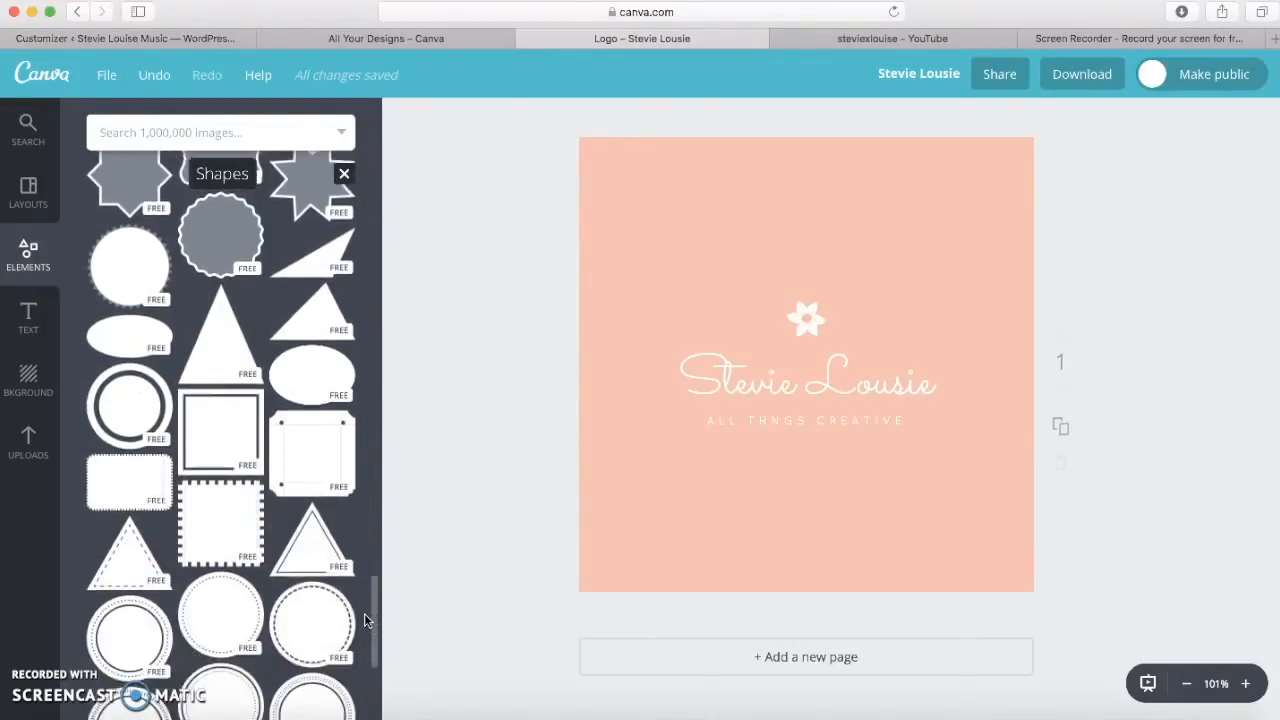
scroll(364, 620, down, 10)
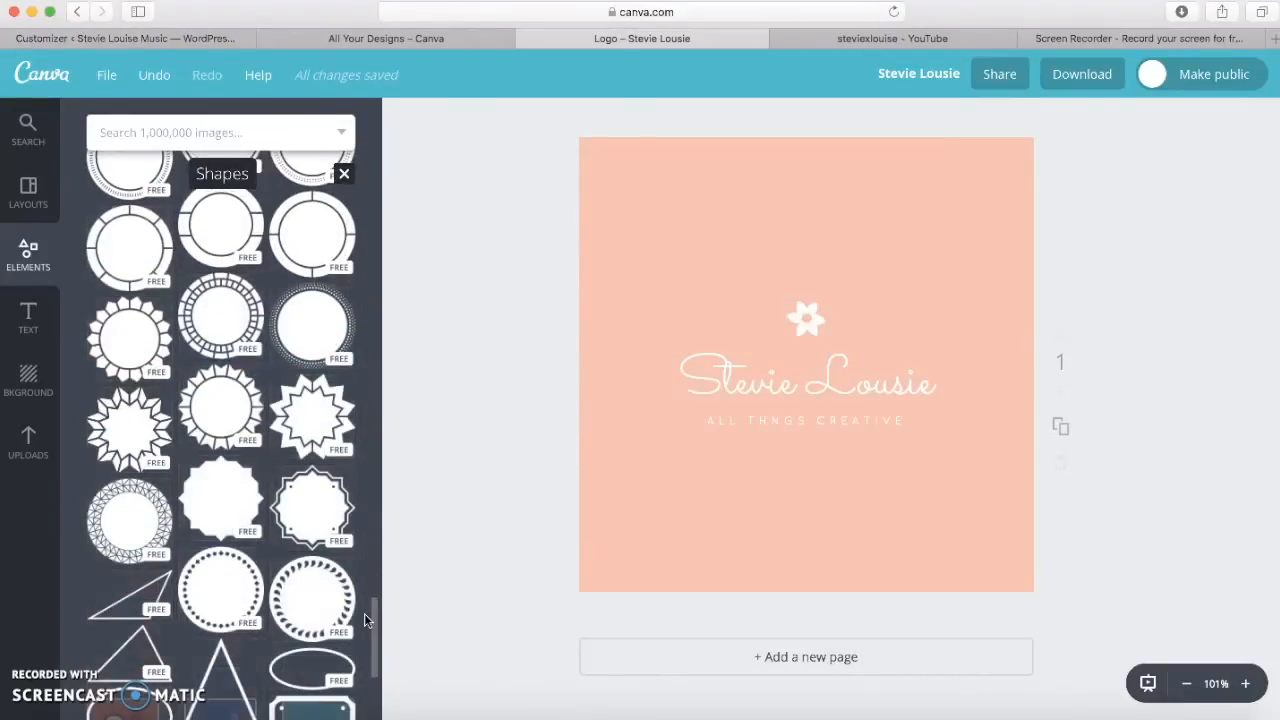
scroll(364, 620, down, 2)
scroll(364, 620, up, 5)
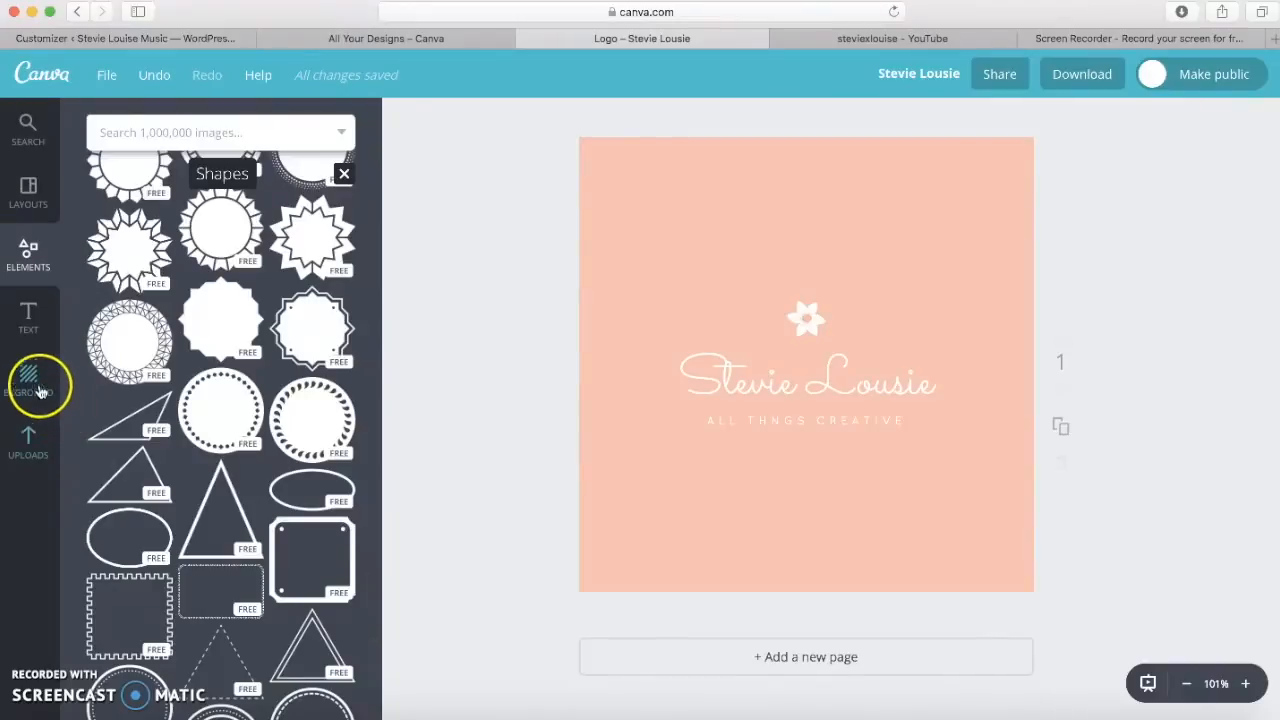
Step: Browse the ready-made text combinations further, down to the diamond and badge-style designs such as "WOLF & HOUND"
click(30, 318)
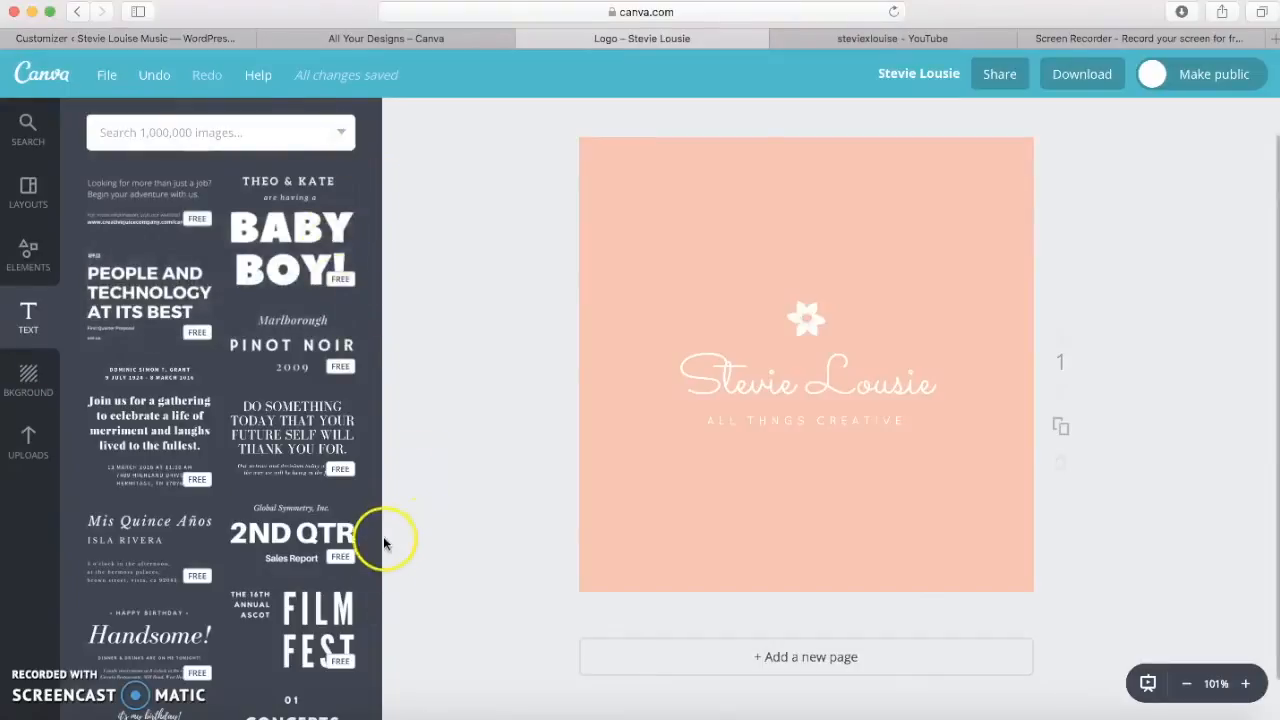
drag(373, 577, 367, 688)
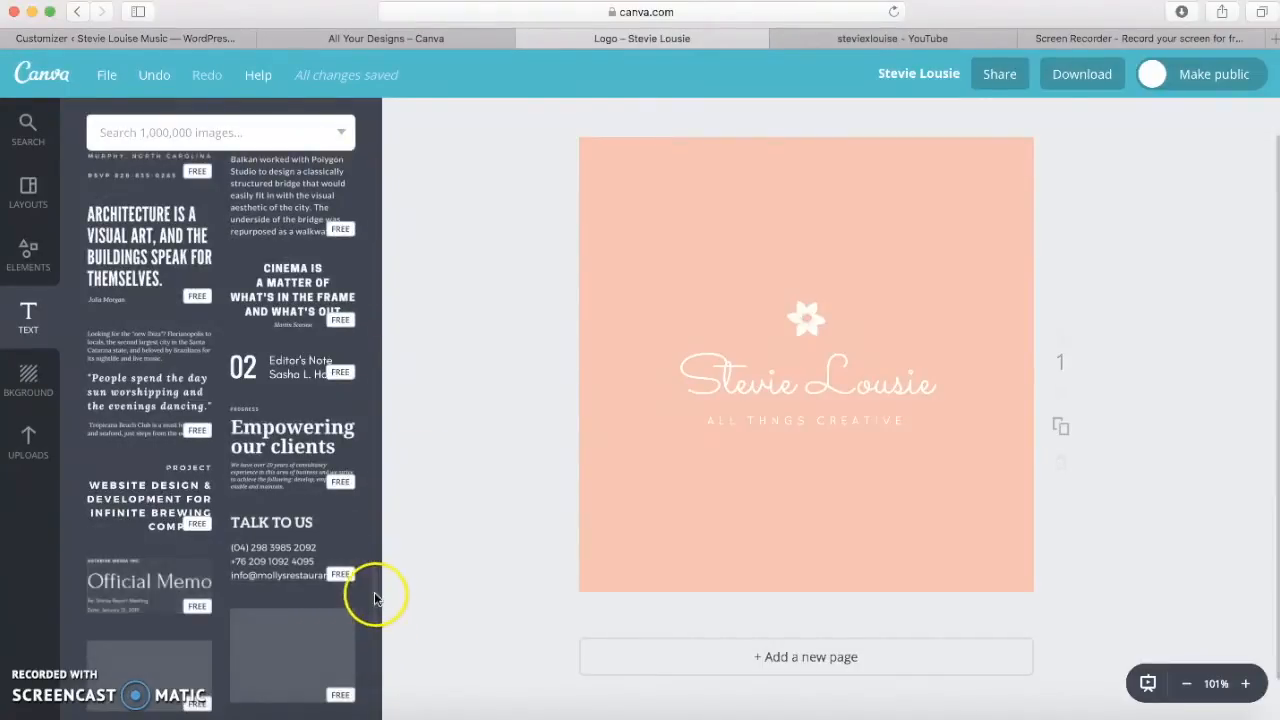
drag(374, 634, 374, 684)
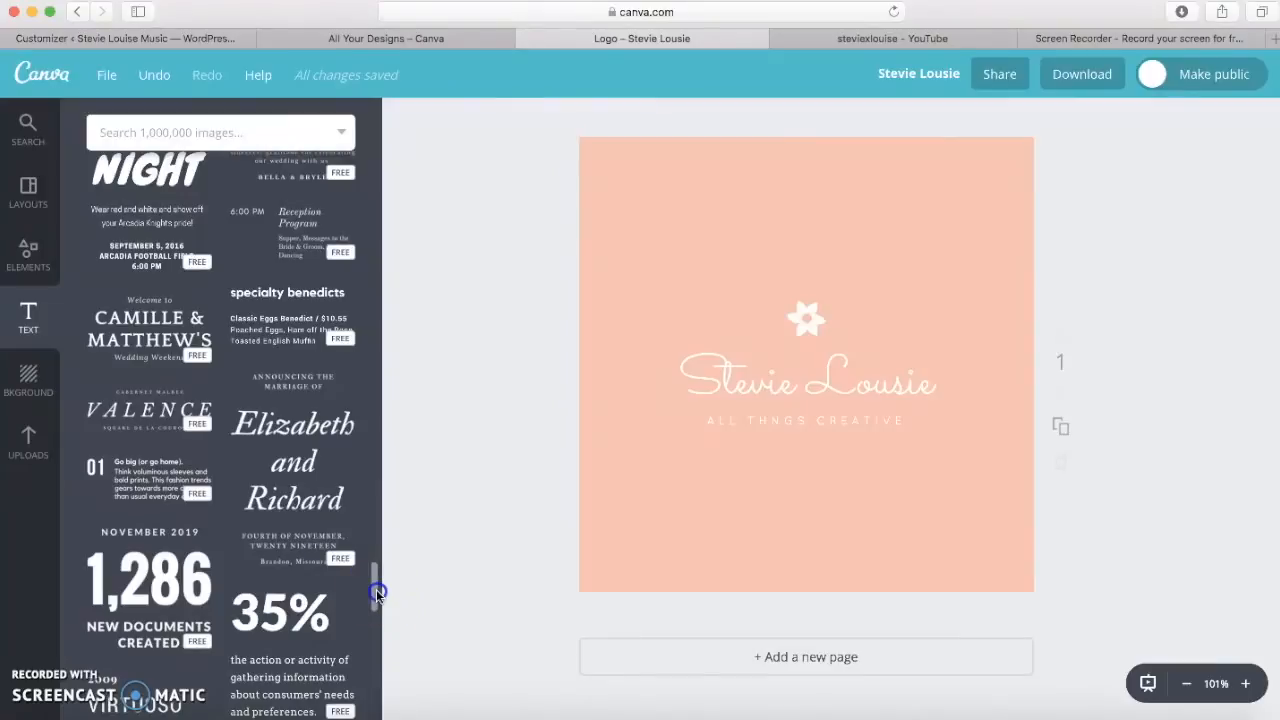
drag(376, 589, 372, 688)
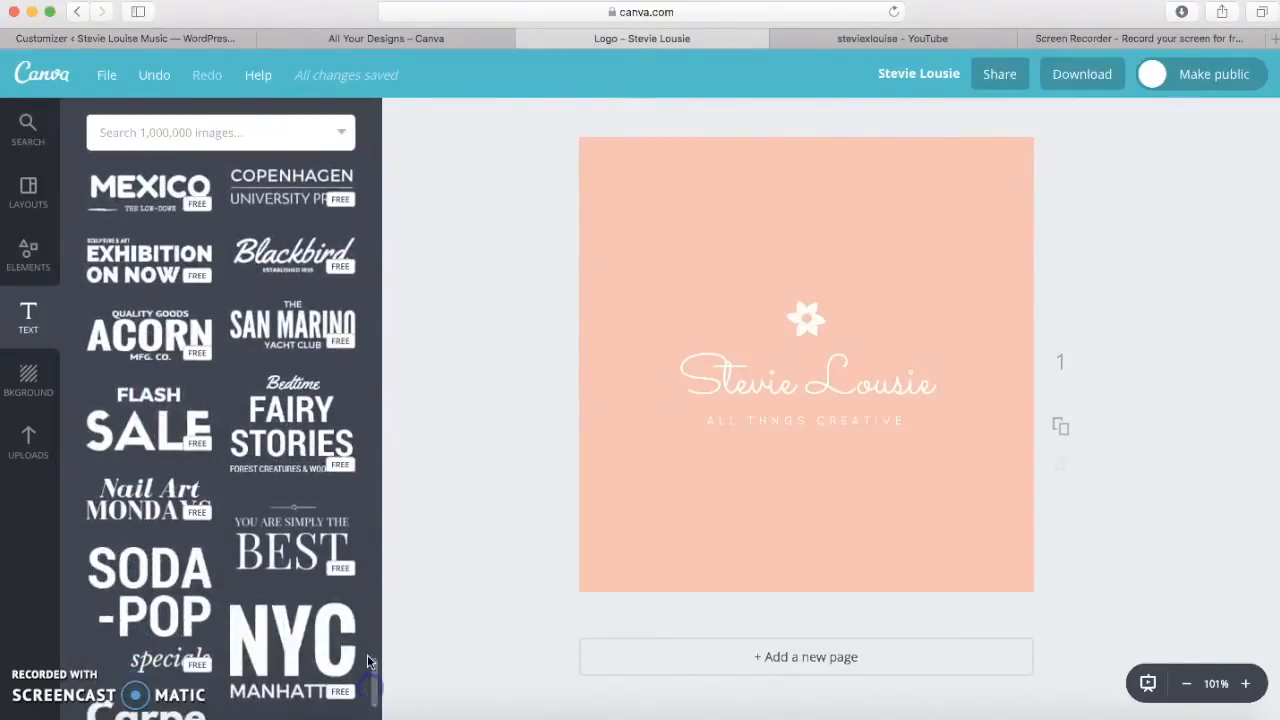
drag(375, 643, 370, 690)
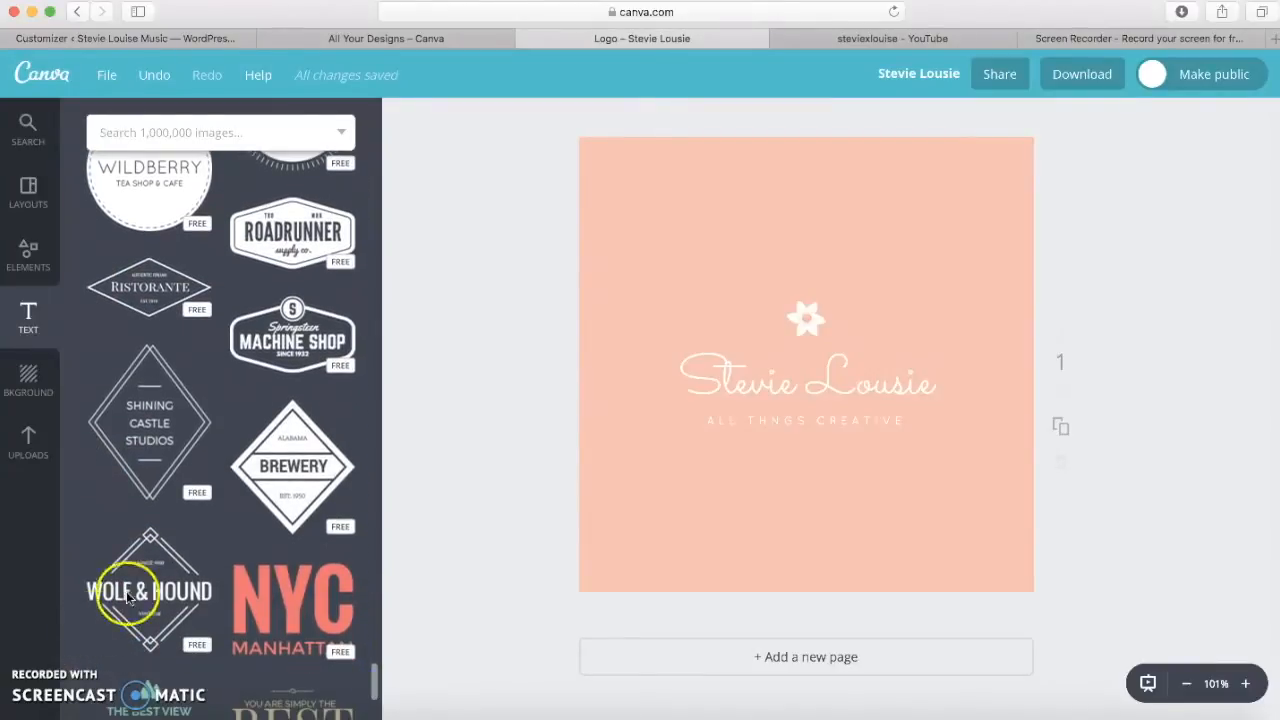
scroll(140, 540, down, 3)
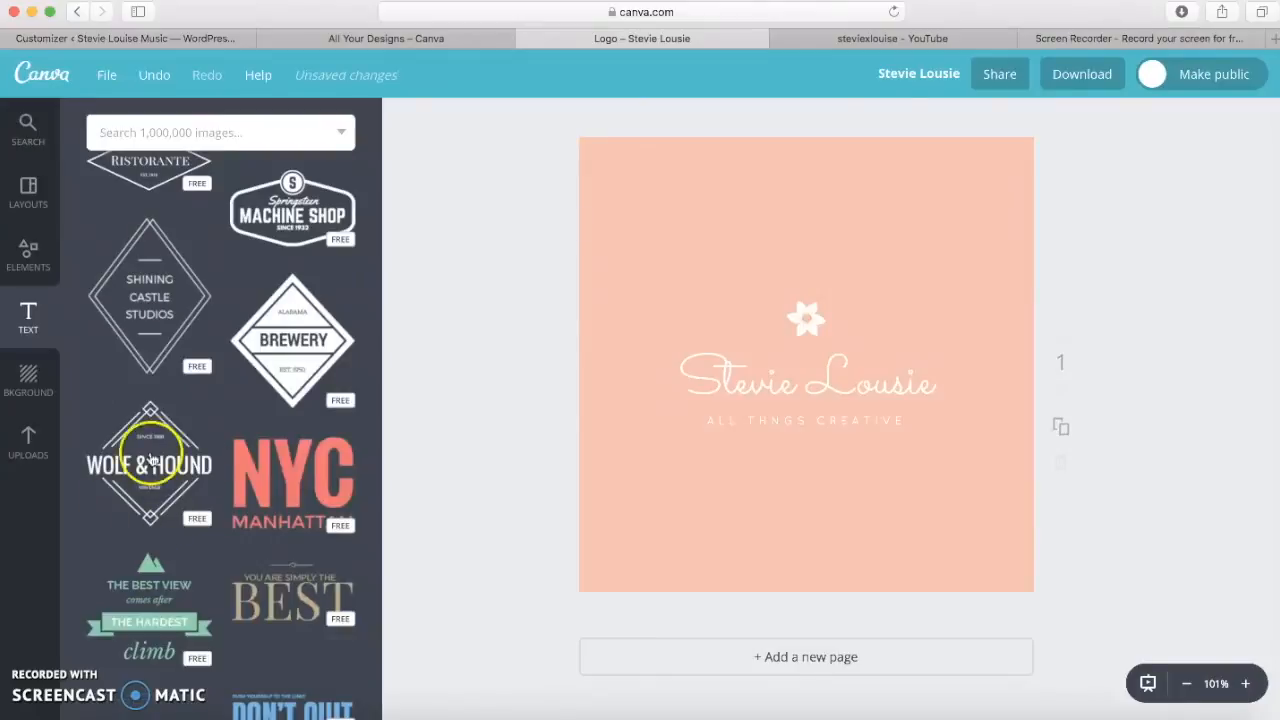
Step: Add the green "THE BEST VIEW comes after THE HARDEST climb" and the "WOLF & HOUND" text designs to the logo, and deselect them
click(167, 552)
click(155, 453)
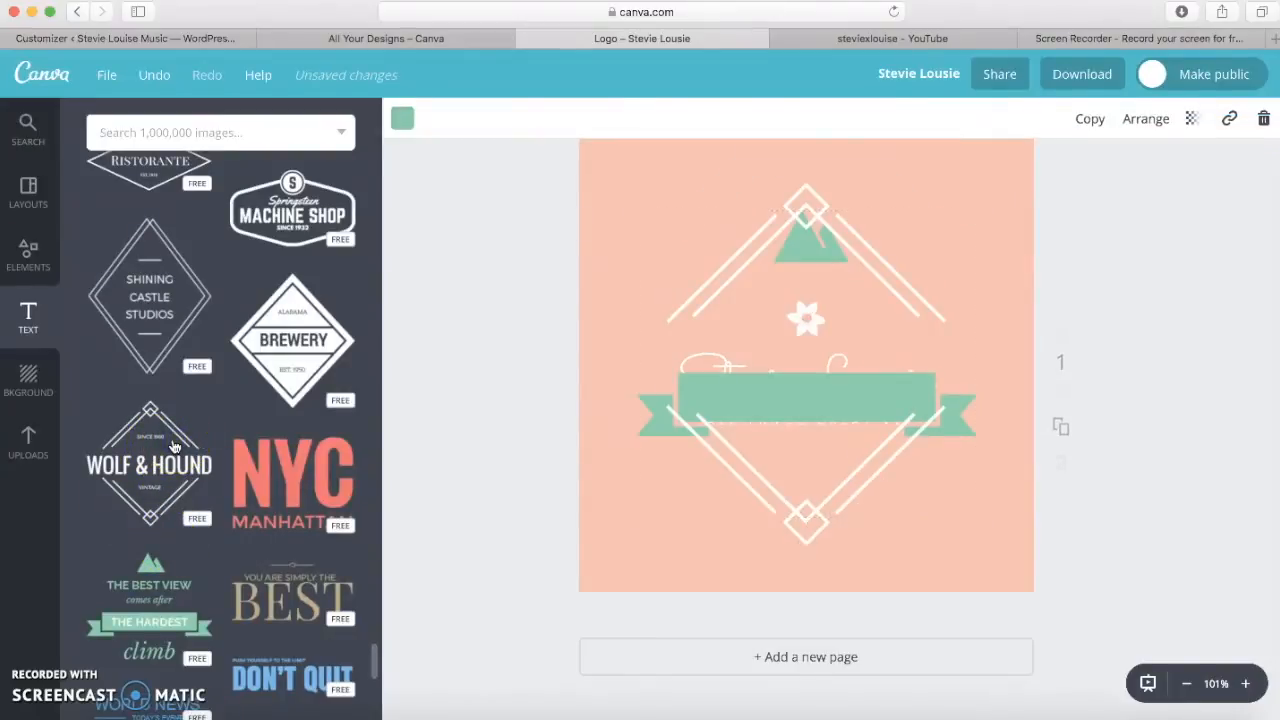
click(652, 469)
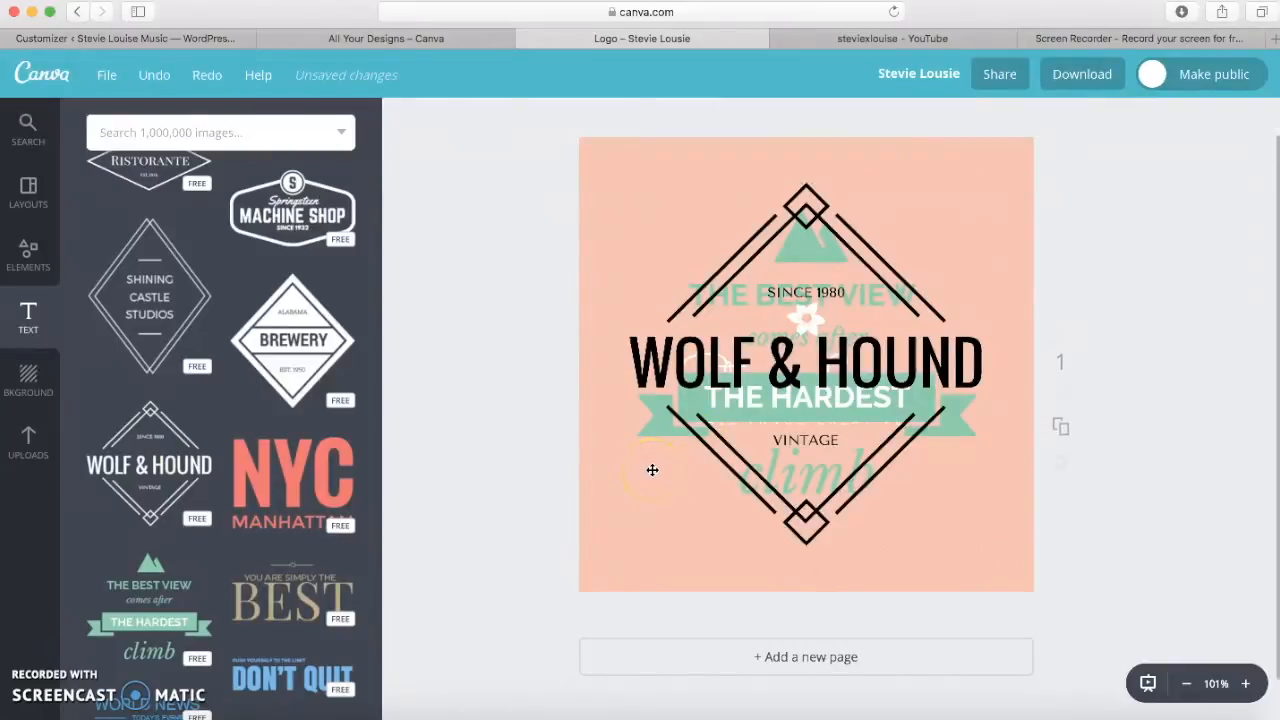
Step: Delete the "WOLF & HOUND" and "THE BEST VIEW" text designs from the logo
click(855, 291)
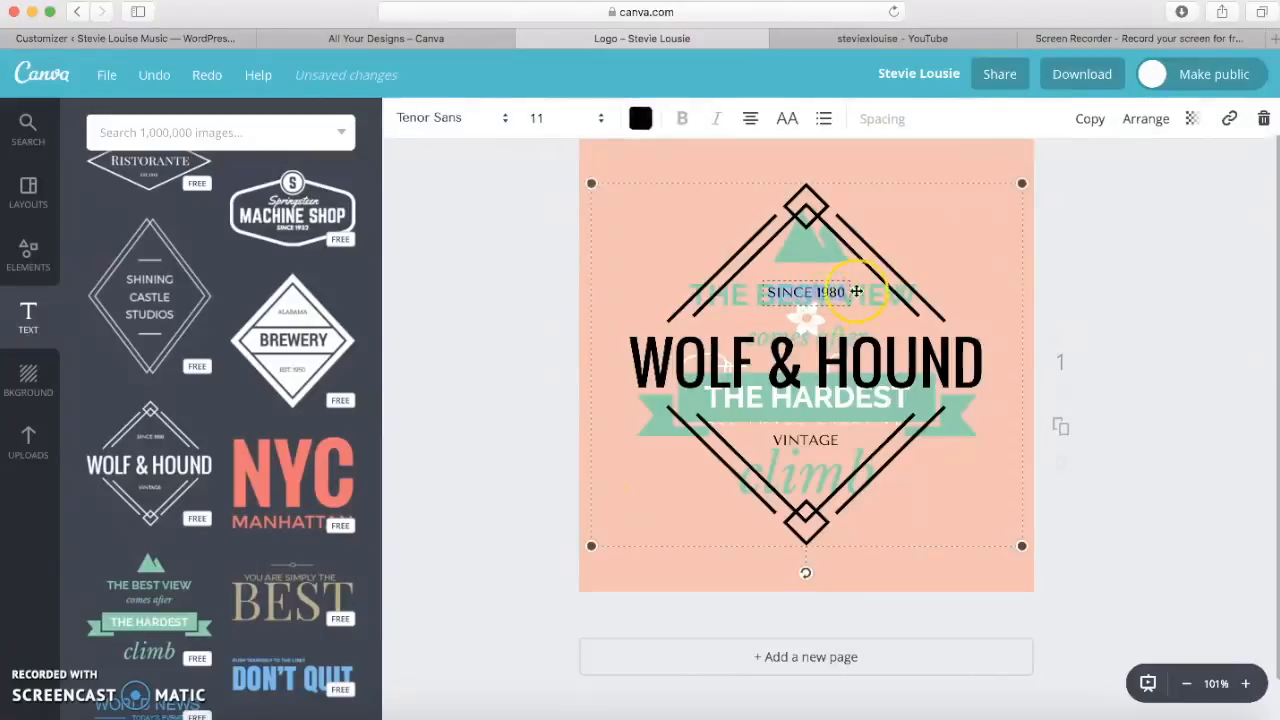
click(879, 352)
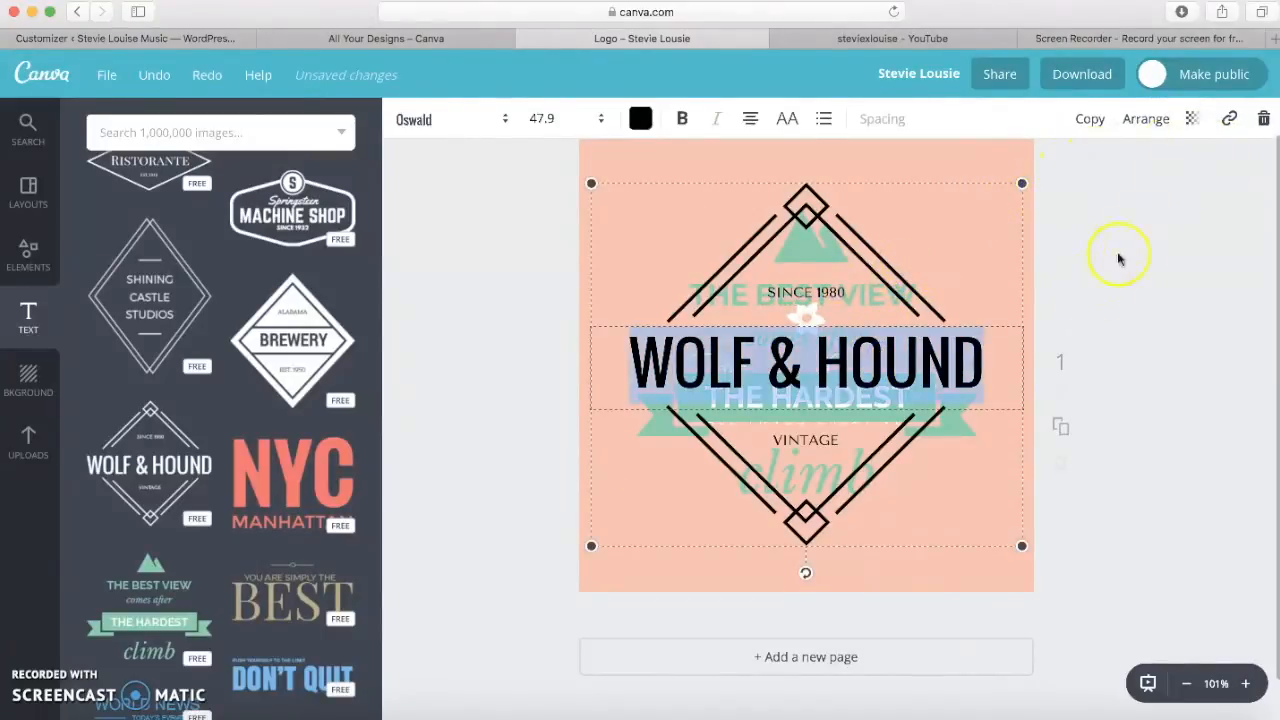
click(1263, 118)
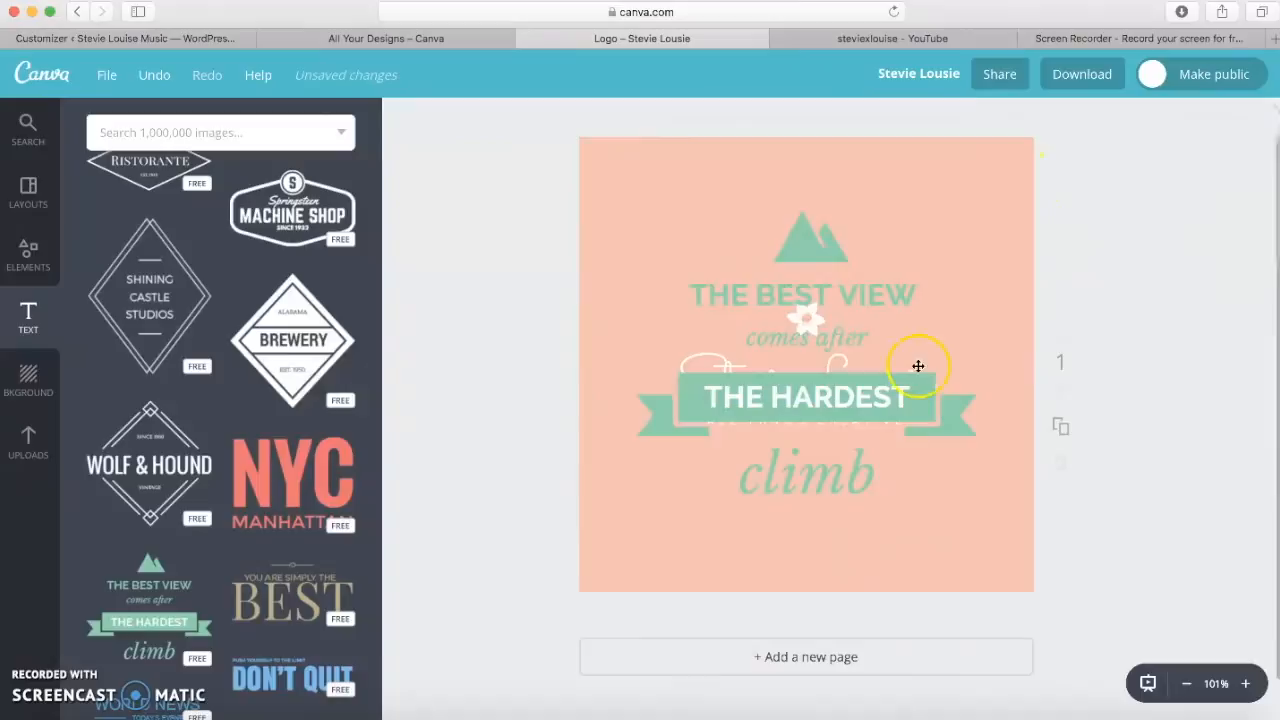
click(875, 400)
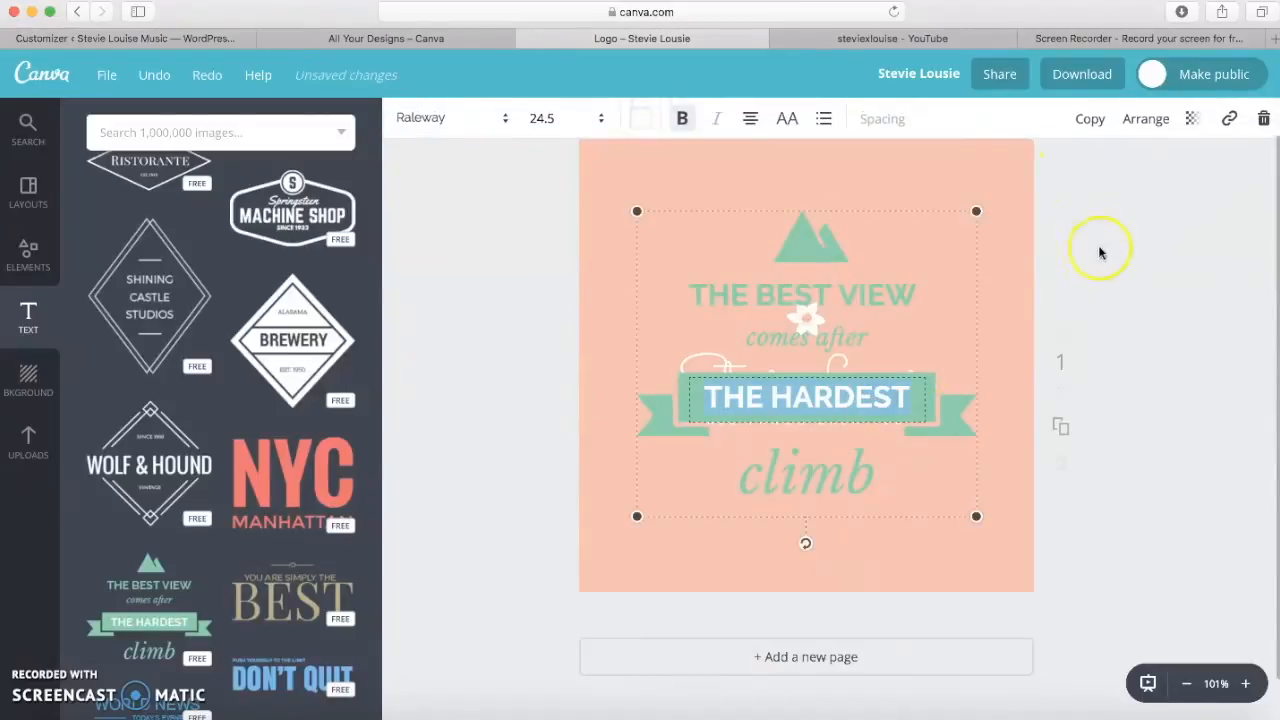
click(1263, 118)
Step: Add the "WOLF & HOUND" text design to the logo and recolour its diamond line frame with the cream document colour
click(160, 465)
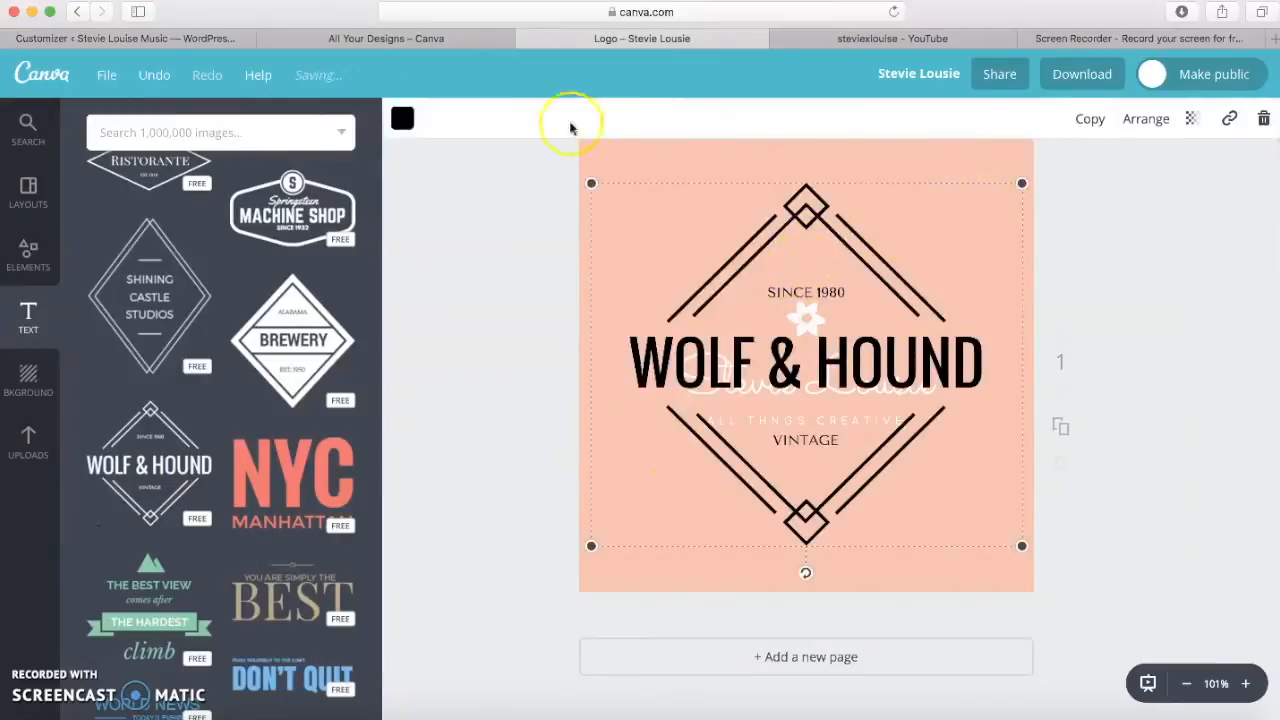
click(402, 118)
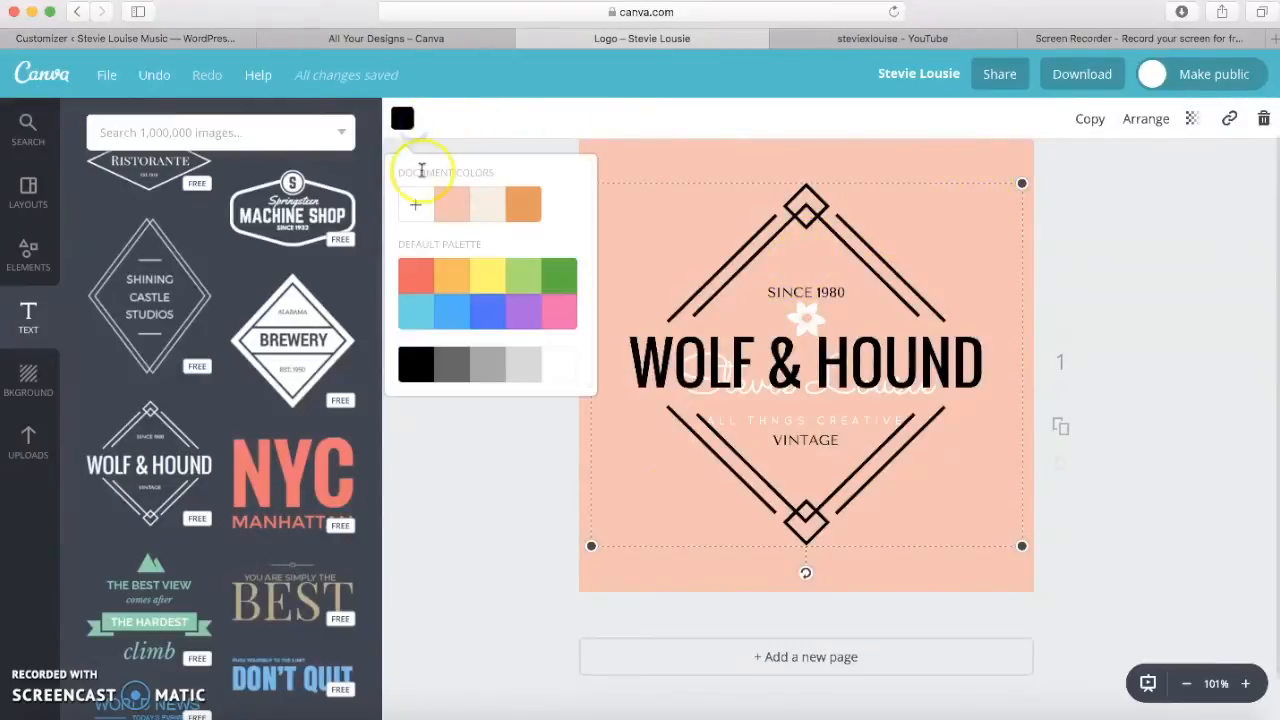
click(482, 218)
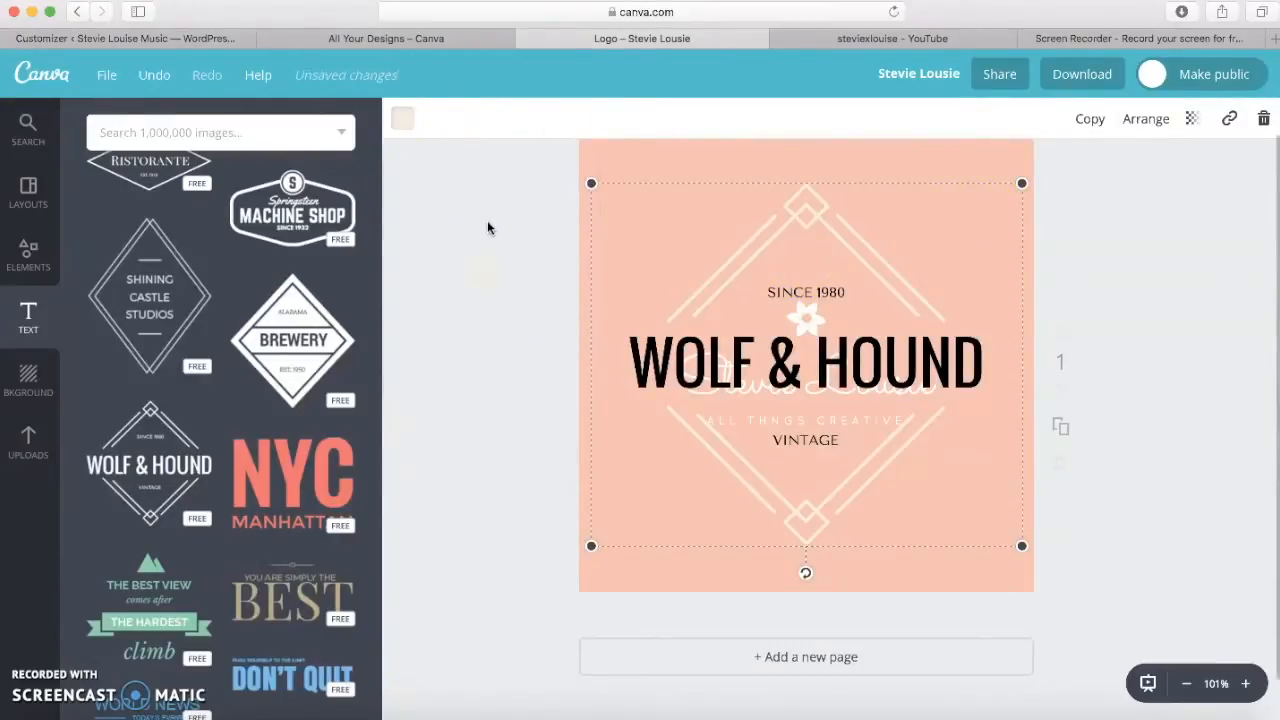
click(488, 218)
Step: Change the "WOLF & HOUND" text to the cream document colour
double_click(752, 356)
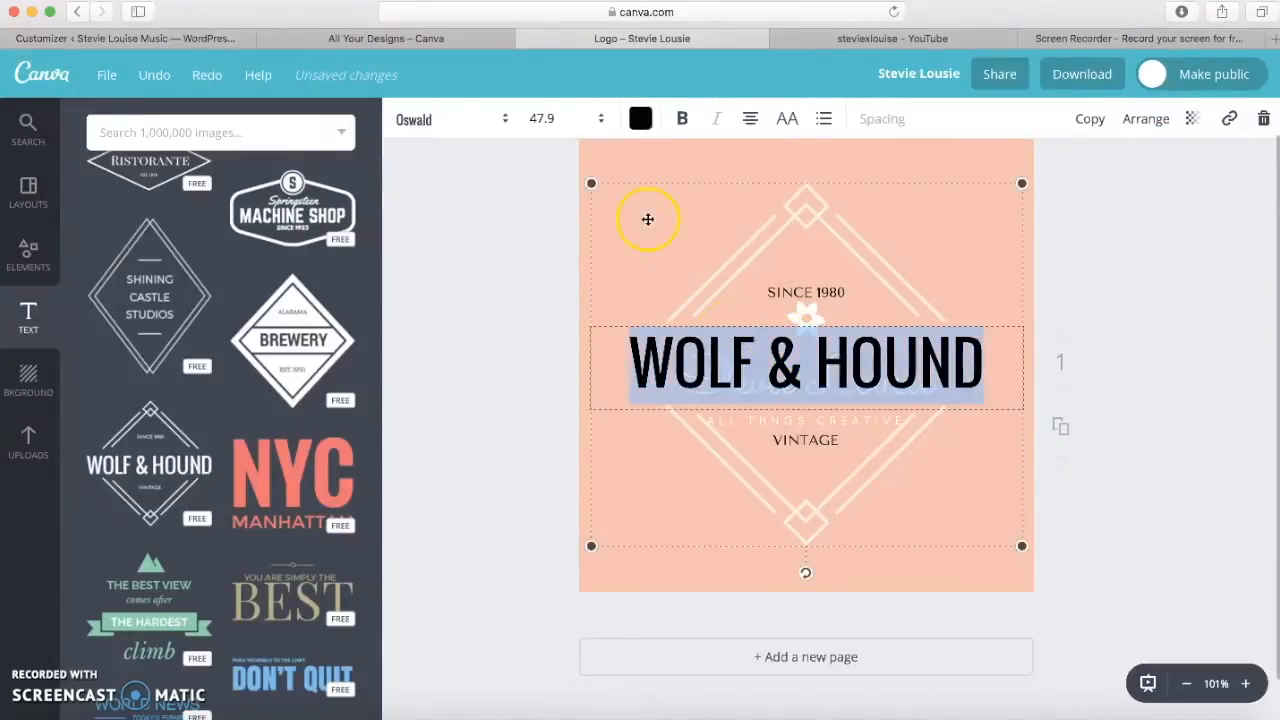
click(640, 118)
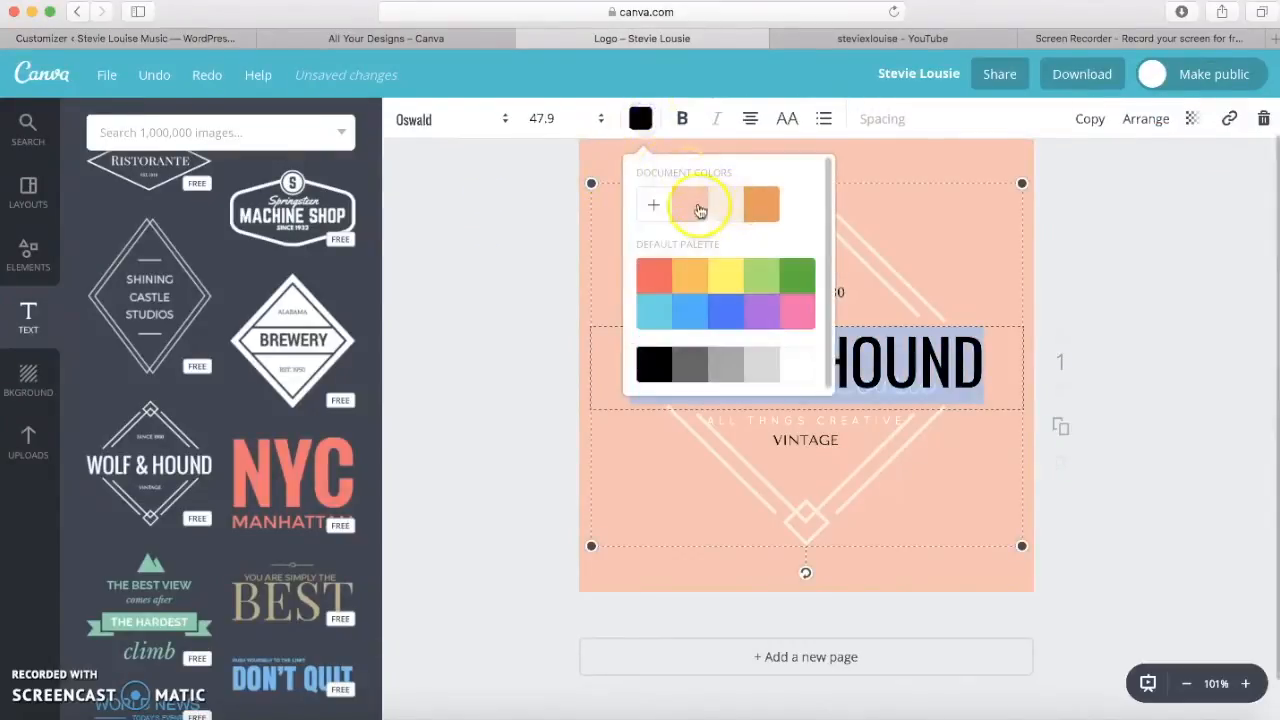
click(733, 203)
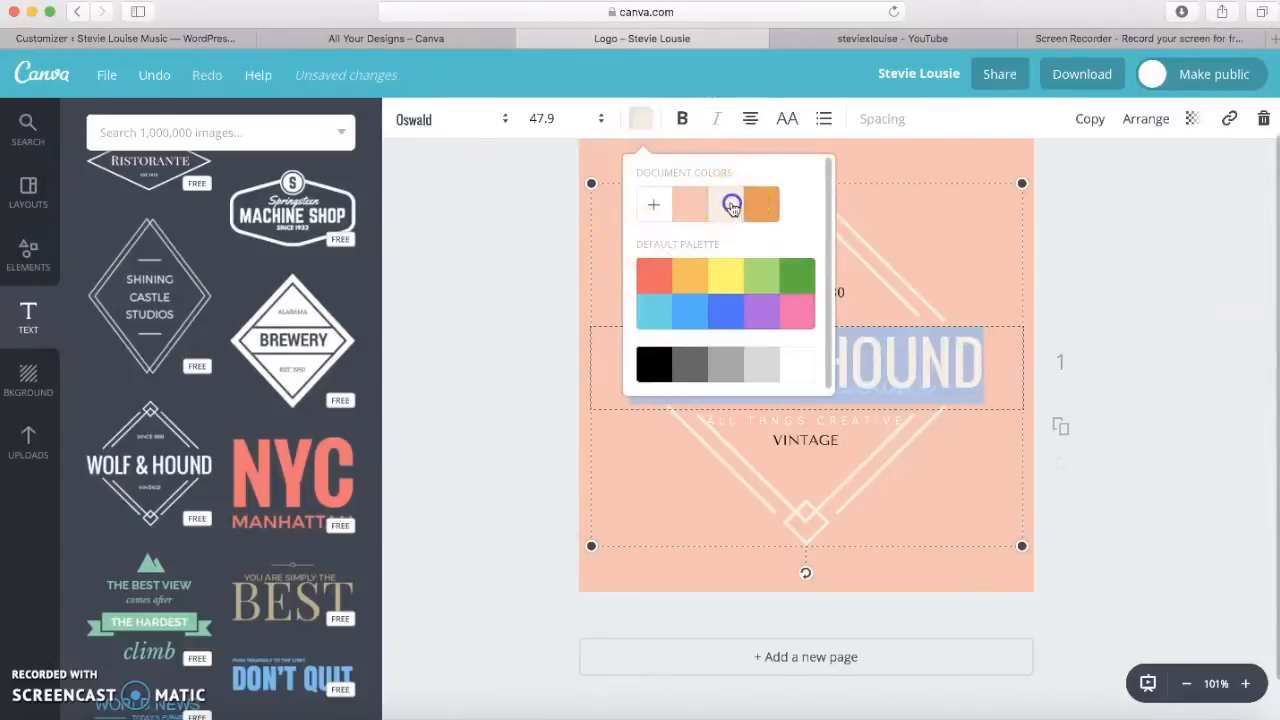
Step: Clear the "WOLF & HOUND" and "SINCE 1980" texts from the diamond frame design
click(523, 291)
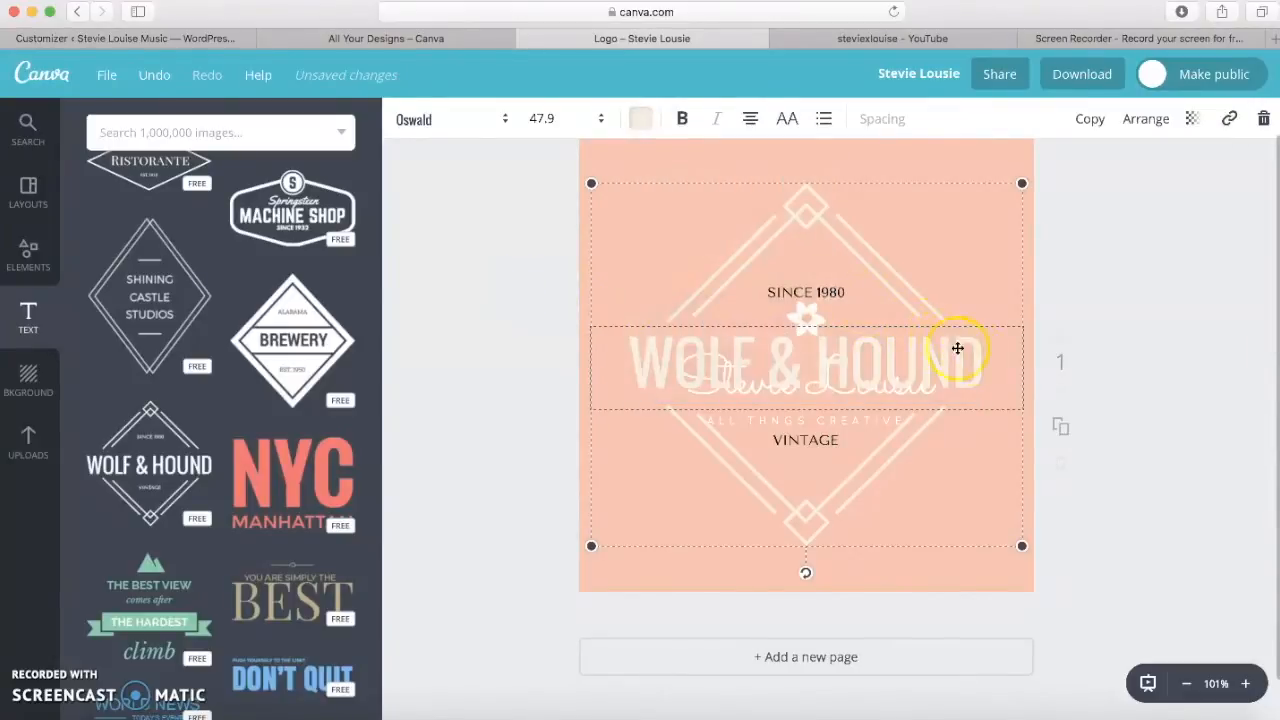
double_click(988, 357)
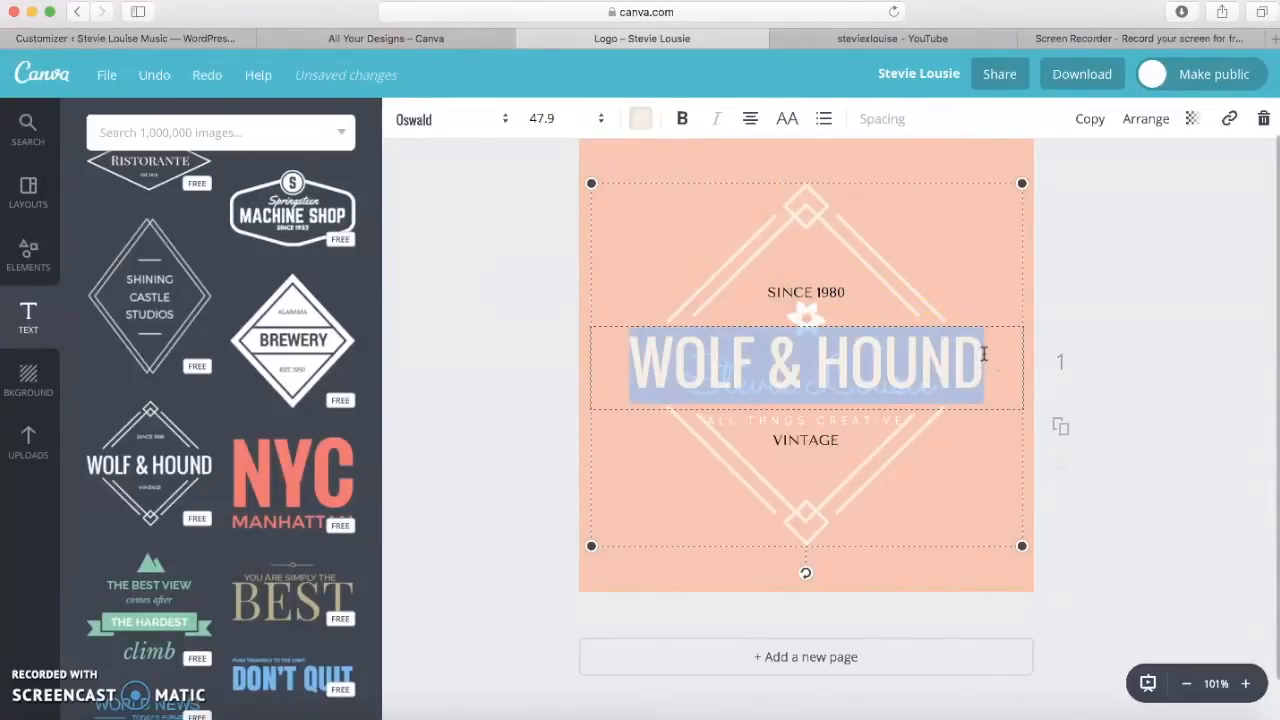
key(BackSpace)
click(1214, 277)
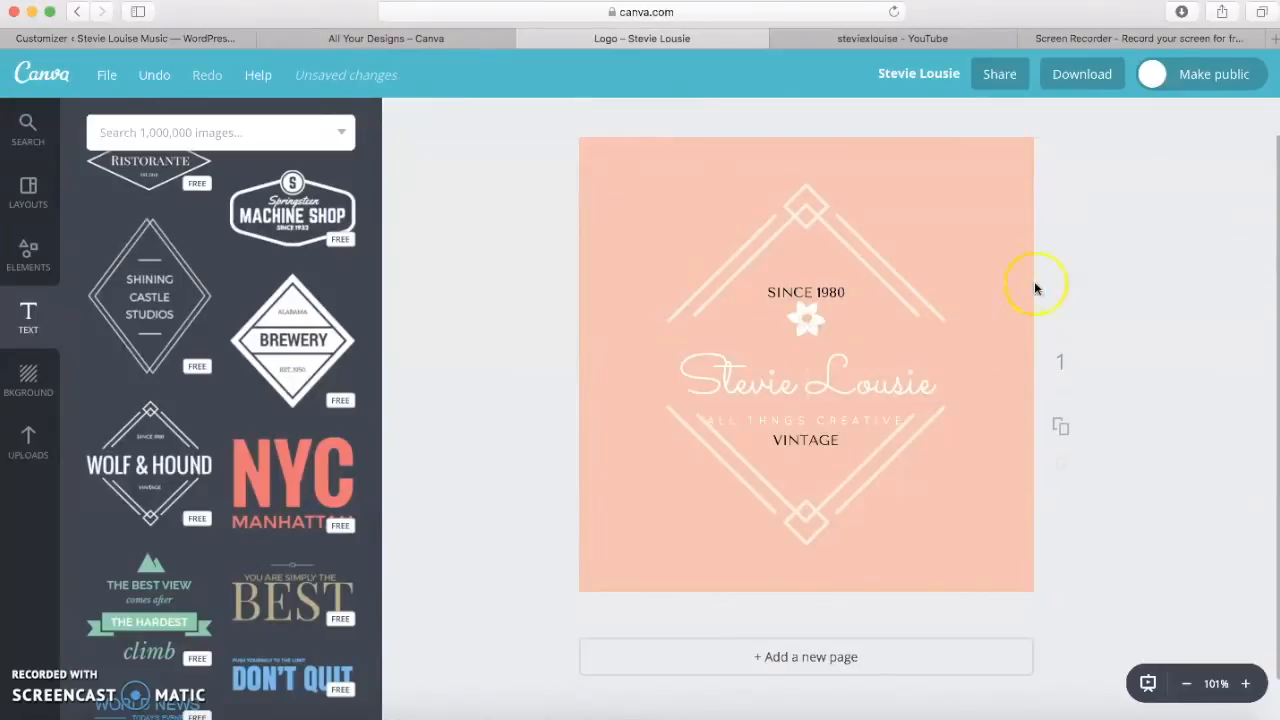
click(831, 291)
double_click(836, 291)
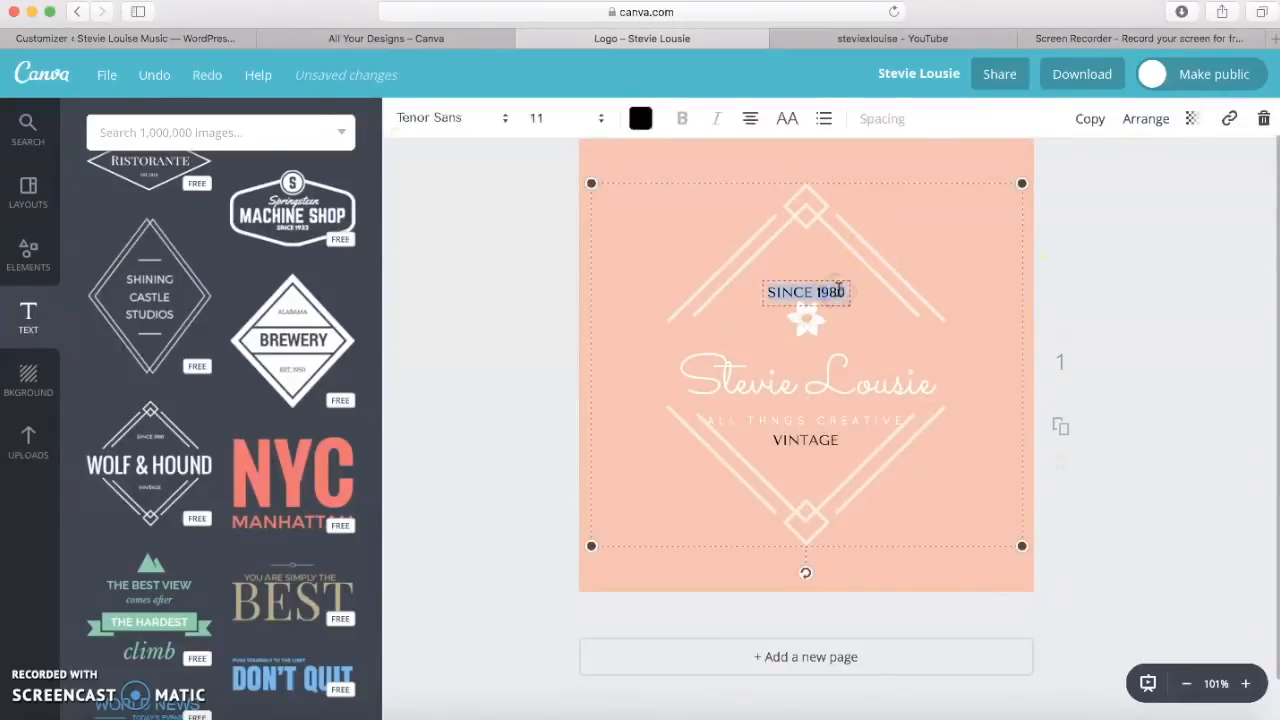
key(BackSpace)
click(1102, 307)
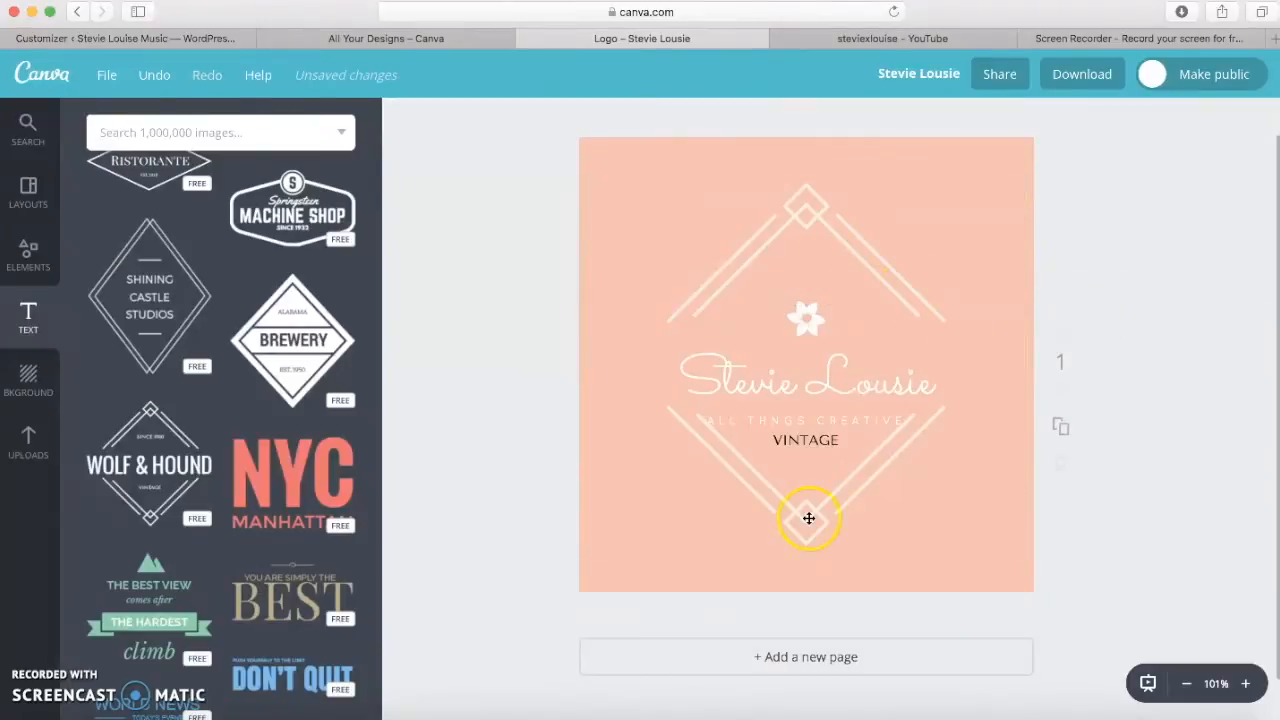
click(824, 440)
key(BackSpace)
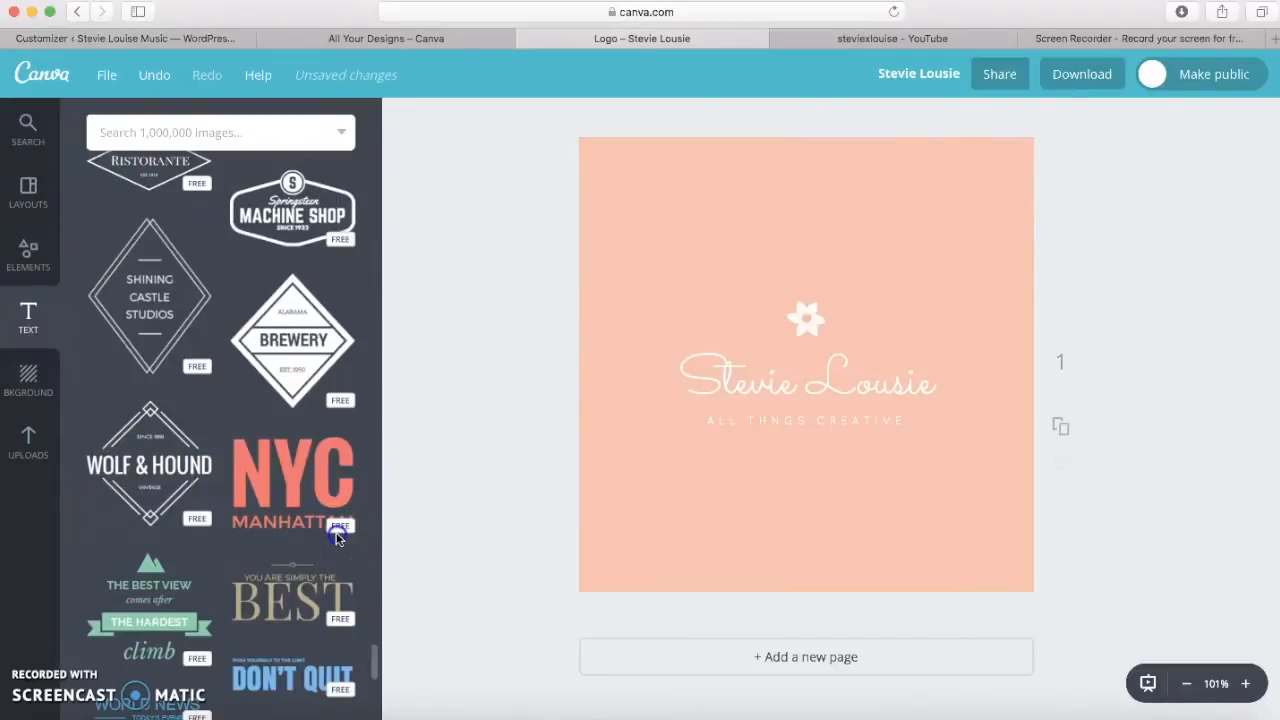
key(super+z)
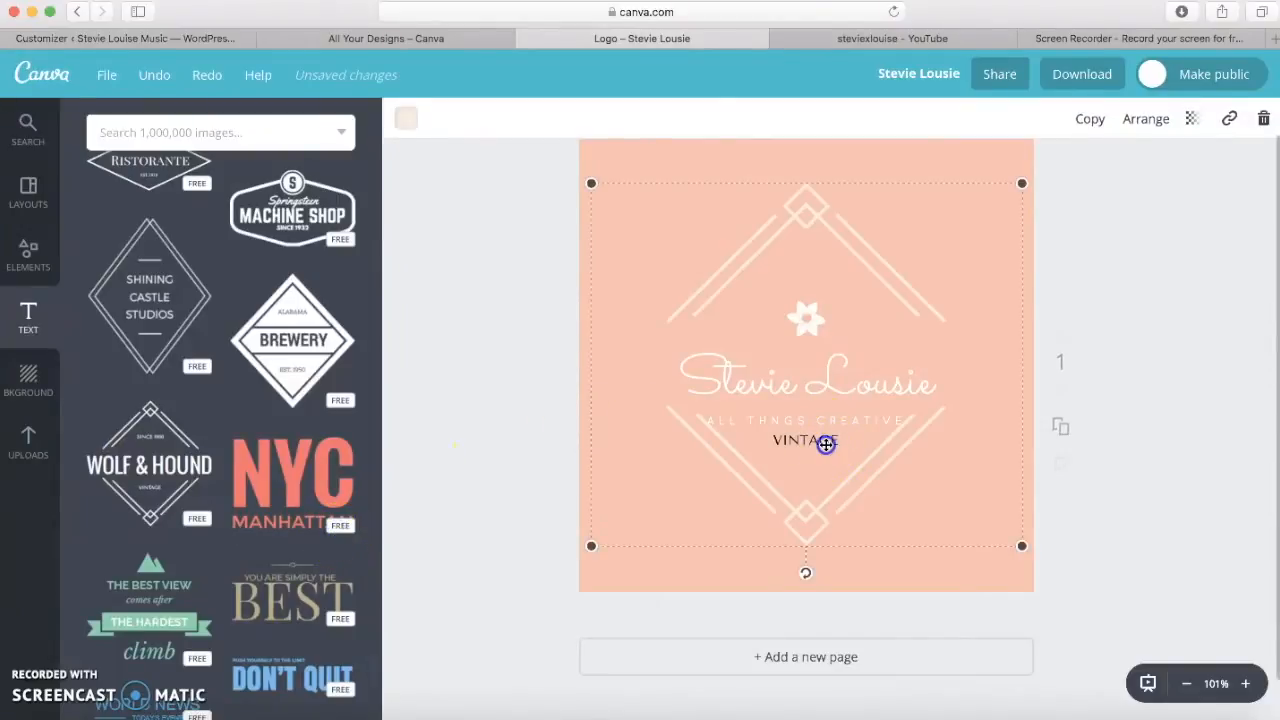
Step: Clear the "VINTAGE" text from the diamond frame design and deselect it
double_click(825, 441)
key(BackSpace)
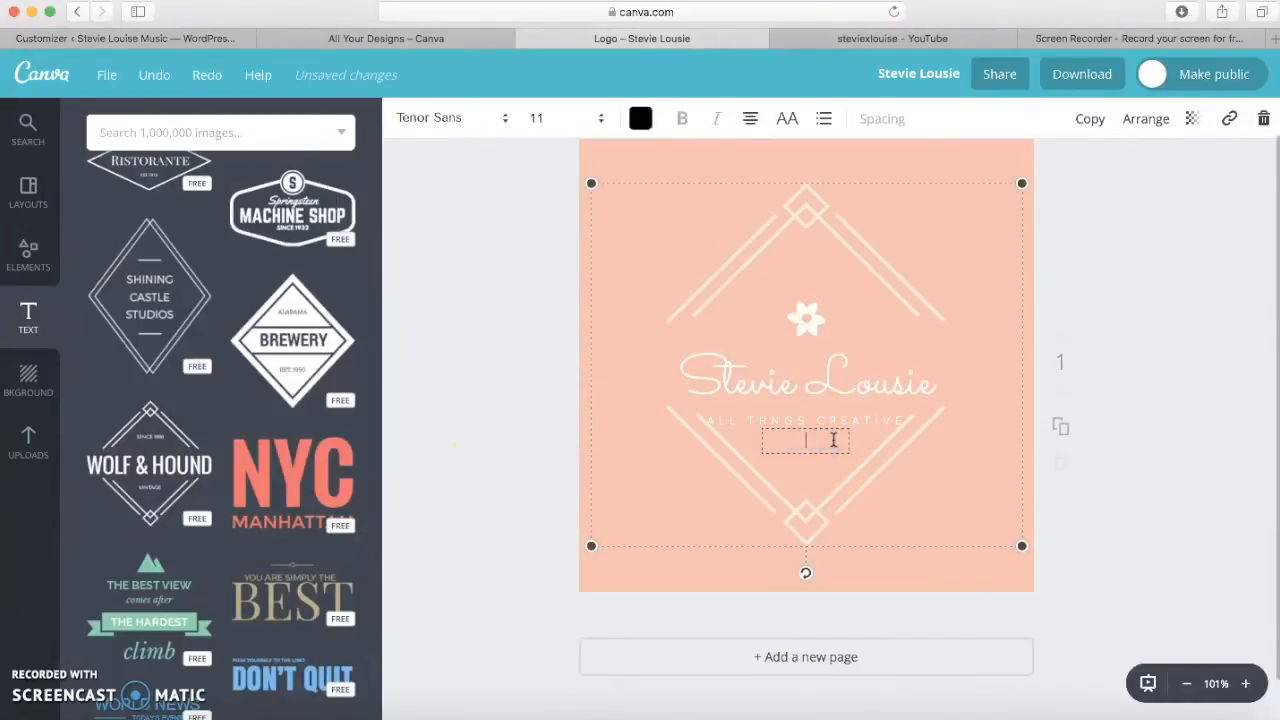
click(1176, 259)
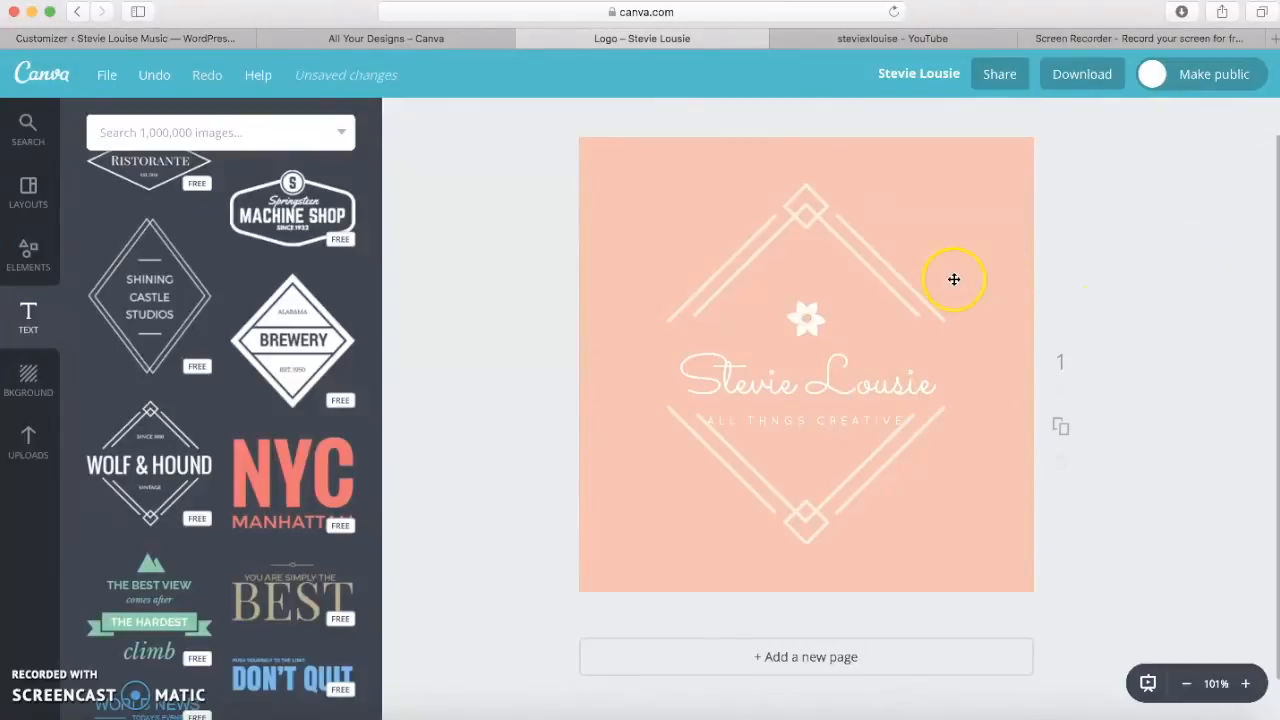
Step: Move the diamond frame slightly down so it surrounds the logo name and tagline, centred horizontally on the page
click(807, 205)
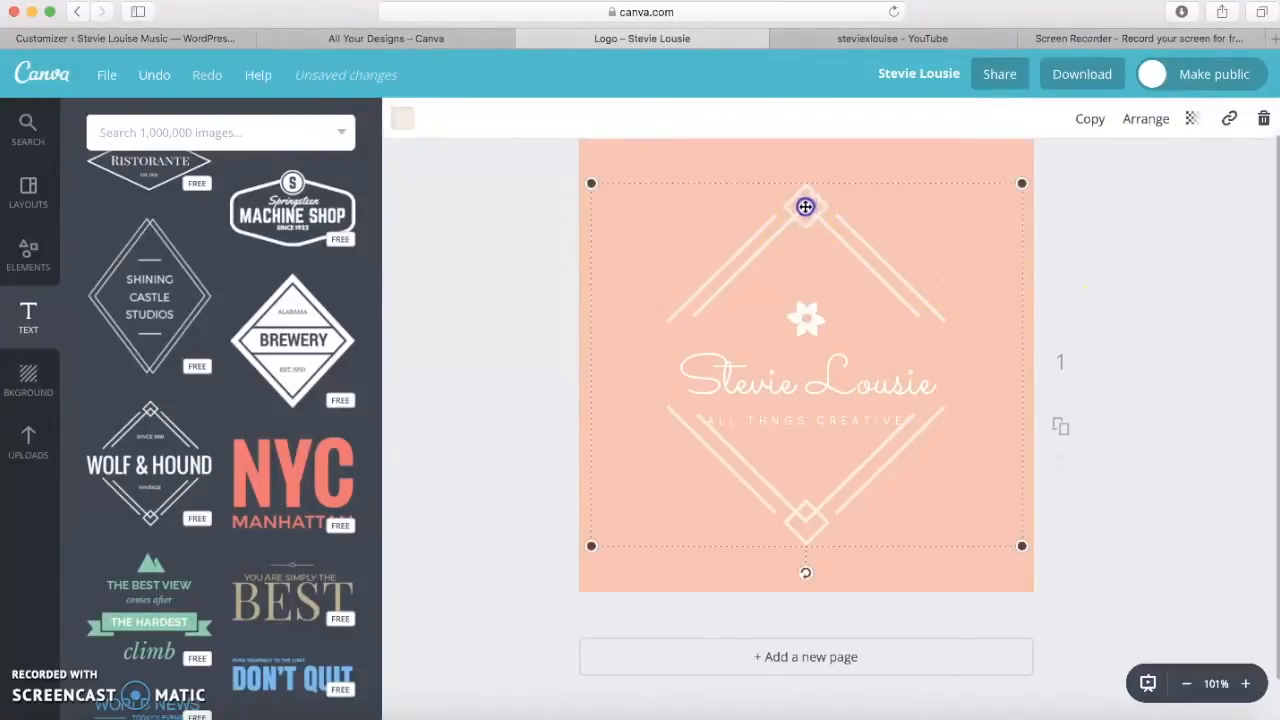
drag(805, 207, 797, 227)
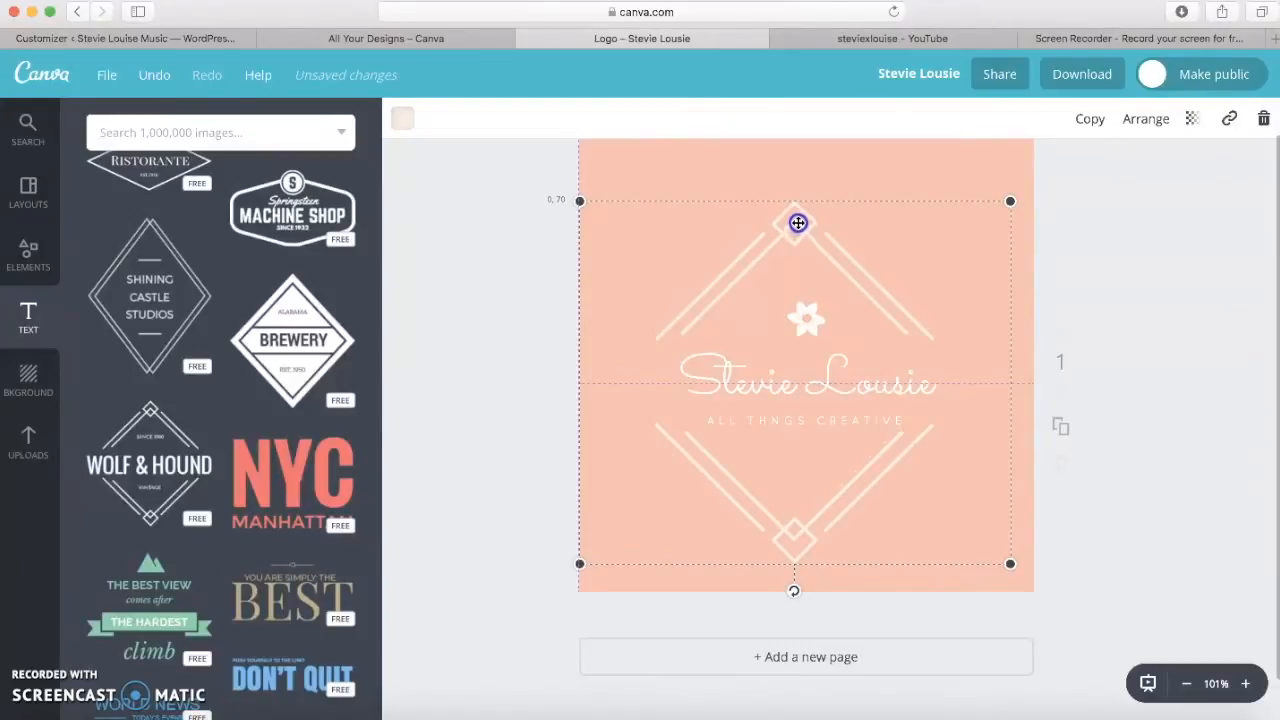
mouse_move(797, 222)
mouse_down()
mouse_move(803, 209)
mouse_move(803, 225)
mouse_up()
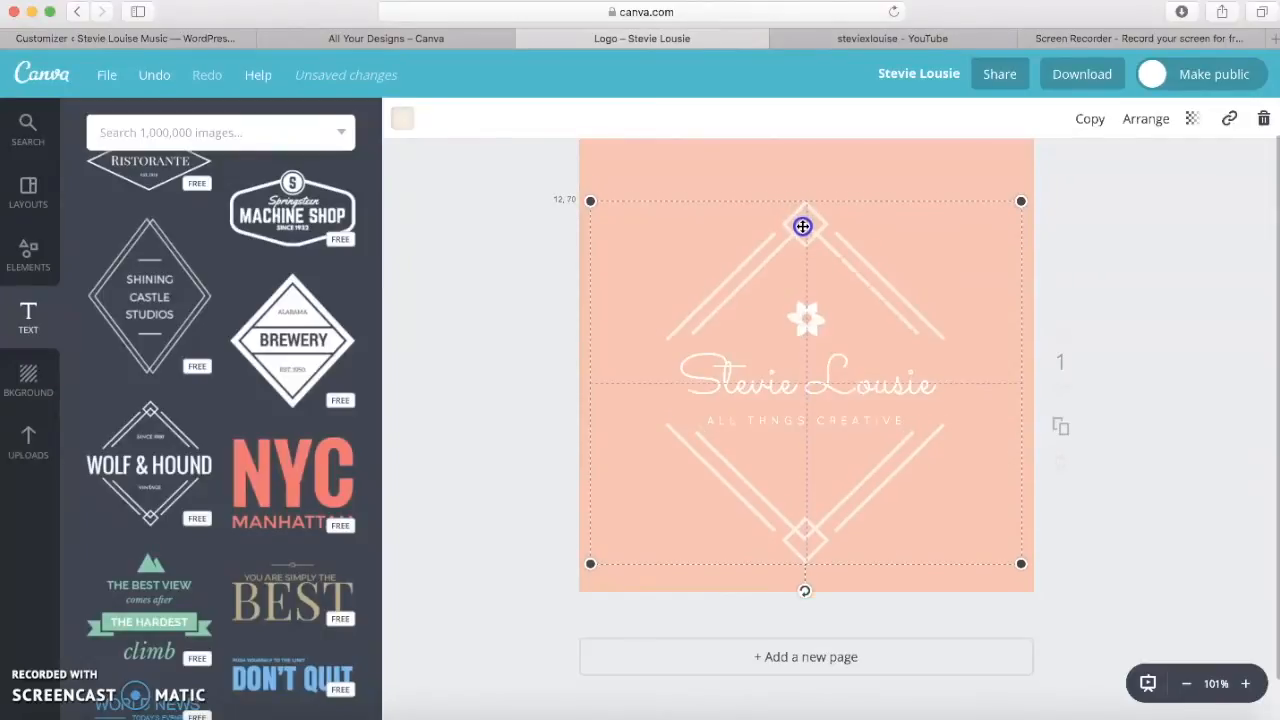
click(1204, 243)
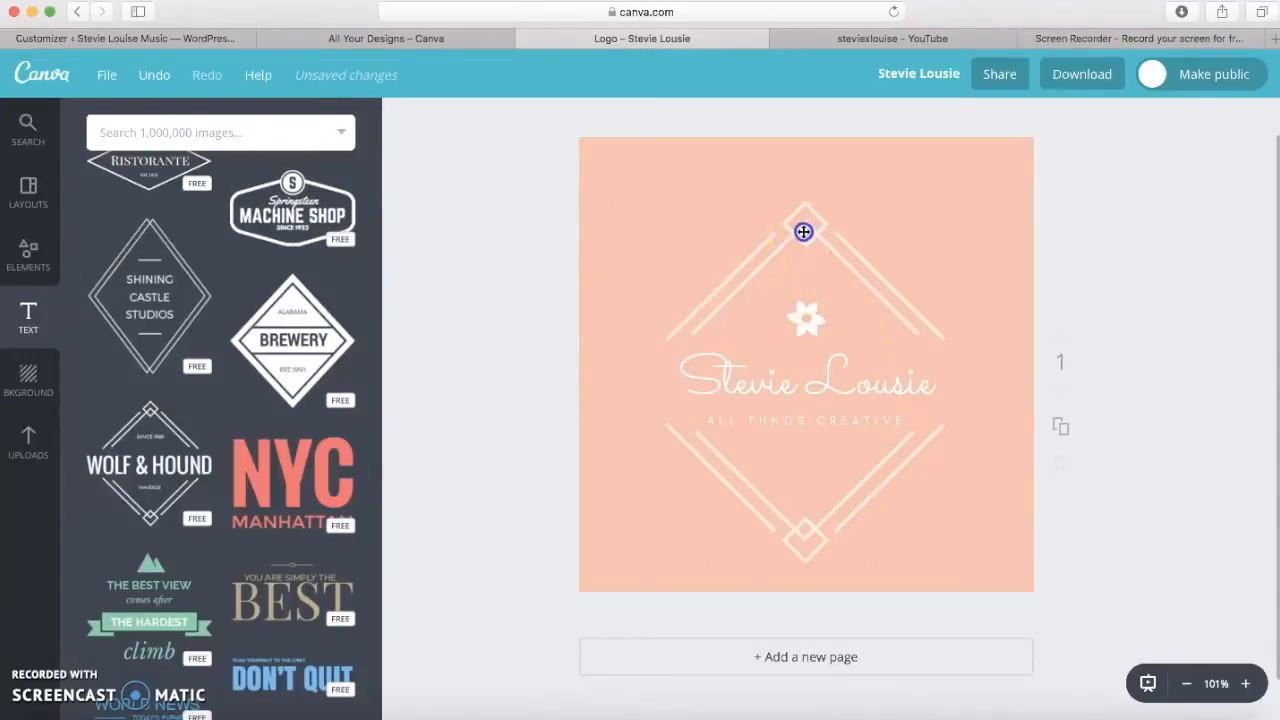
drag(810, 233, 805, 233)
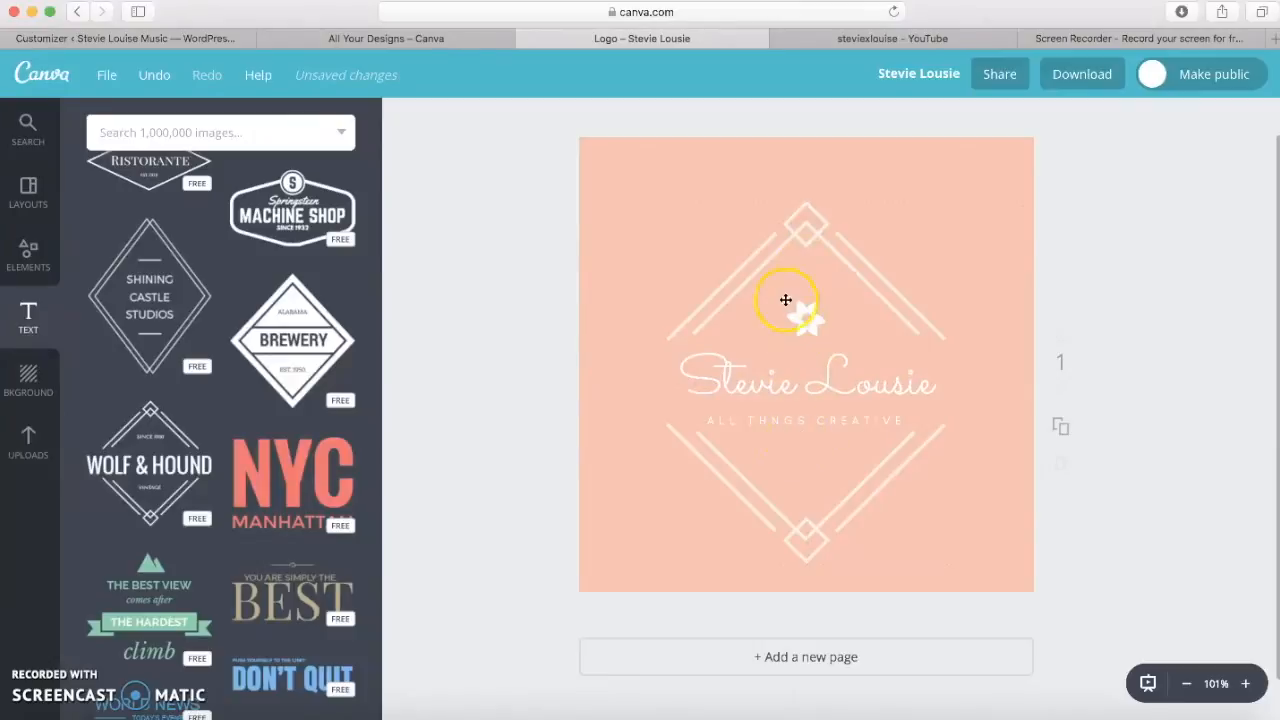
Step: Try to select the flower lying behind the diamond frame
click(810, 320)
click(808, 335)
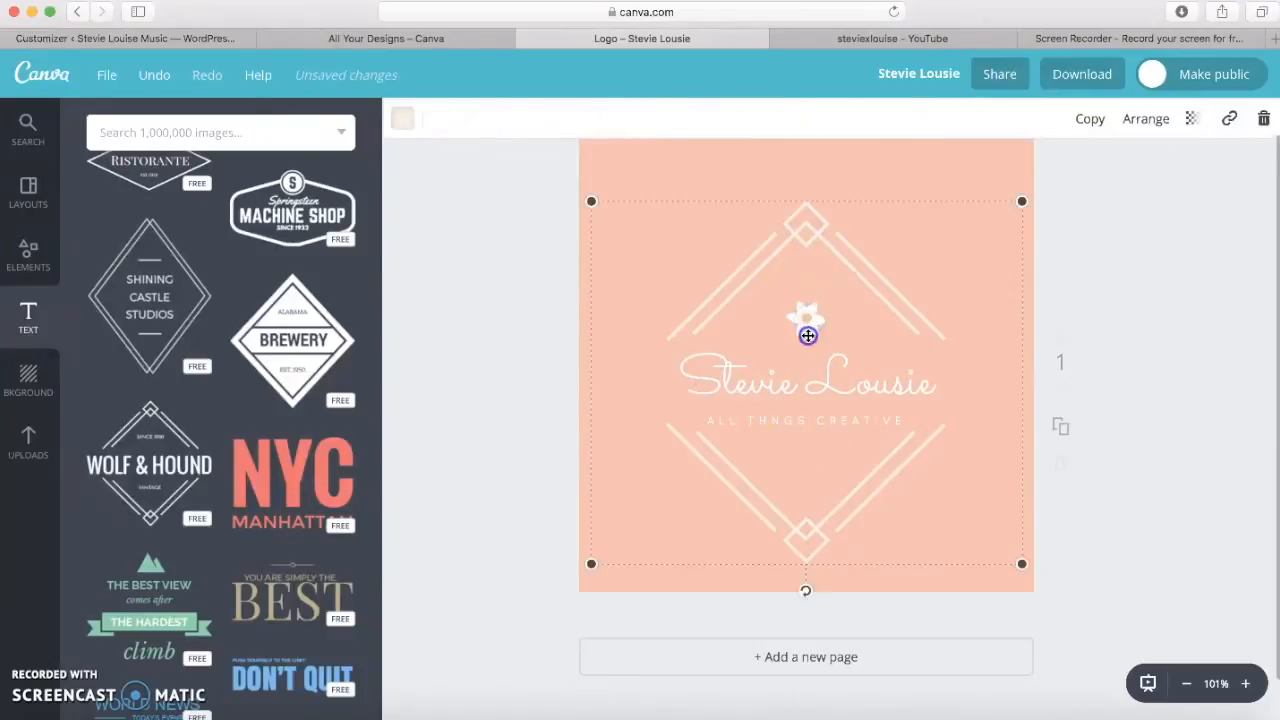
click(809, 317)
click(799, 304)
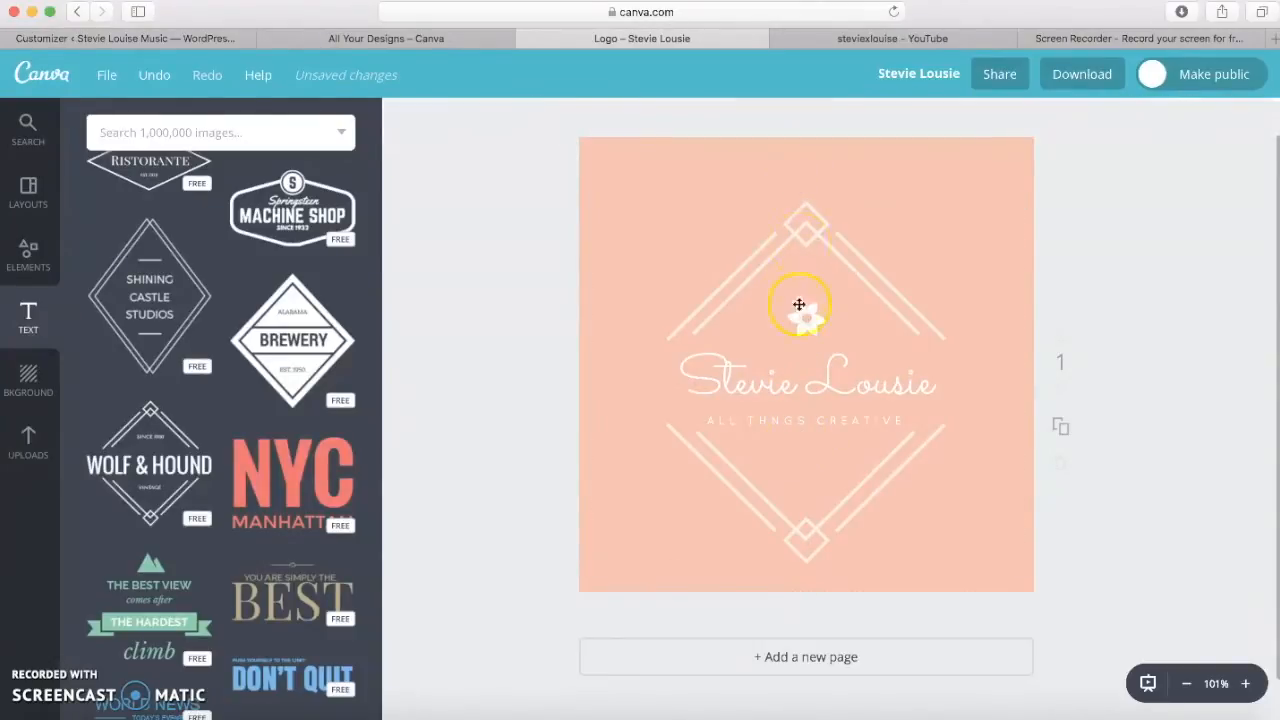
click(805, 328)
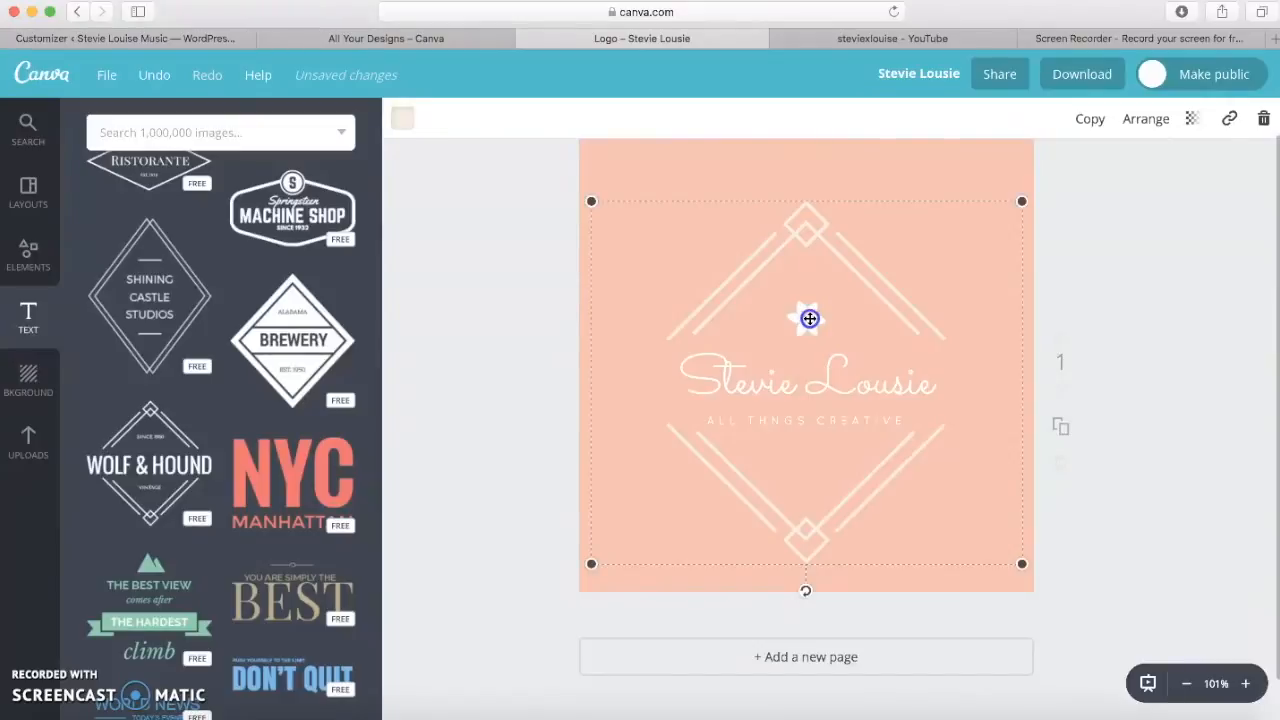
click(809, 318)
click(808, 331)
Step: Move the diamond frame out of the way, nudge the flower above the name, and put the frame back around the logo
drag(721, 225, 640, 517)
click(809, 312)
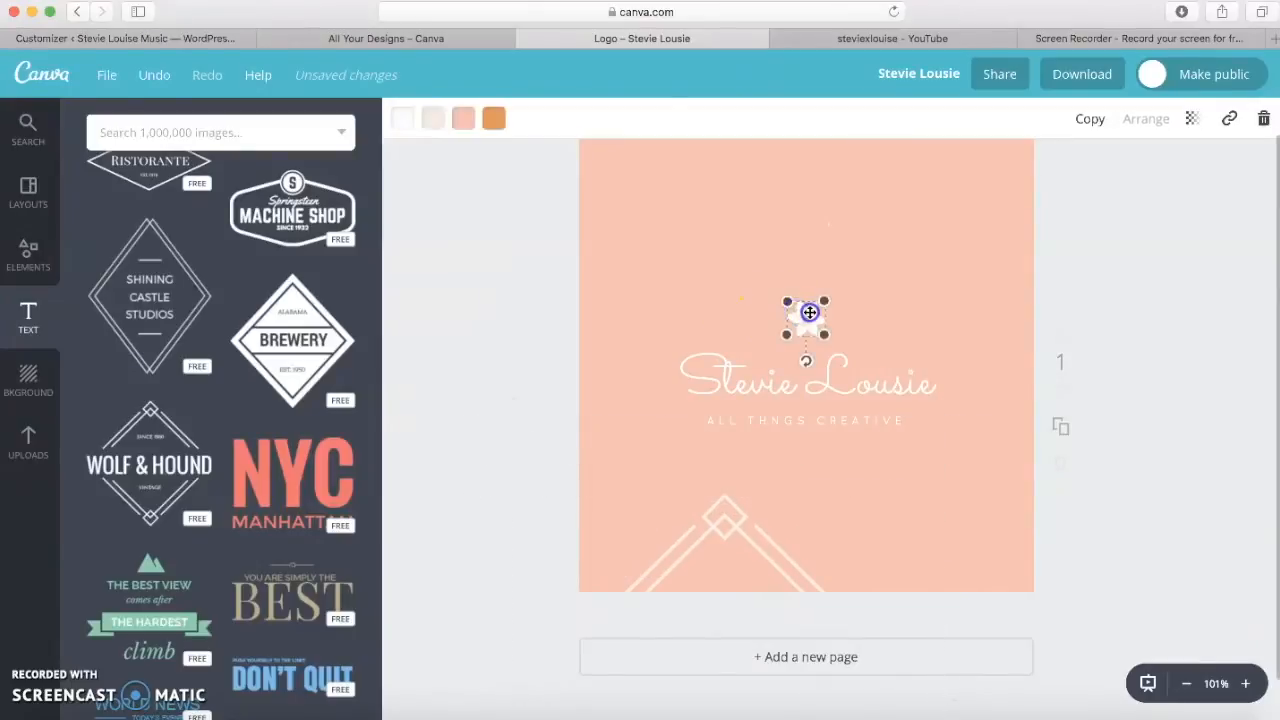
drag(805, 311, 804, 310)
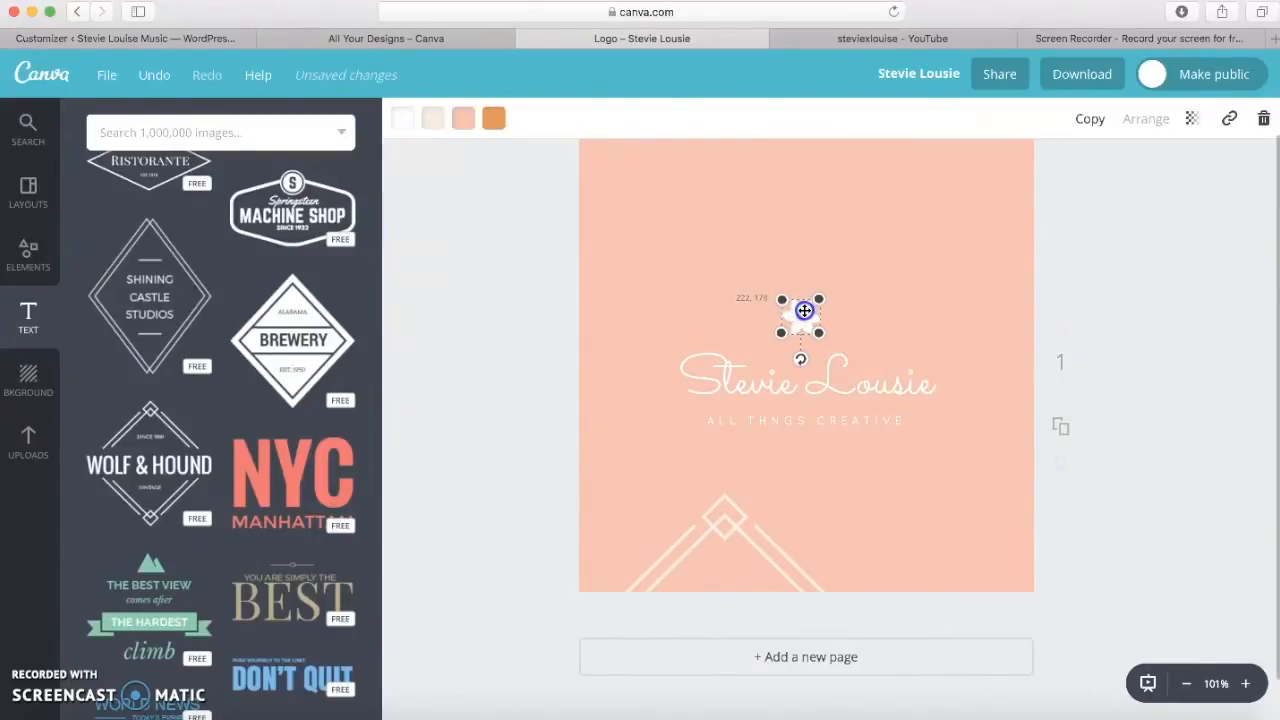
drag(751, 543, 826, 253)
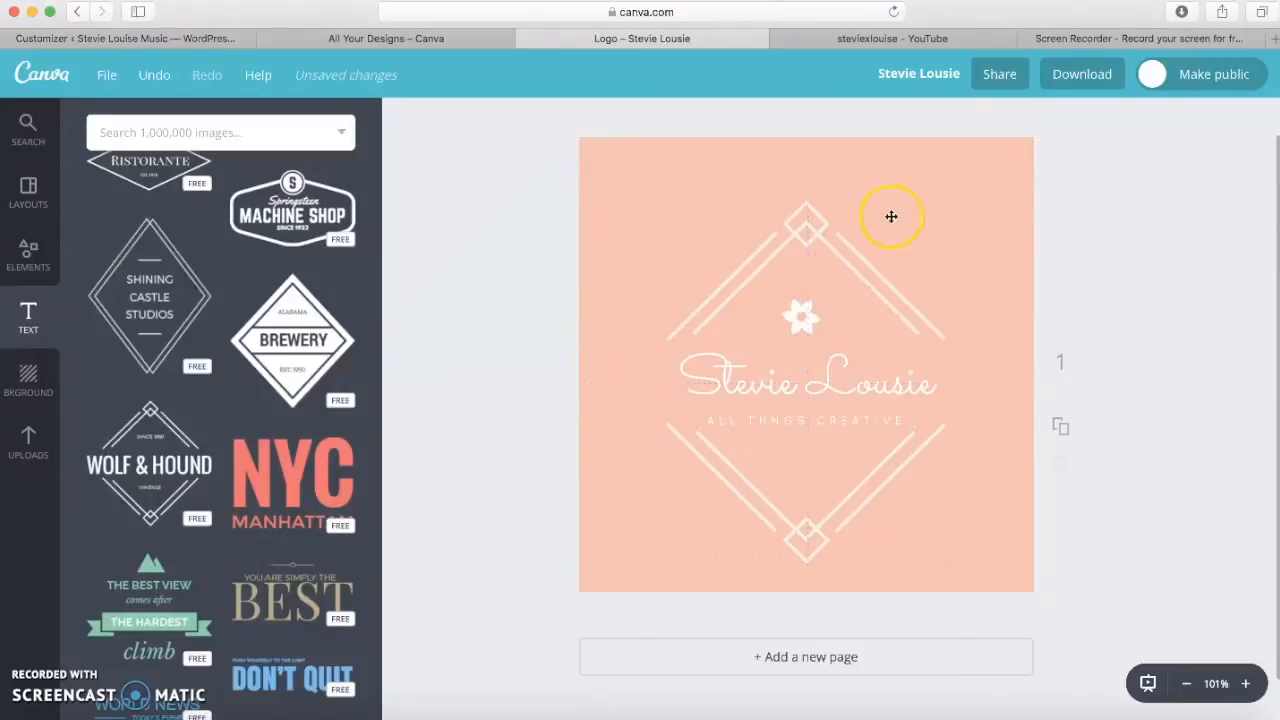
Step: Move the diamond frame aside, place the flower centred just above the name, and recentre the frame around the logo
drag(806, 311, 786, 570)
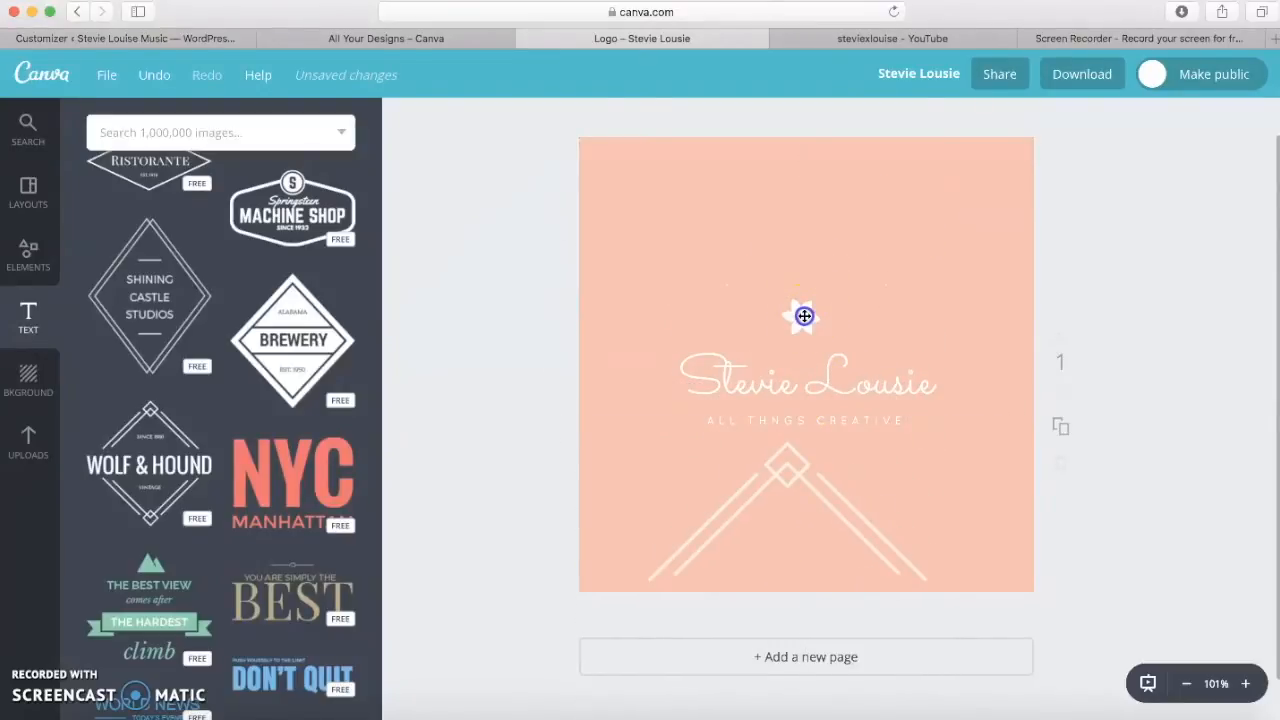
drag(807, 318, 807, 324)
drag(787, 476, 810, 246)
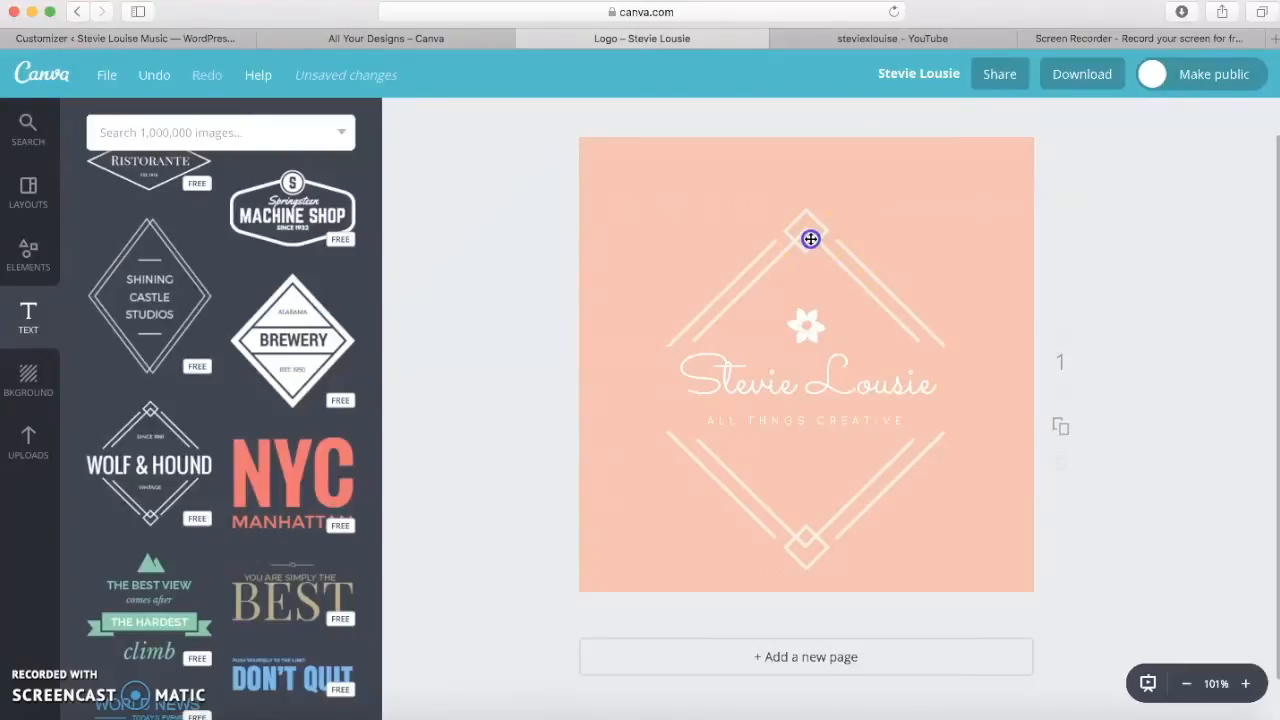
drag(810, 239, 810, 233)
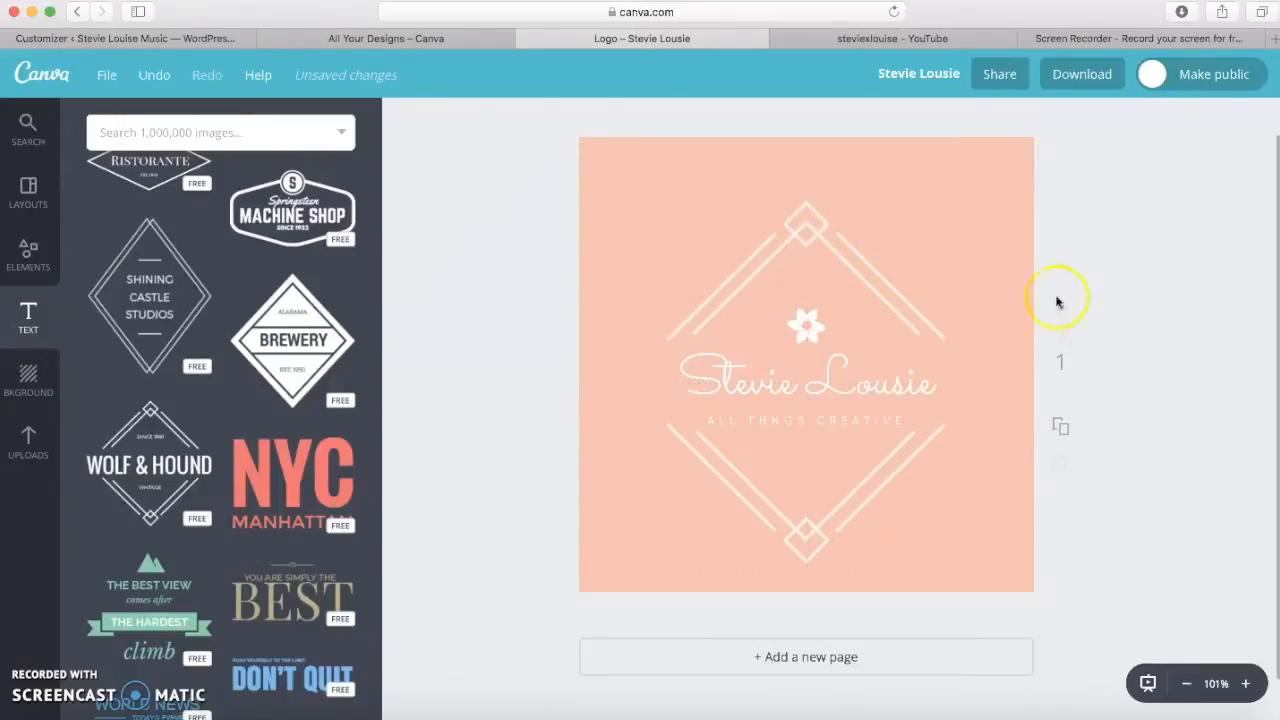
Step: Download the finished logo as a PNG (Recommended) file
click(1079, 73)
click(1081, 166)
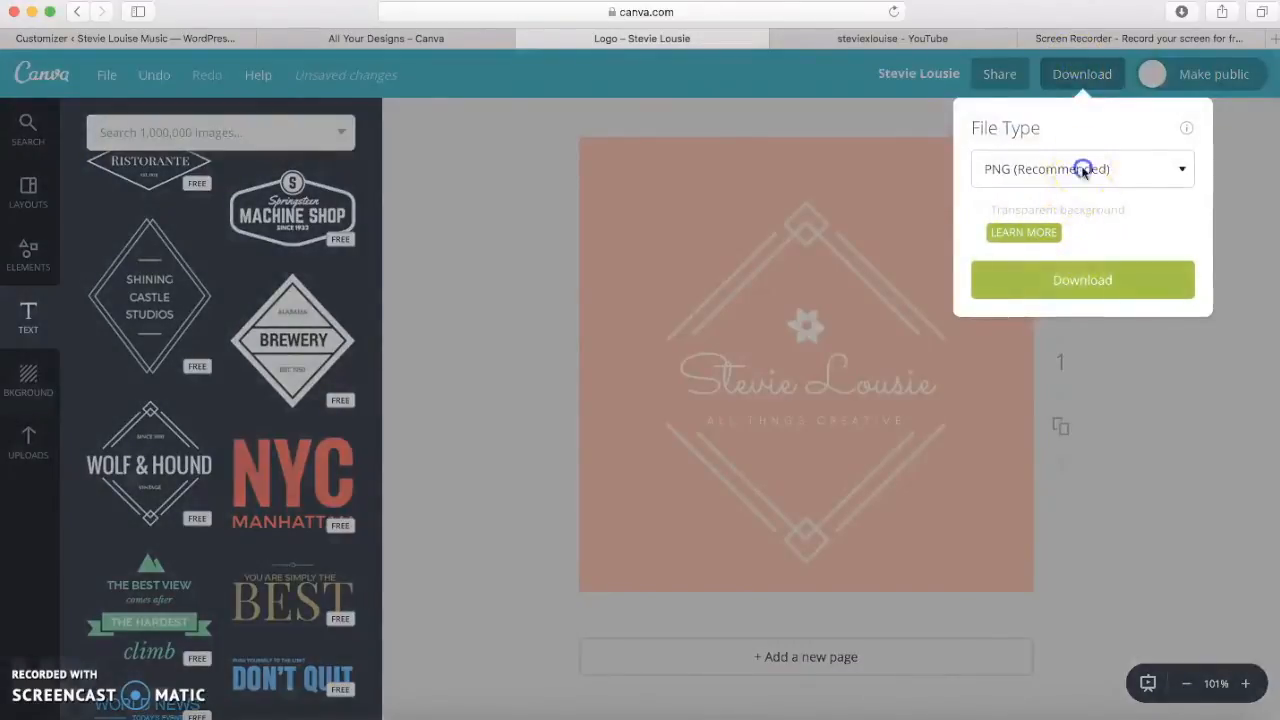
click(1085, 283)
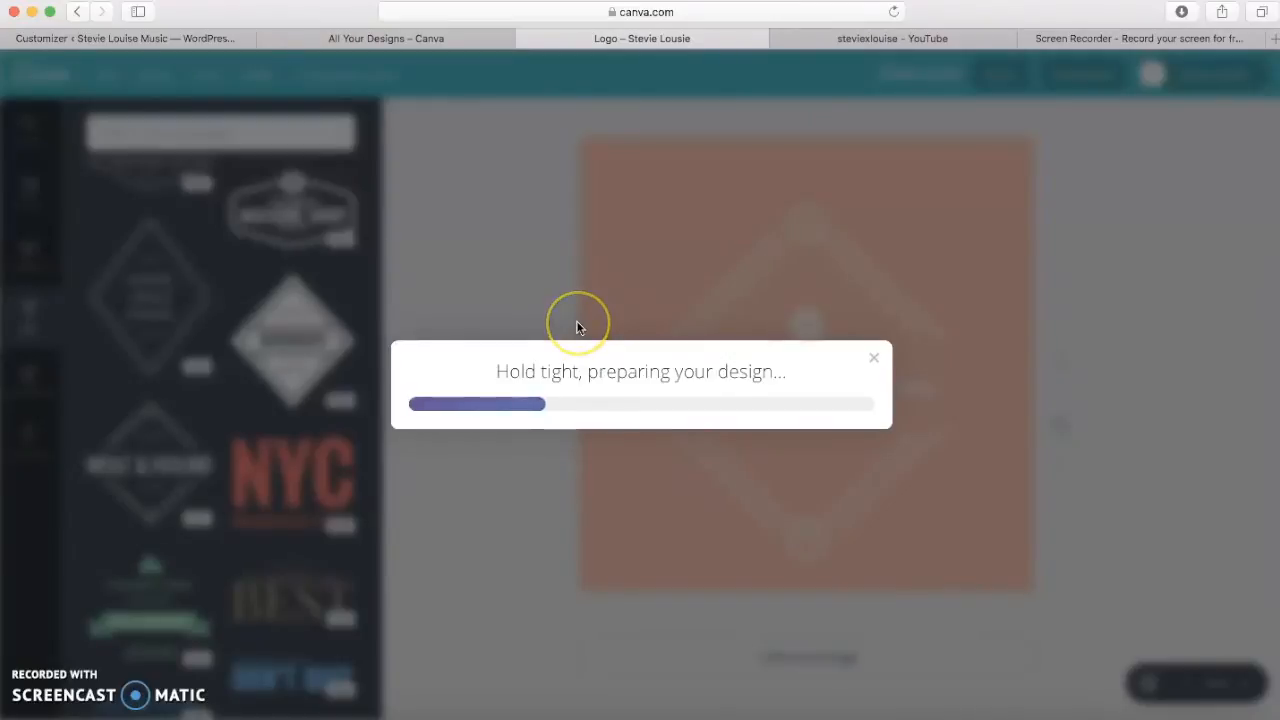
click(353, 465)
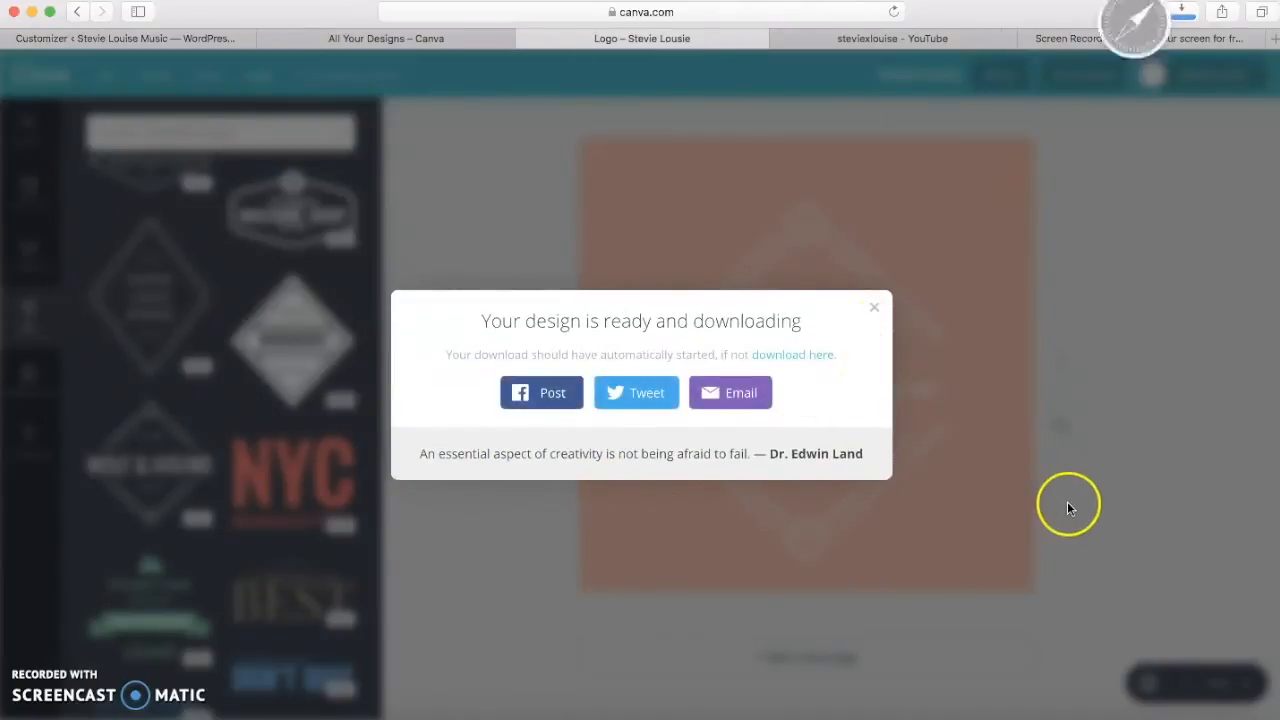
Step: Open the downloaded logo PNG to check it, then close the preview and the download message
click(1168, 712)
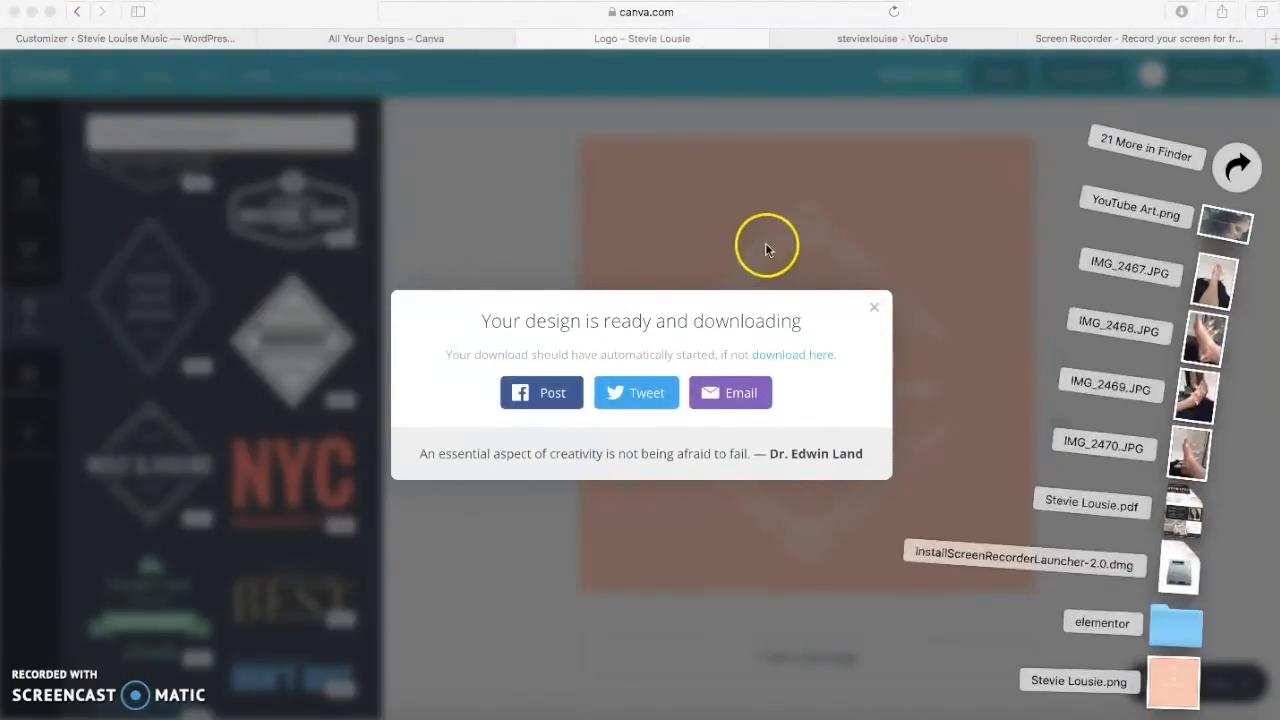
click(1176, 684)
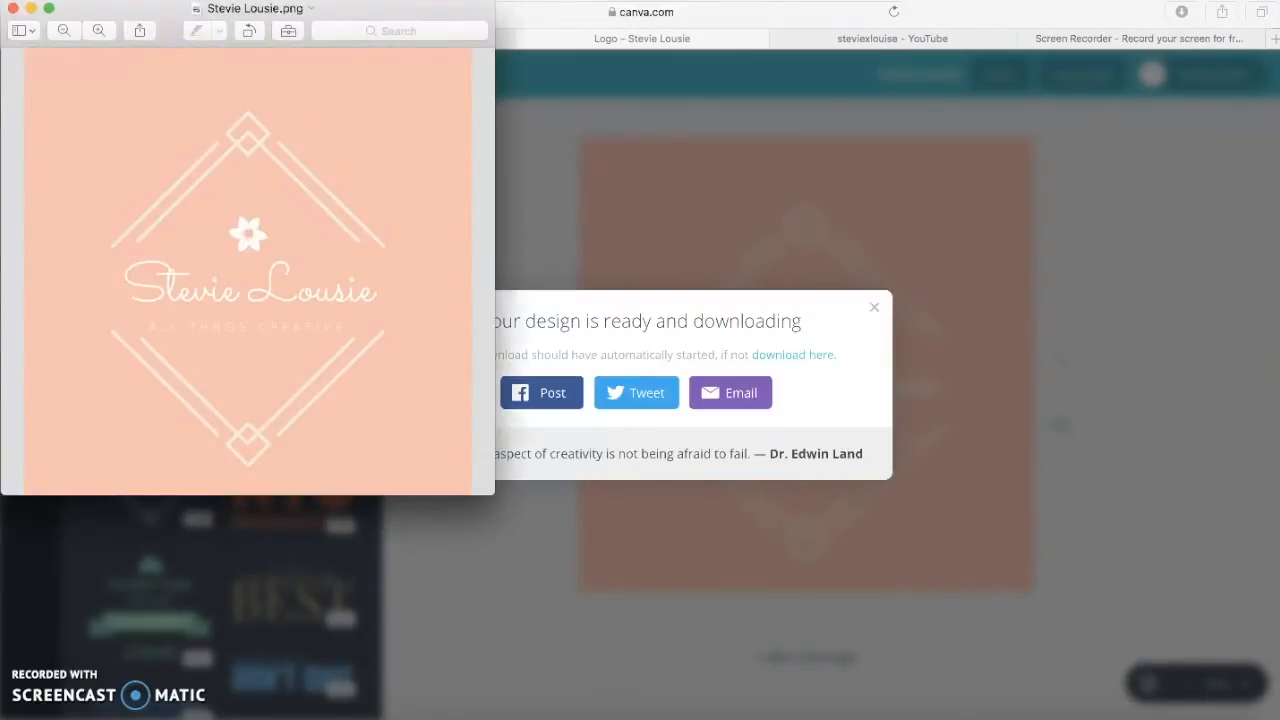
drag(155, 18, 196, 44)
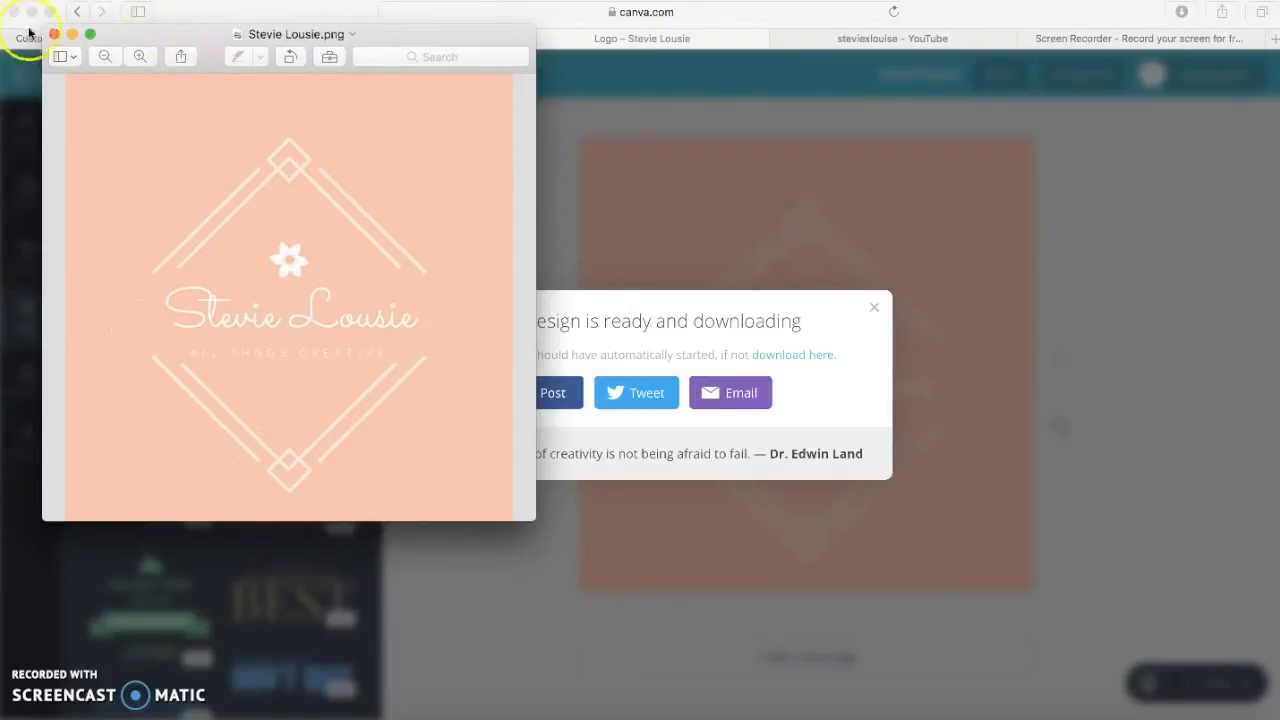
click(64, 34)
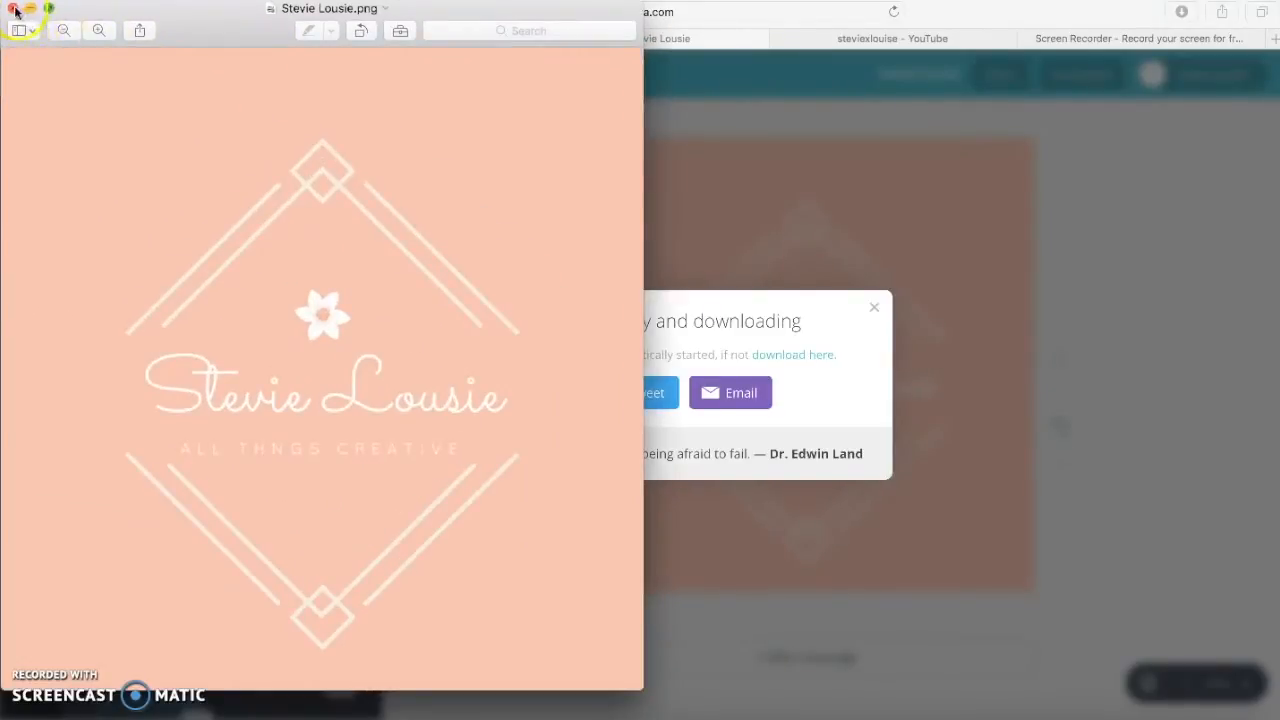
click(14, 9)
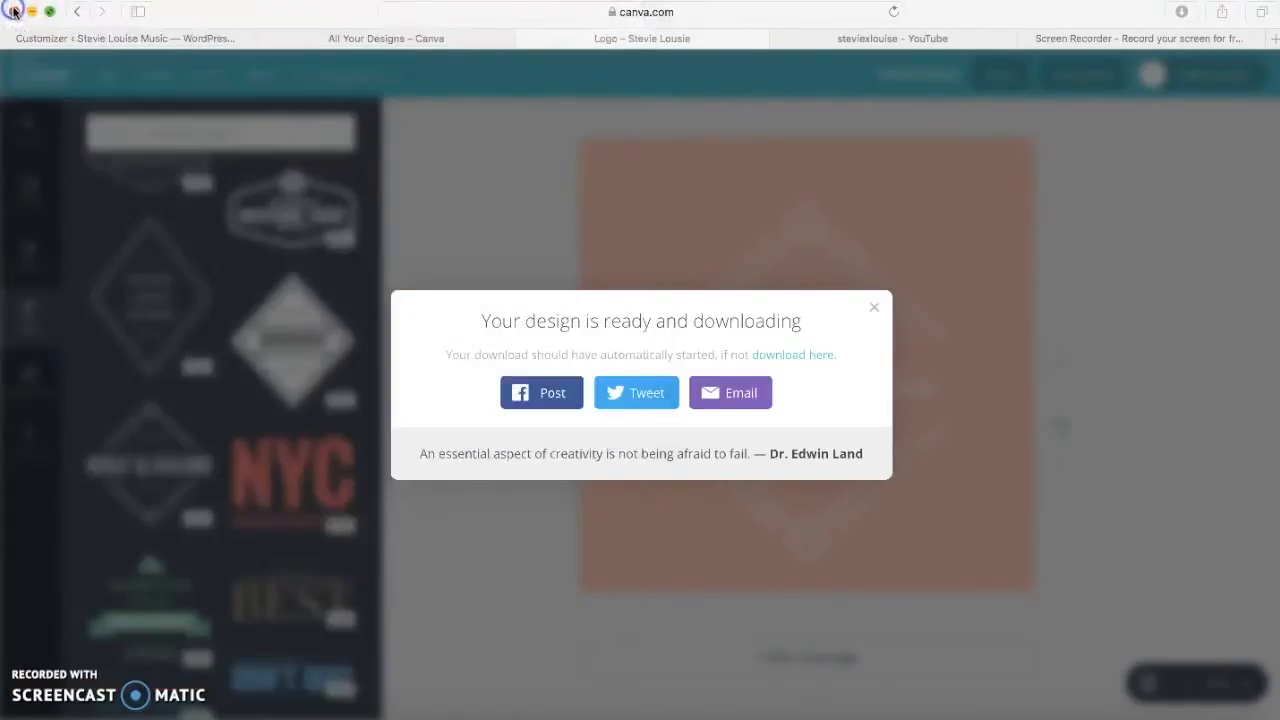
click(872, 309)
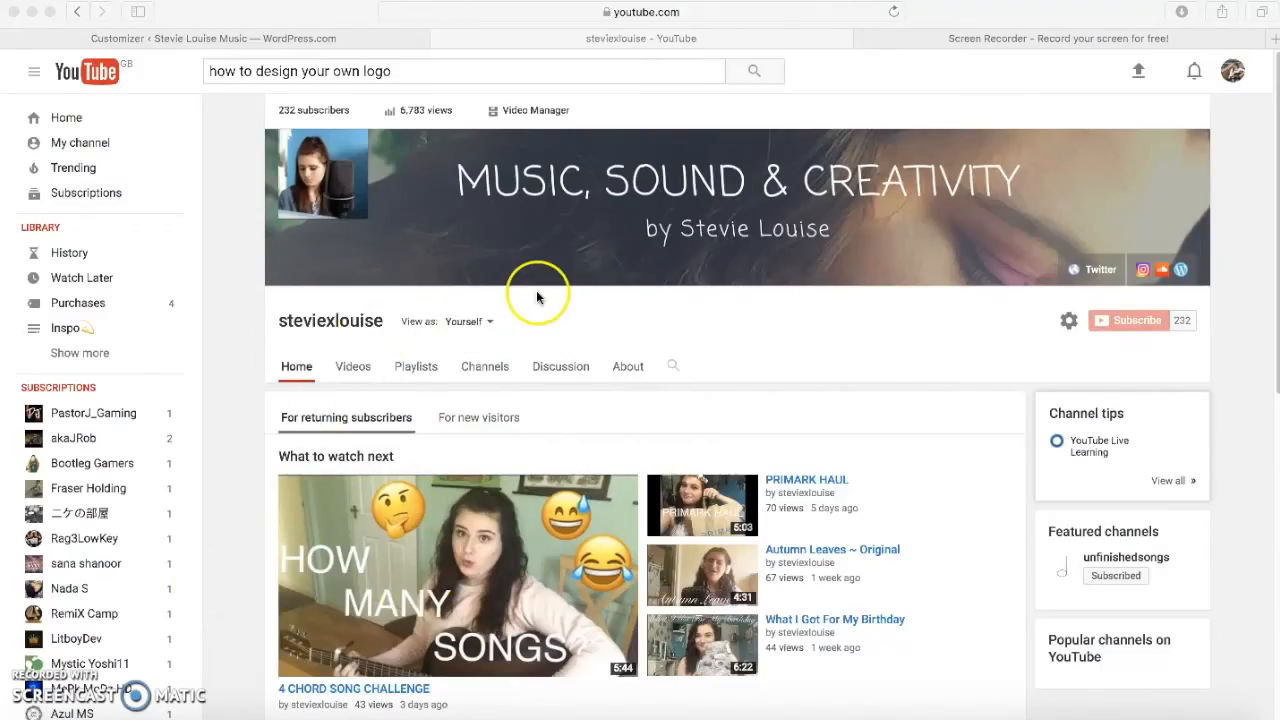
Step: Open the channel's Branding settings in Creator Studio
click(1235, 80)
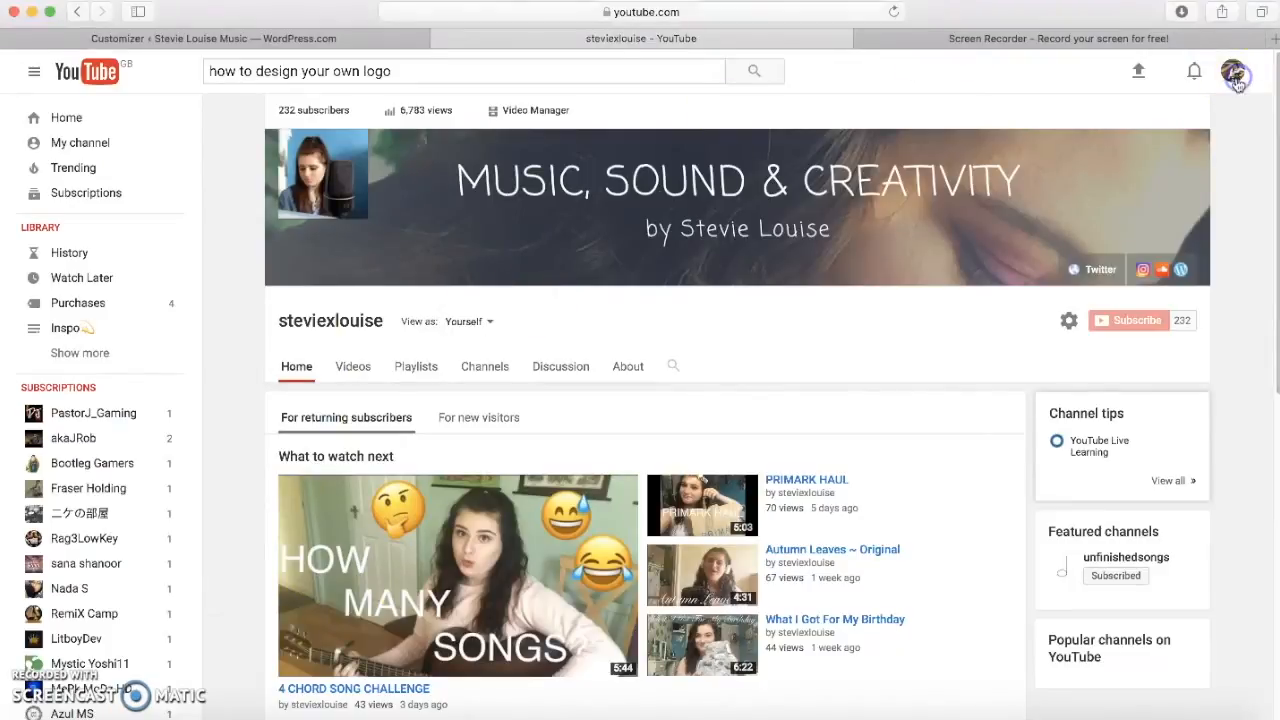
click(1235, 80)
click(1129, 186)
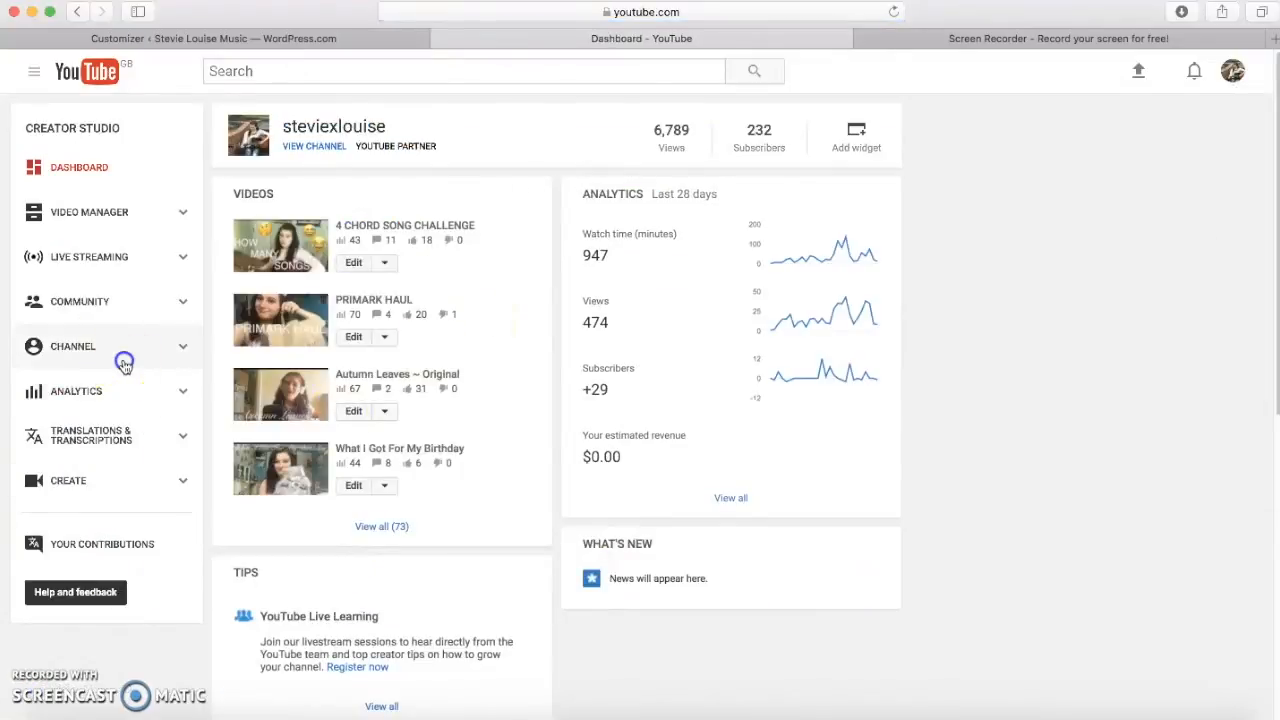
click(122, 352)
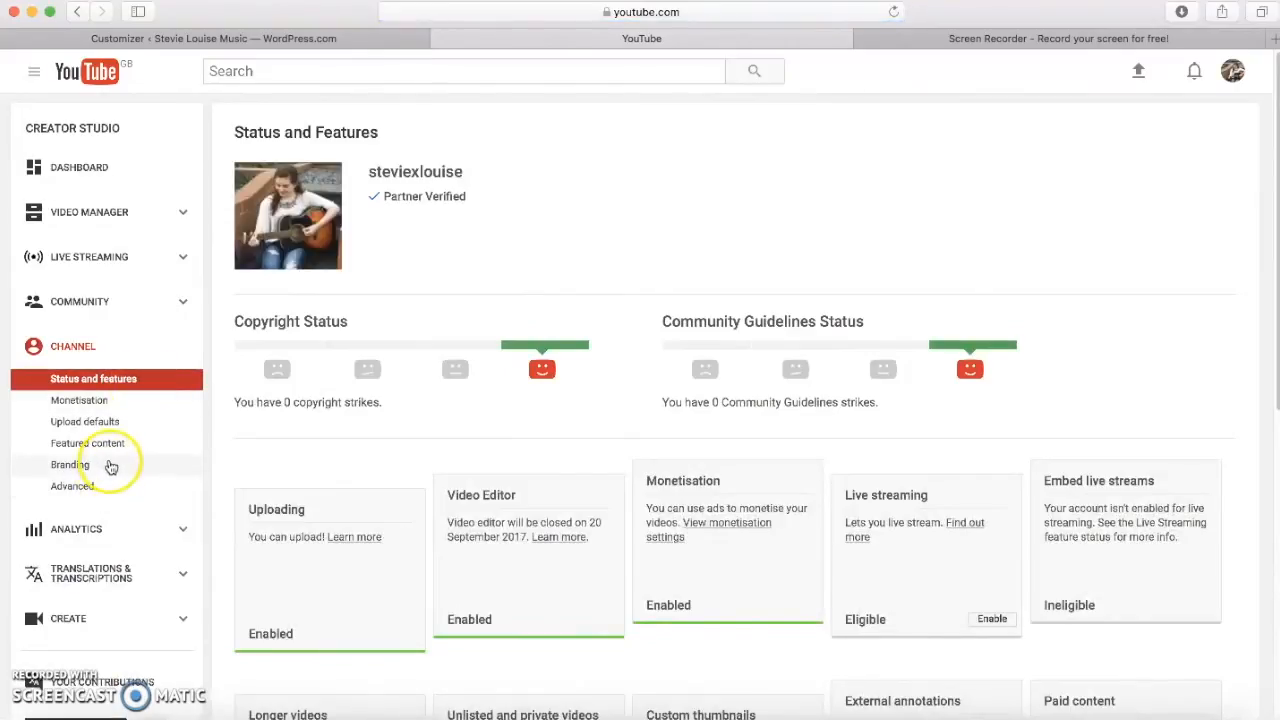
click(109, 465)
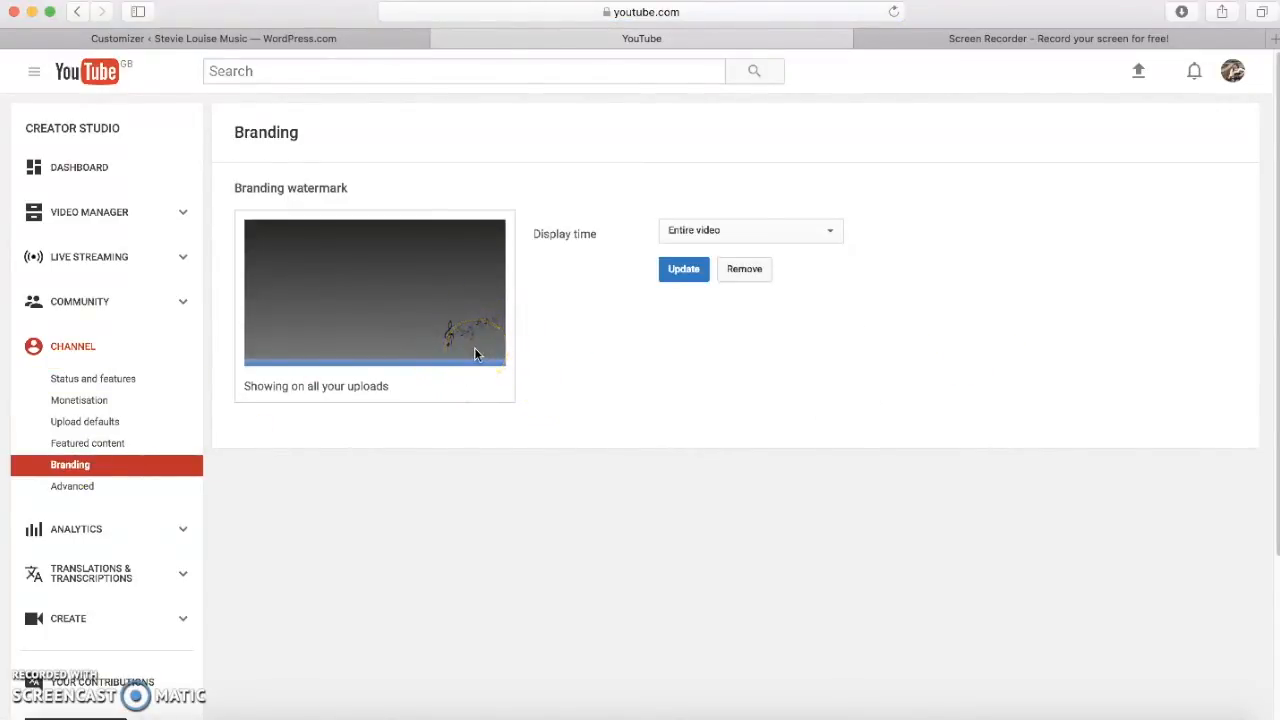
Step: Update the current branding watermark with its Entire video setting, and remove that watermark from the channel
click(686, 270)
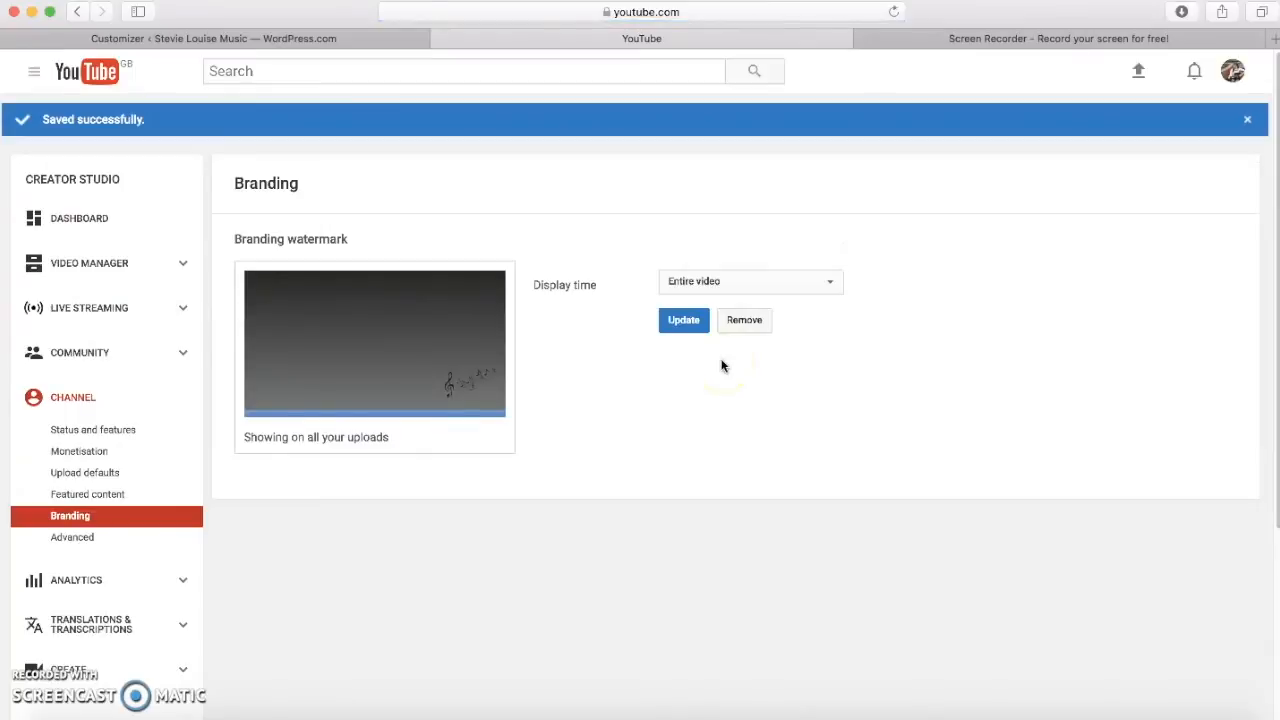
drag(459, 386, 440, 388)
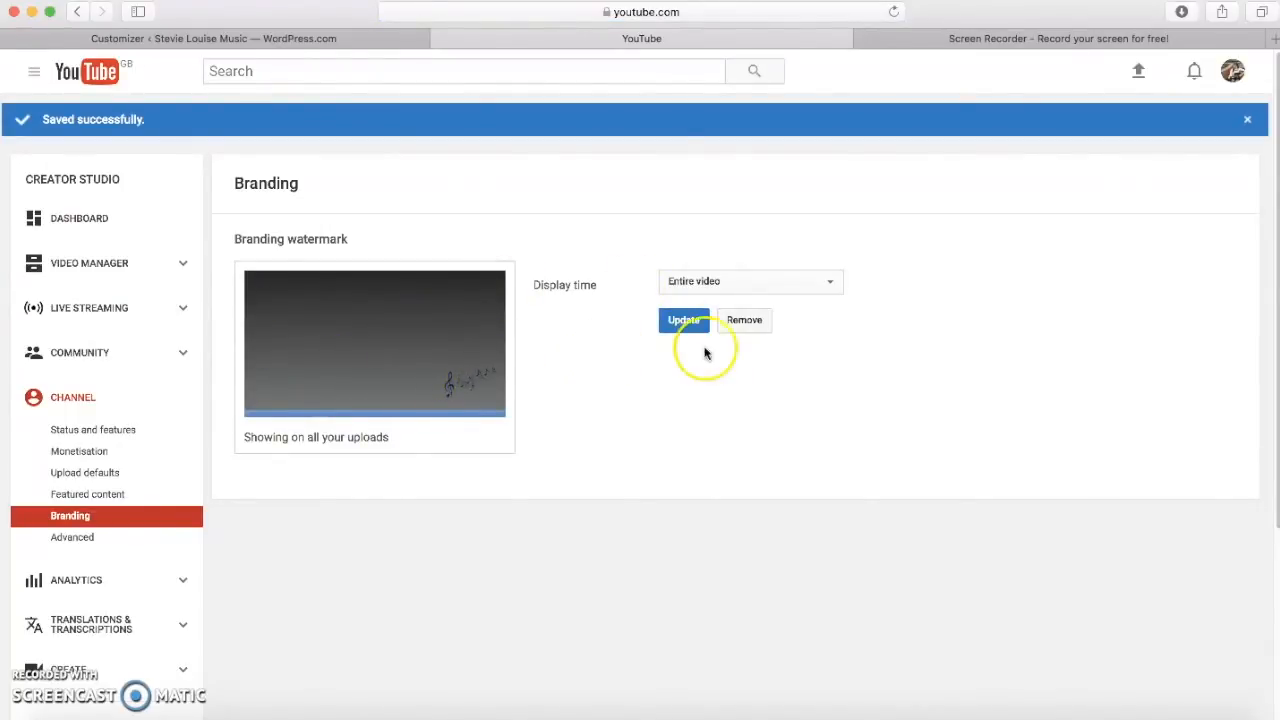
click(762, 286)
click(762, 284)
click(758, 318)
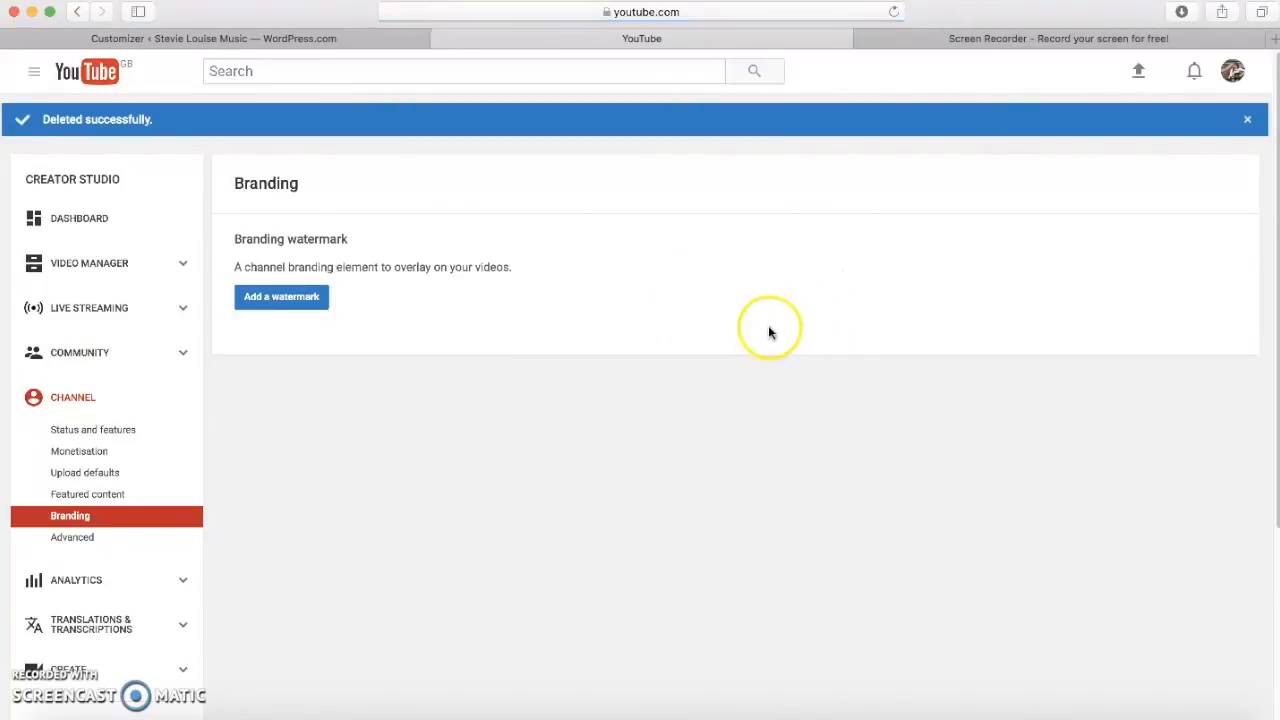
Step: Add the logo PNG from the Downloads folder as the channel's new branding watermark and save it
click(305, 296)
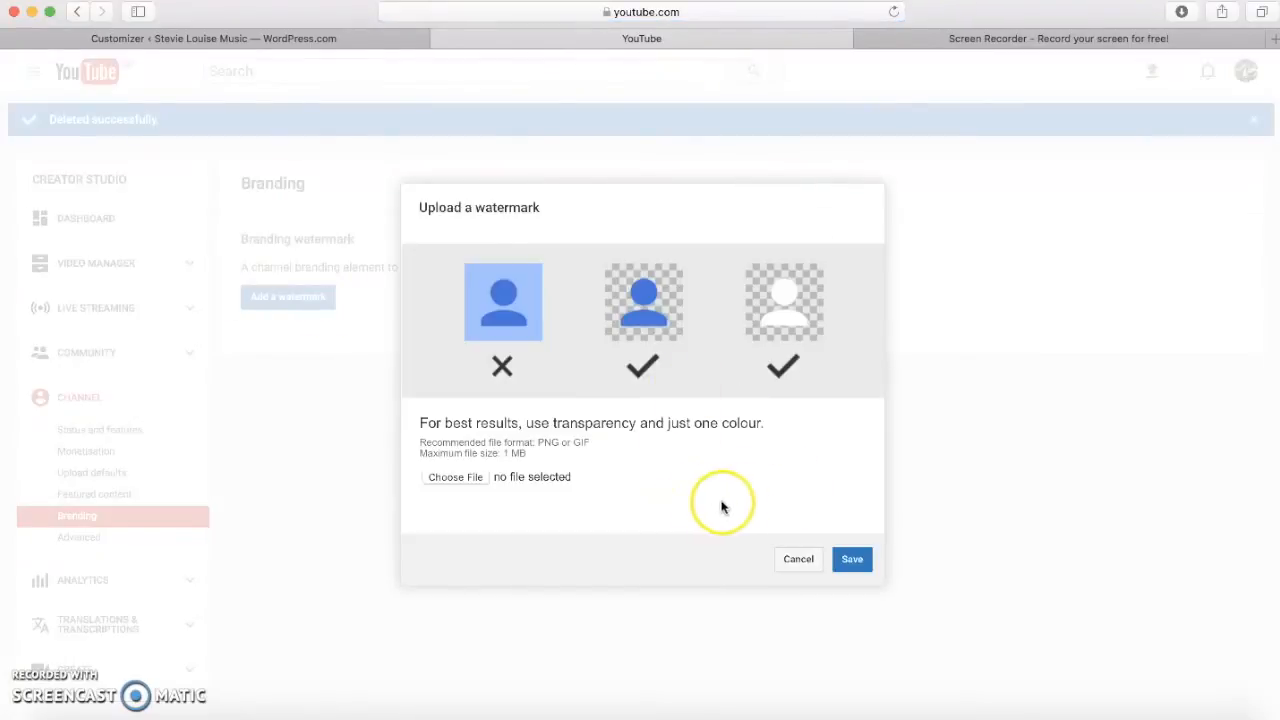
click(455, 479)
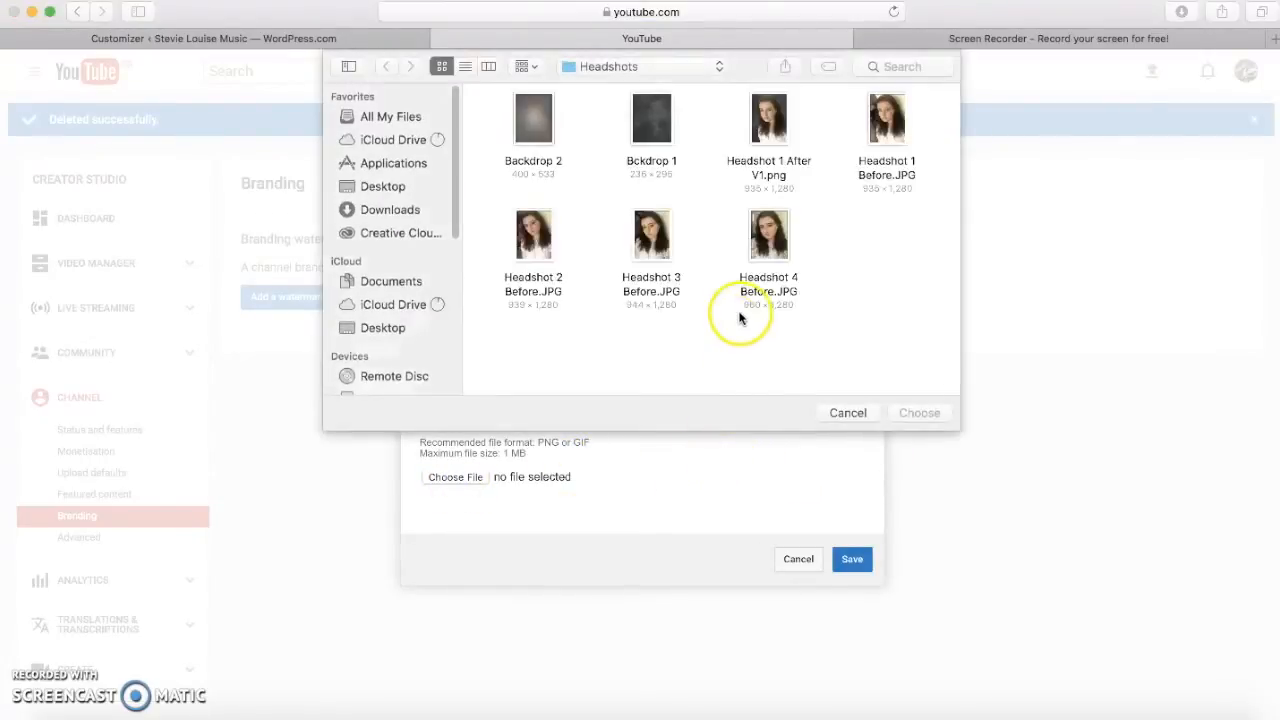
mouse_move(454, 189)
mouse_down()
mouse_move(455, 325)
mouse_move(454, 177)
mouse_up()
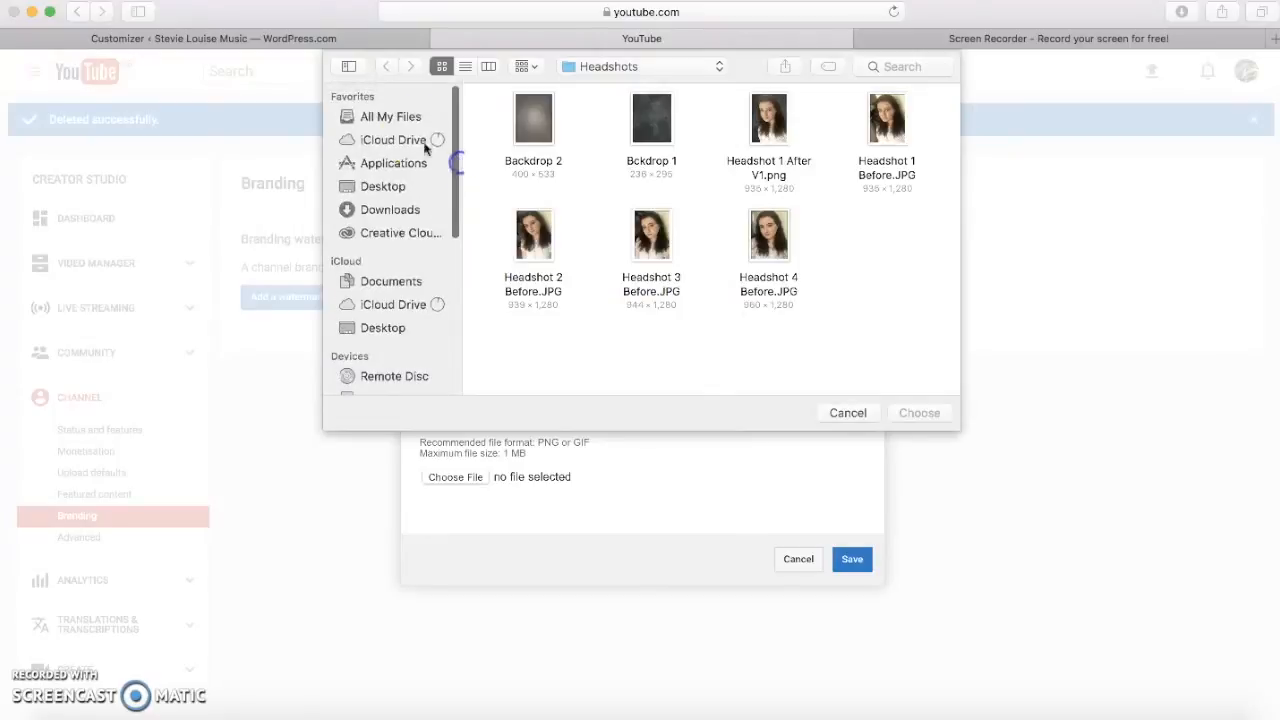
click(401, 117)
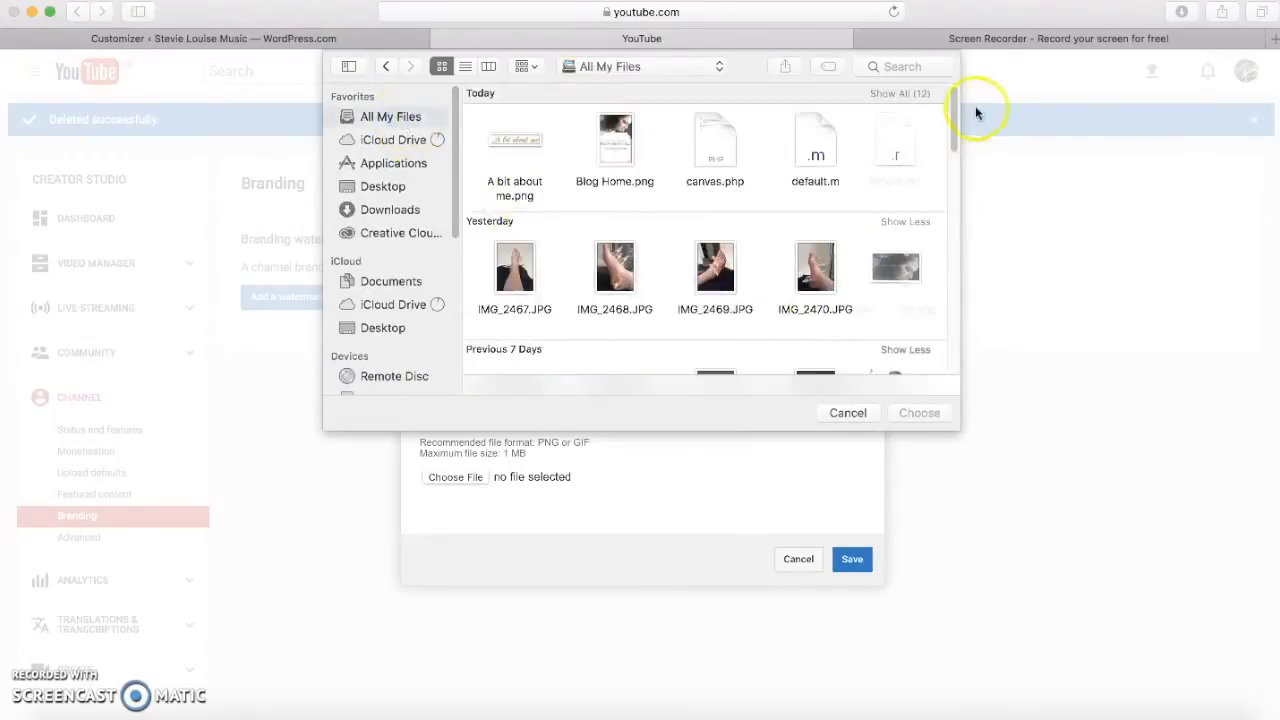
click(953, 123)
drag(953, 123, 943, 323)
click(362, 209)
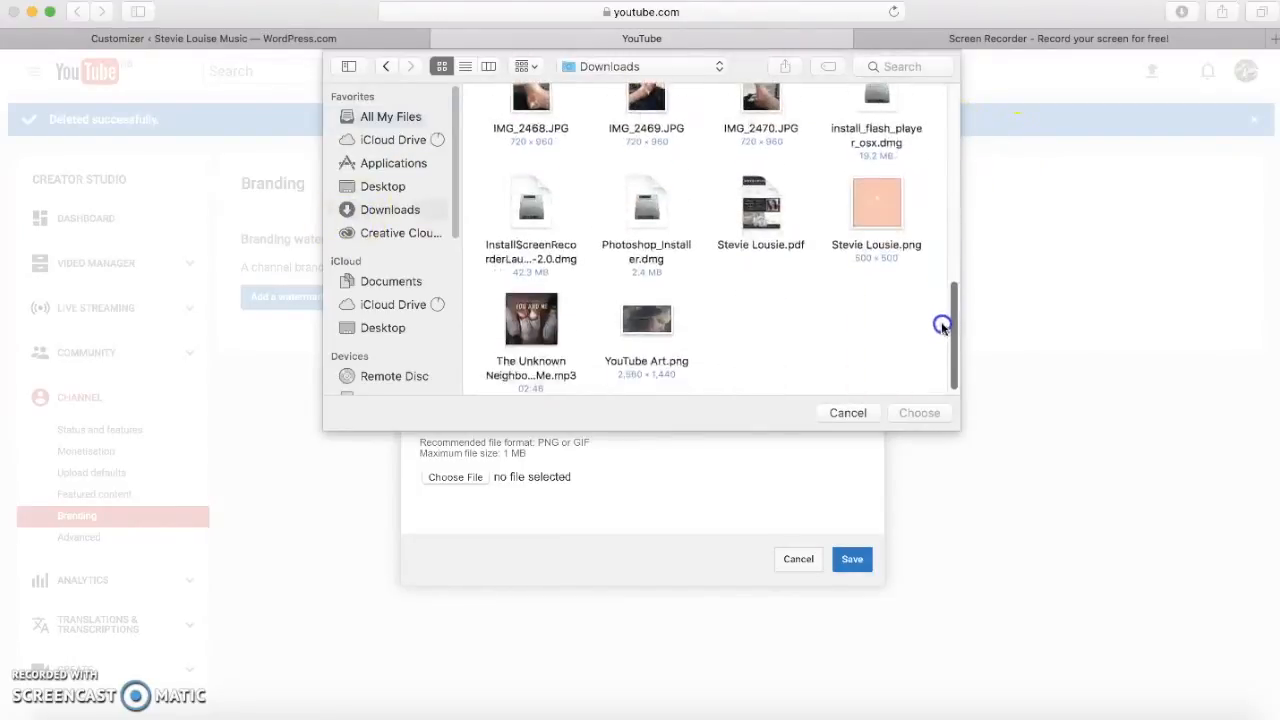
click(866, 200)
click(919, 413)
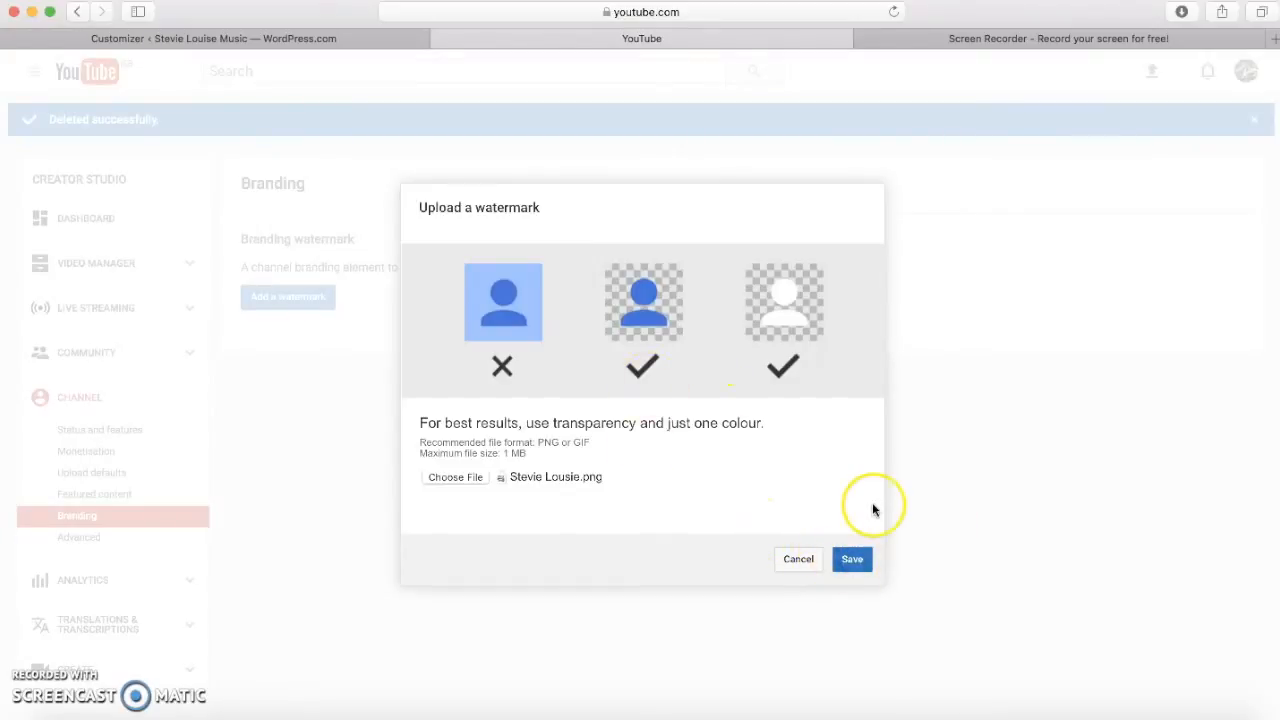
click(850, 559)
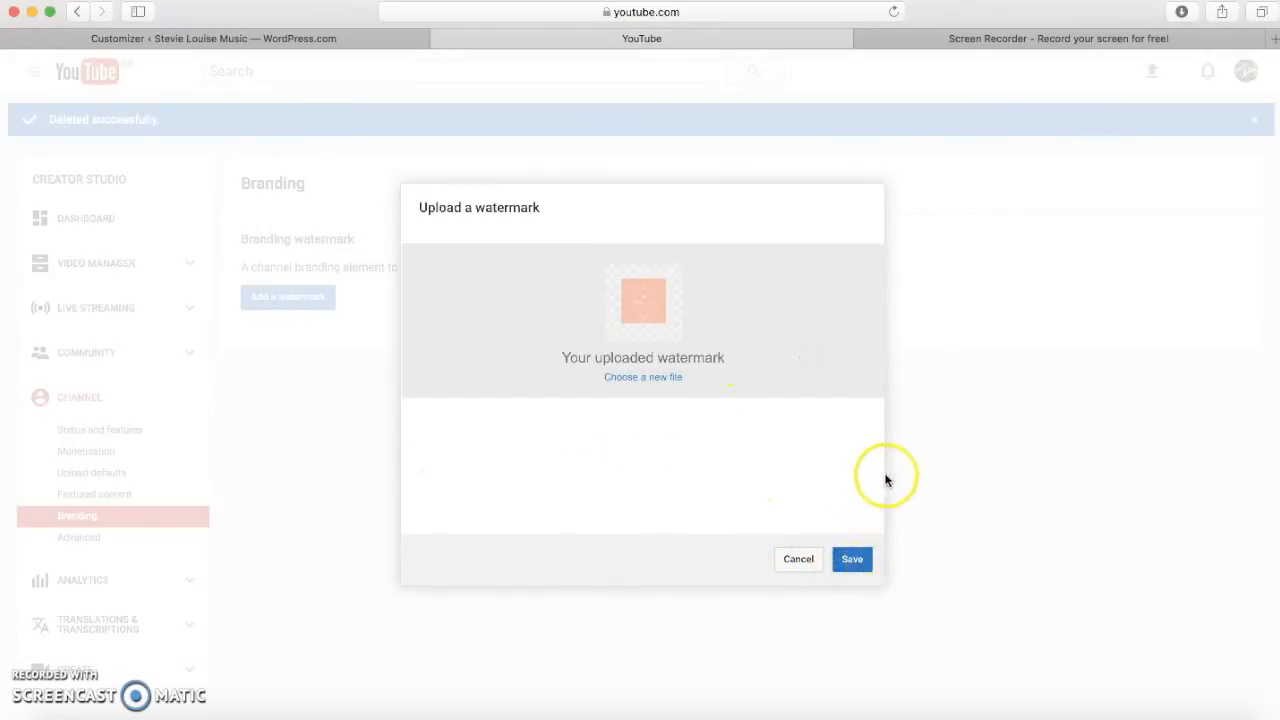
click(852, 558)
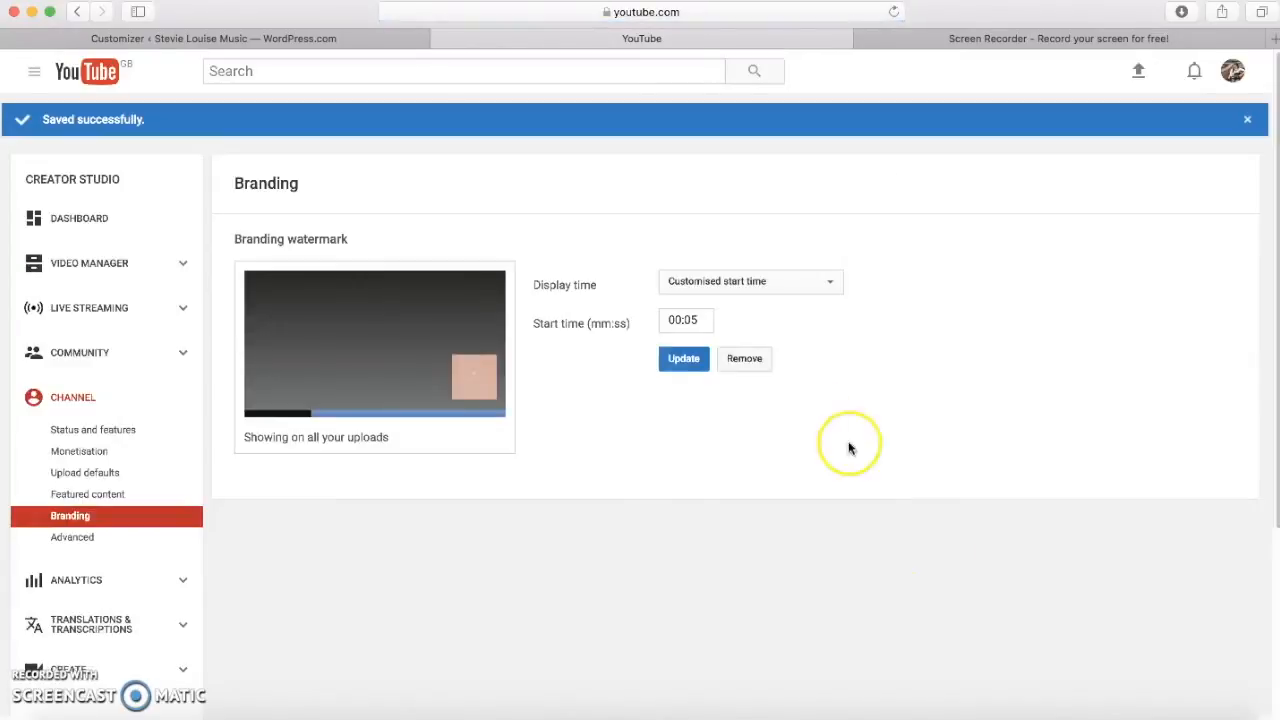
Step: Set the new watermark's display time to Entire video and update it
click(686, 320)
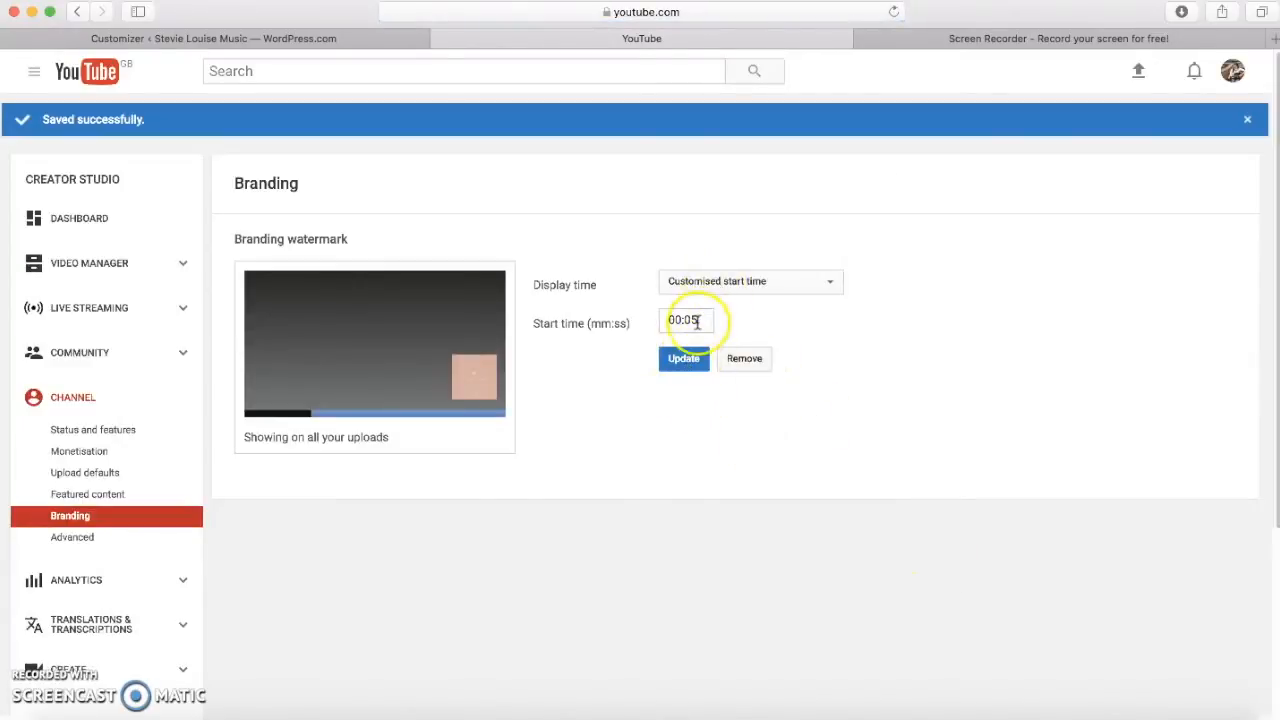
click(756, 287)
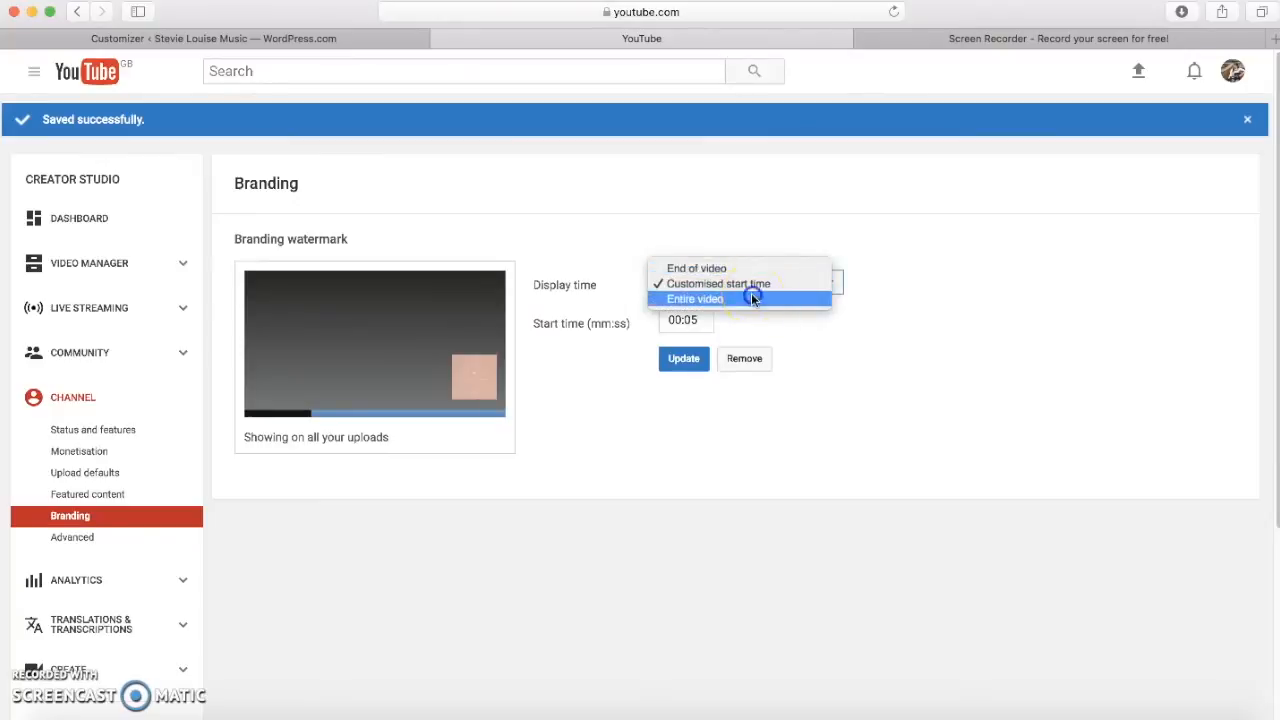
click(751, 293)
click(685, 320)
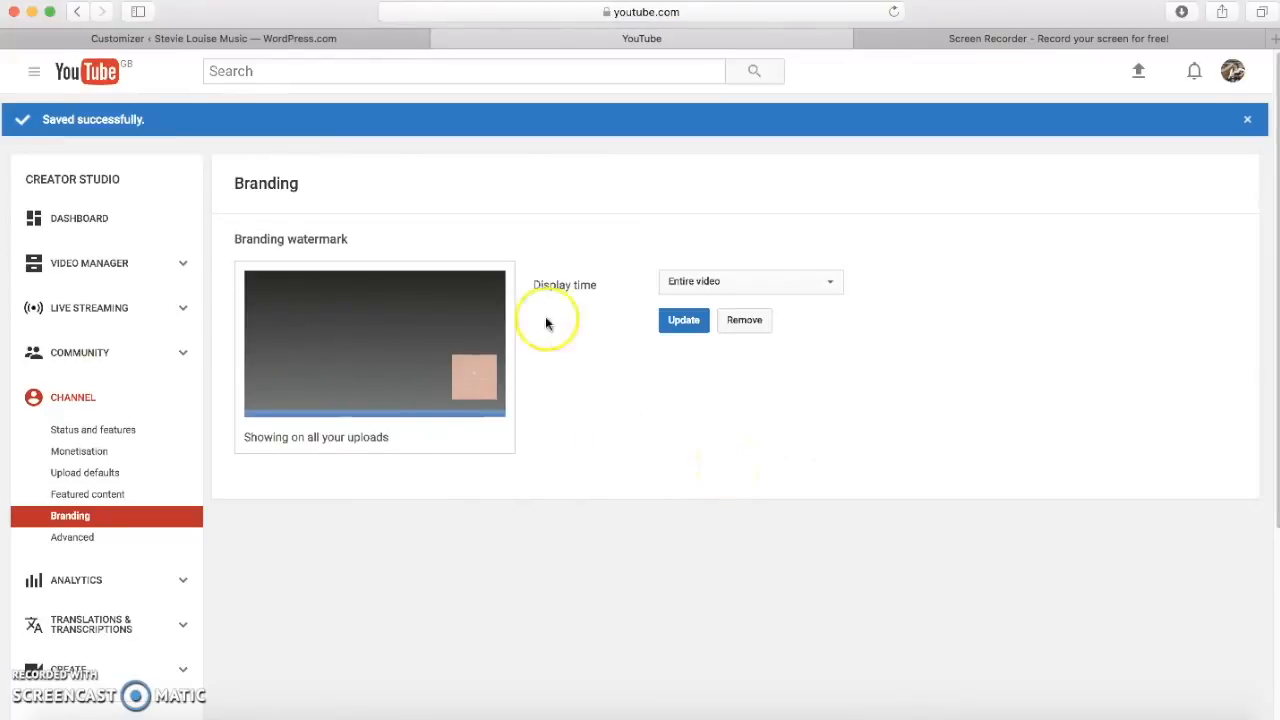
Step: Play the 4 CHORD SONG CHALLENGE video, pause and mute it, and check the watermark and its link to the channel
click(131, 256)
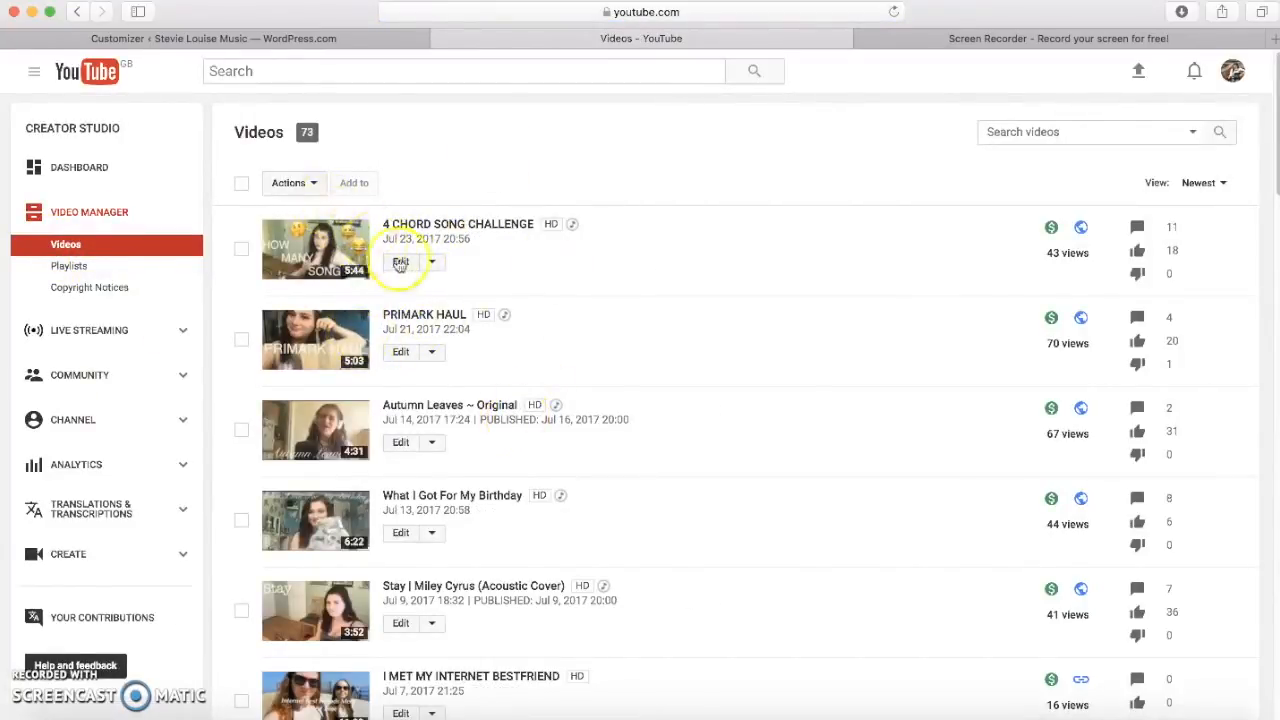
click(325, 240)
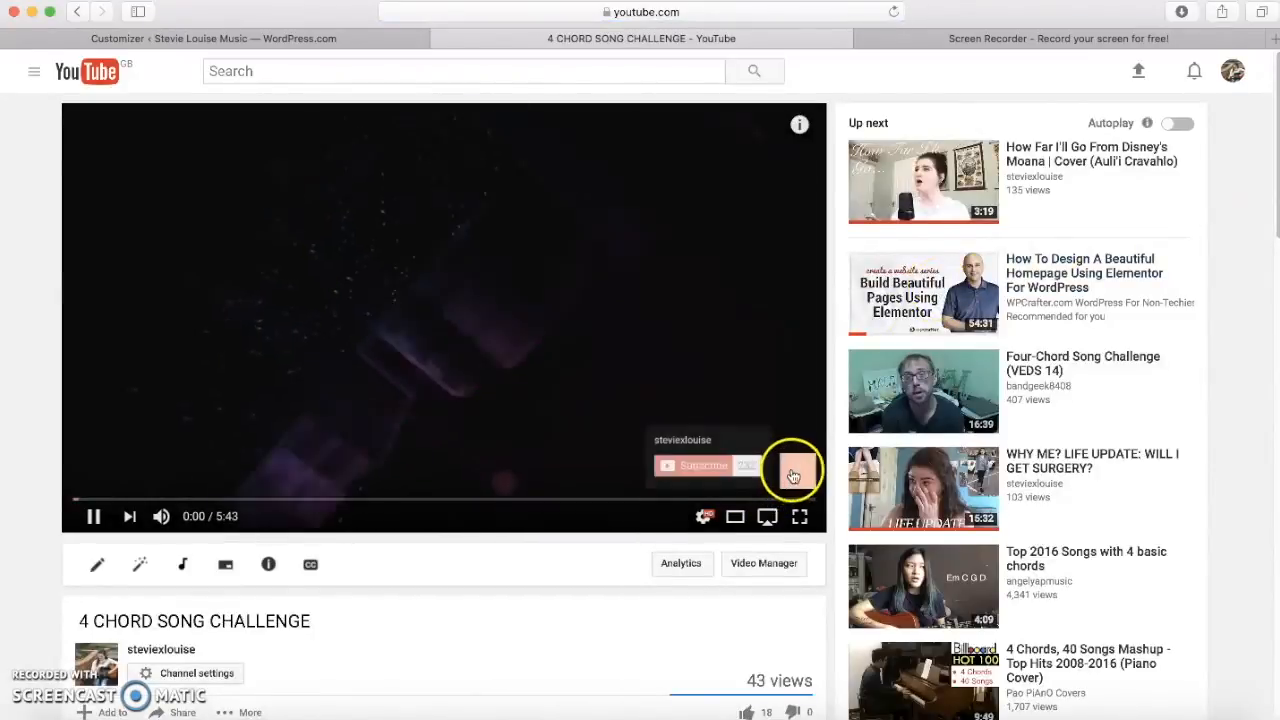
click(108, 520)
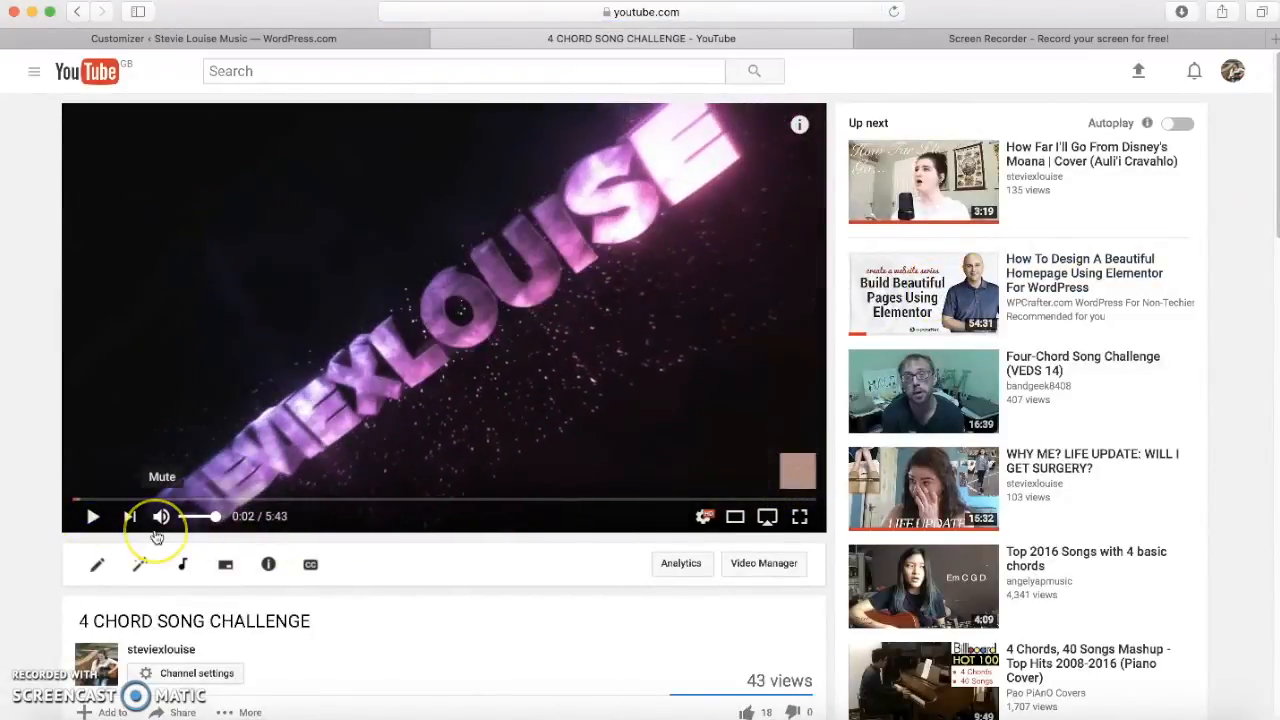
key(XF86AudioMute)
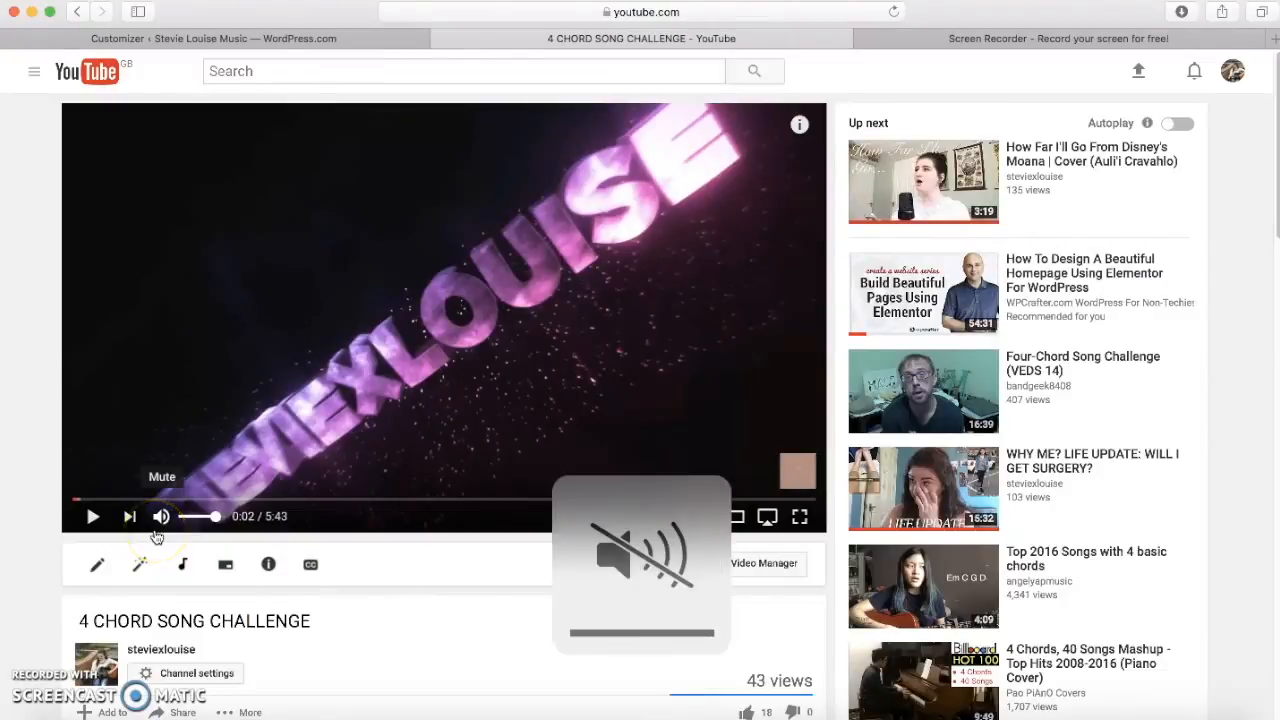
click(800, 472)
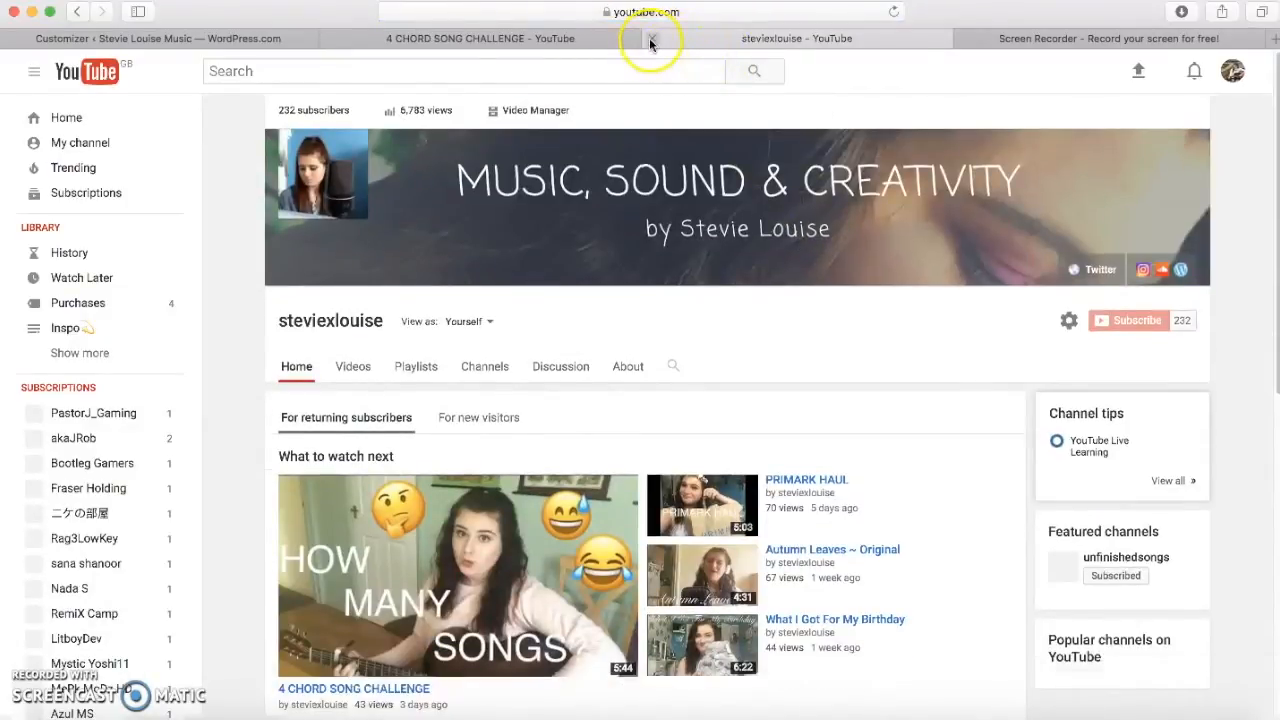
click(651, 39)
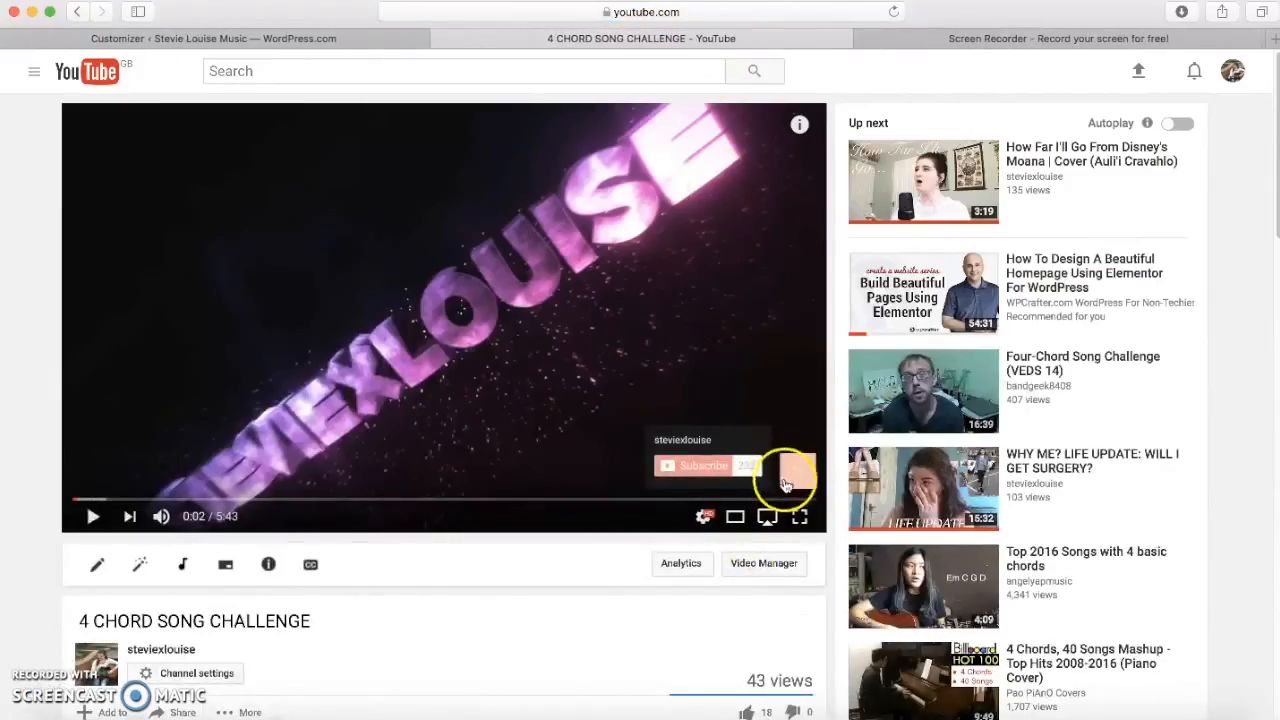
Step: Switch to the WordPress Customizer and upload the logo PNG from Downloads as an image for the Site Icon
click(383, 37)
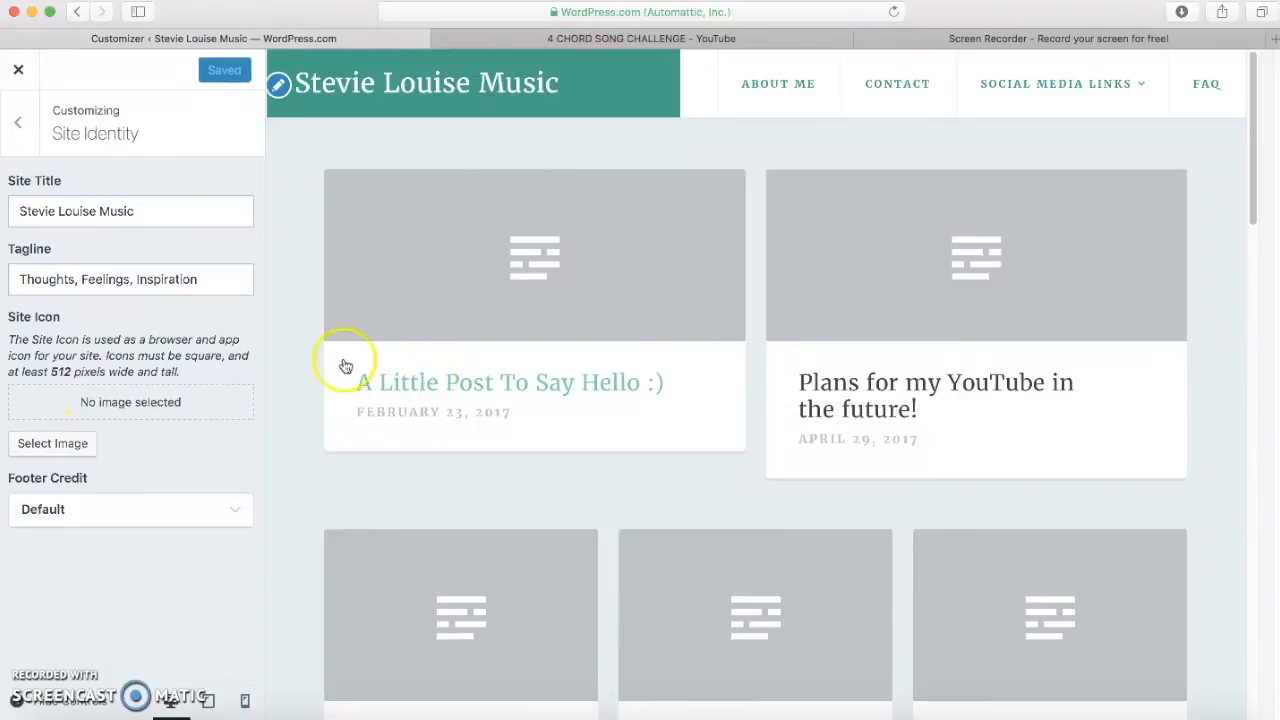
click(60, 443)
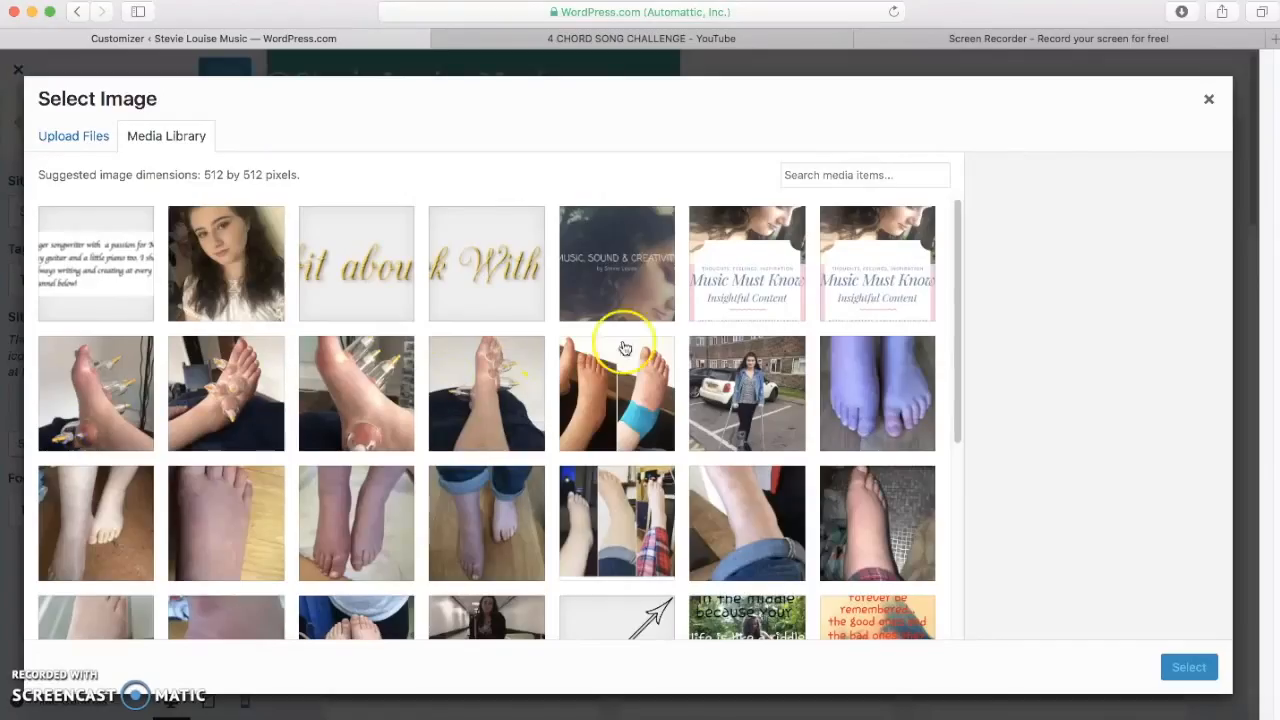
click(65, 145)
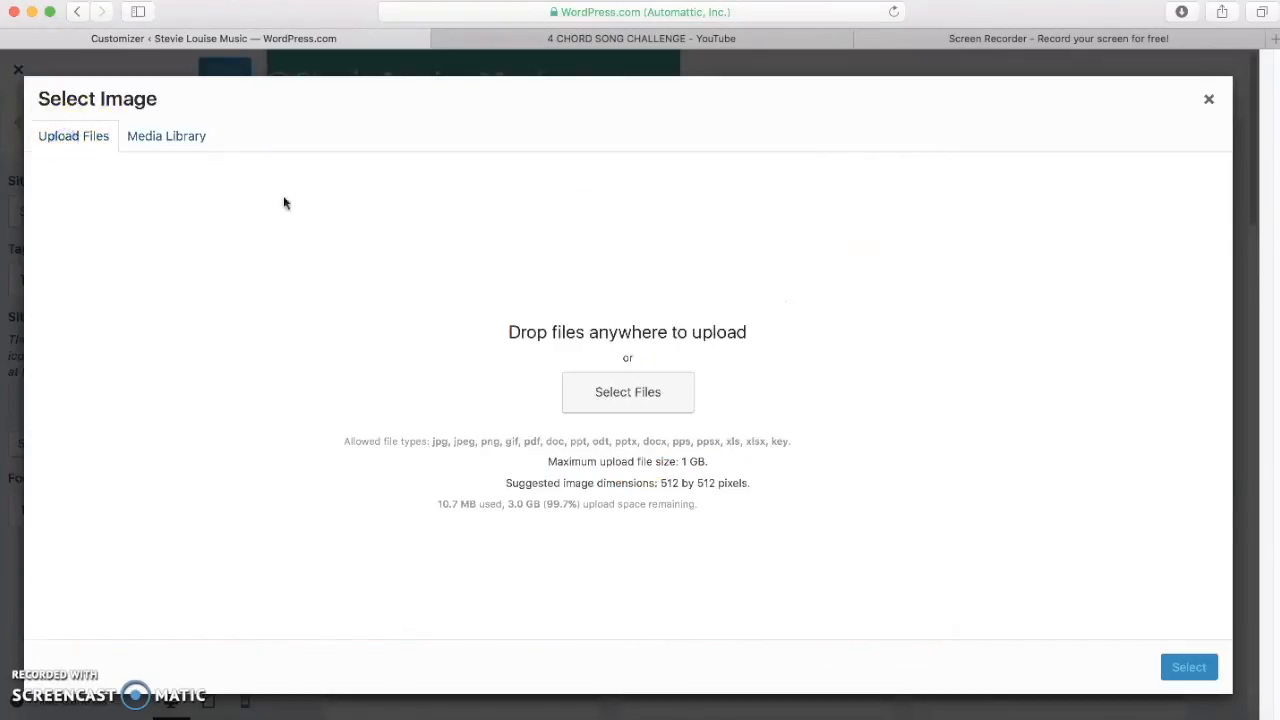
click(655, 398)
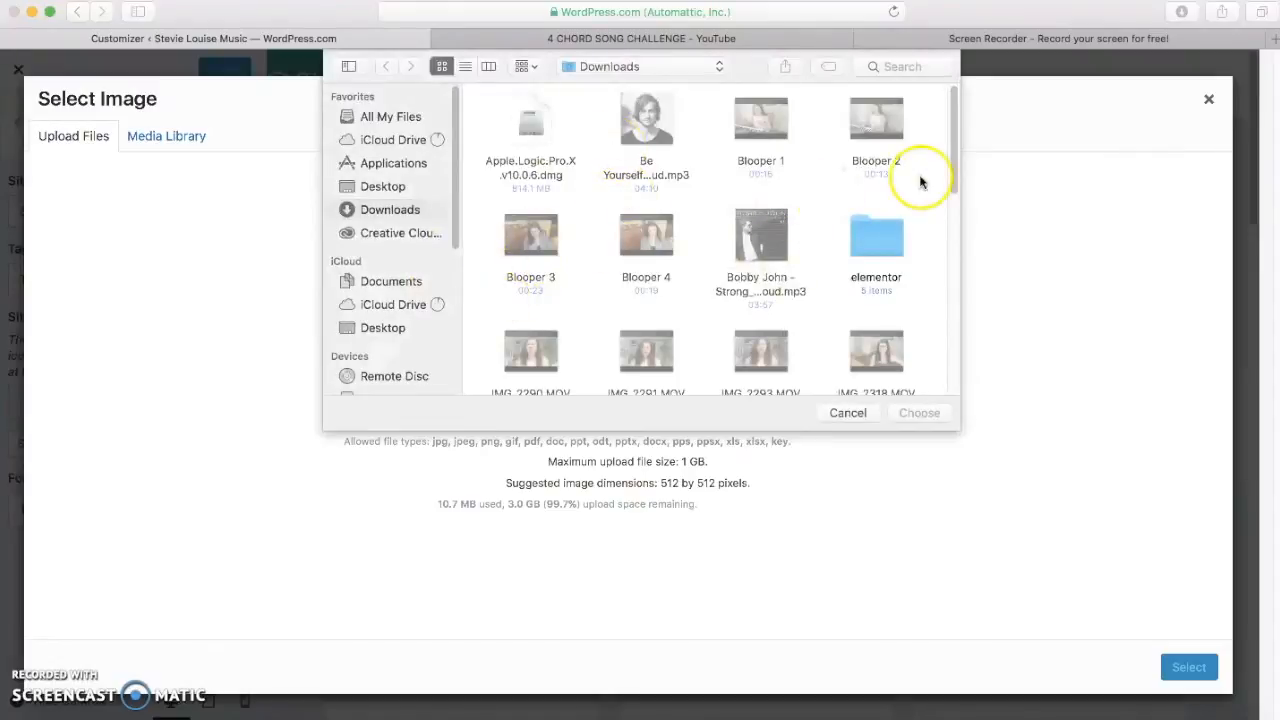
drag(956, 163, 998, 398)
scroll(963, 340, up, 1)
click(866, 276)
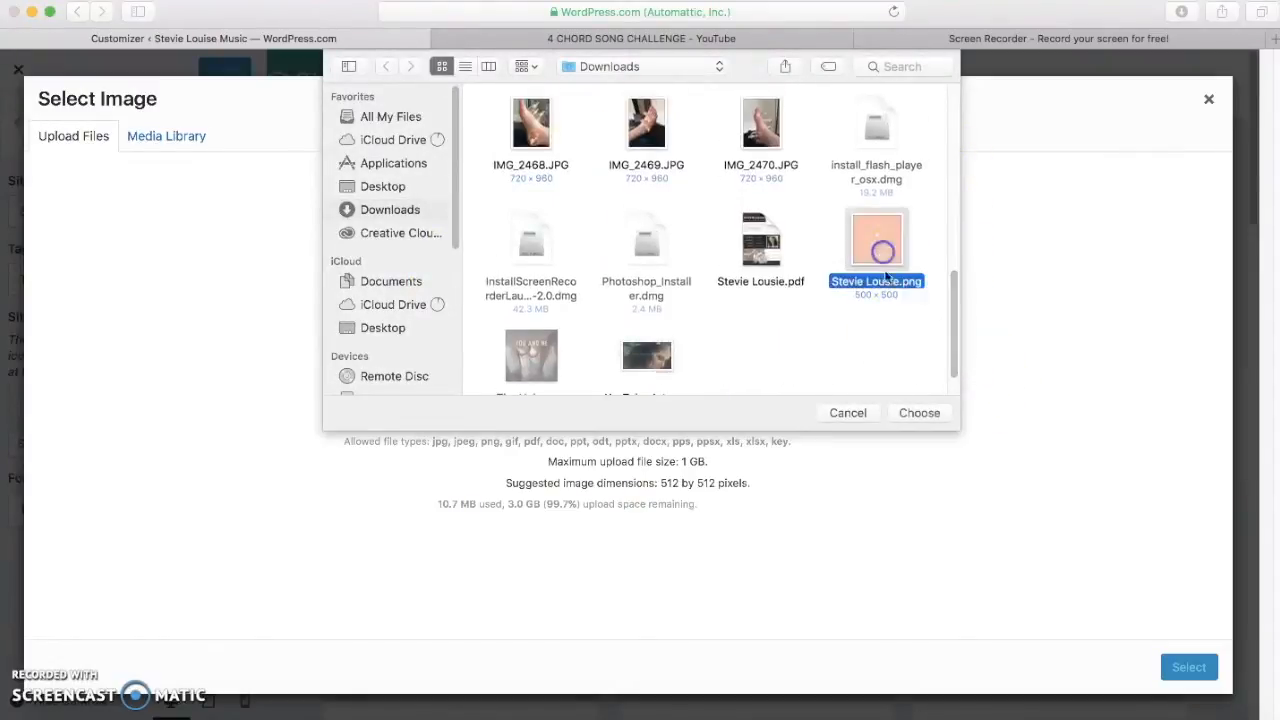
click(917, 413)
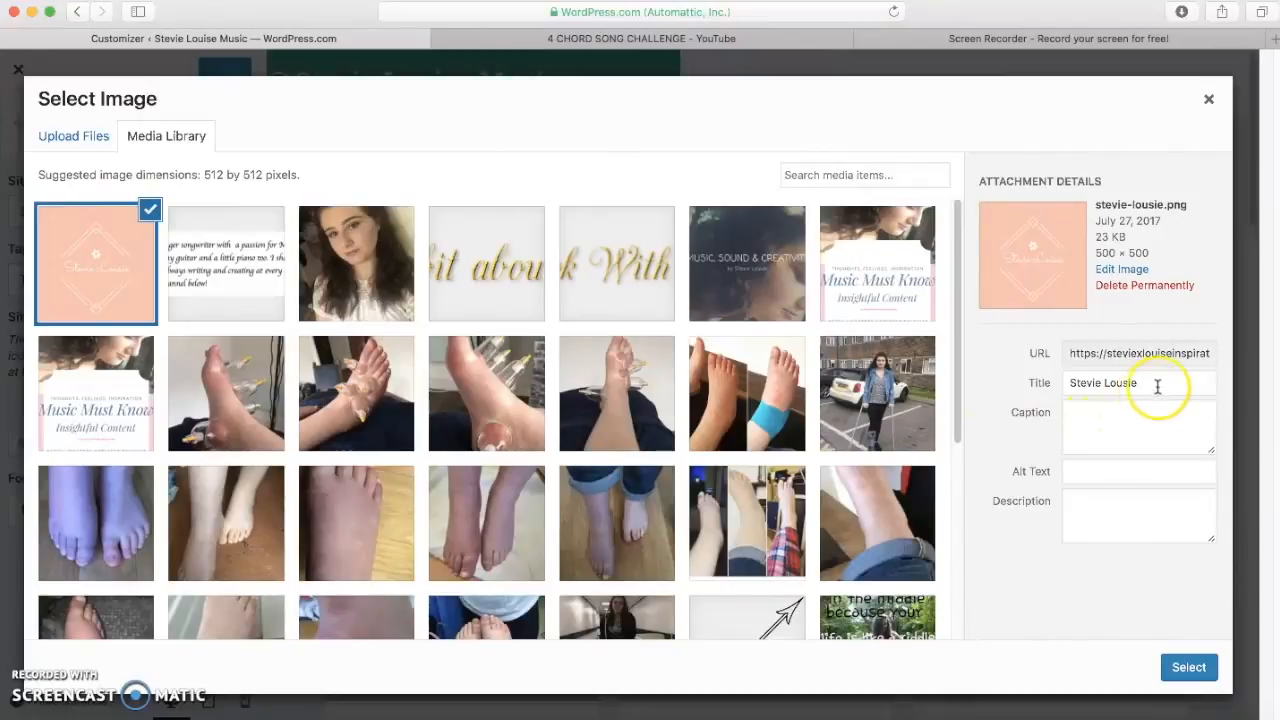
Step: Set the uploaded logo as the site icon, keeping the full square crop, and save and publish the change
click(1186, 668)
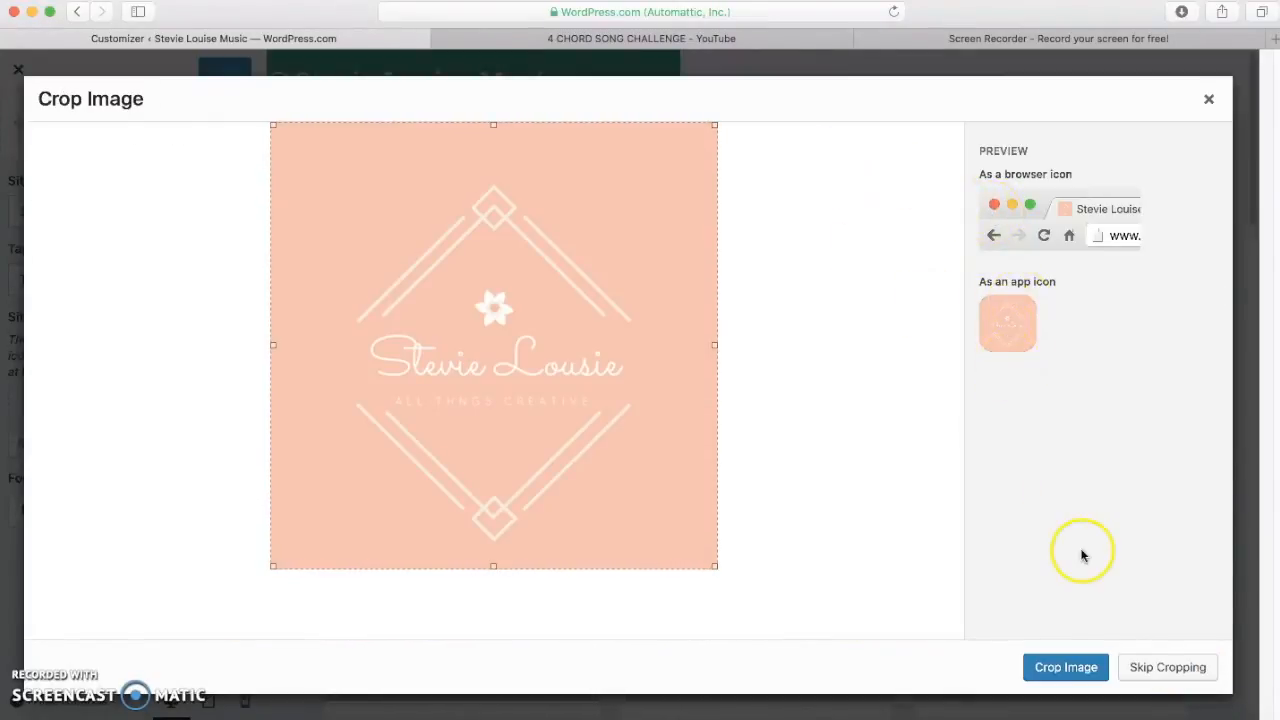
click(1094, 670)
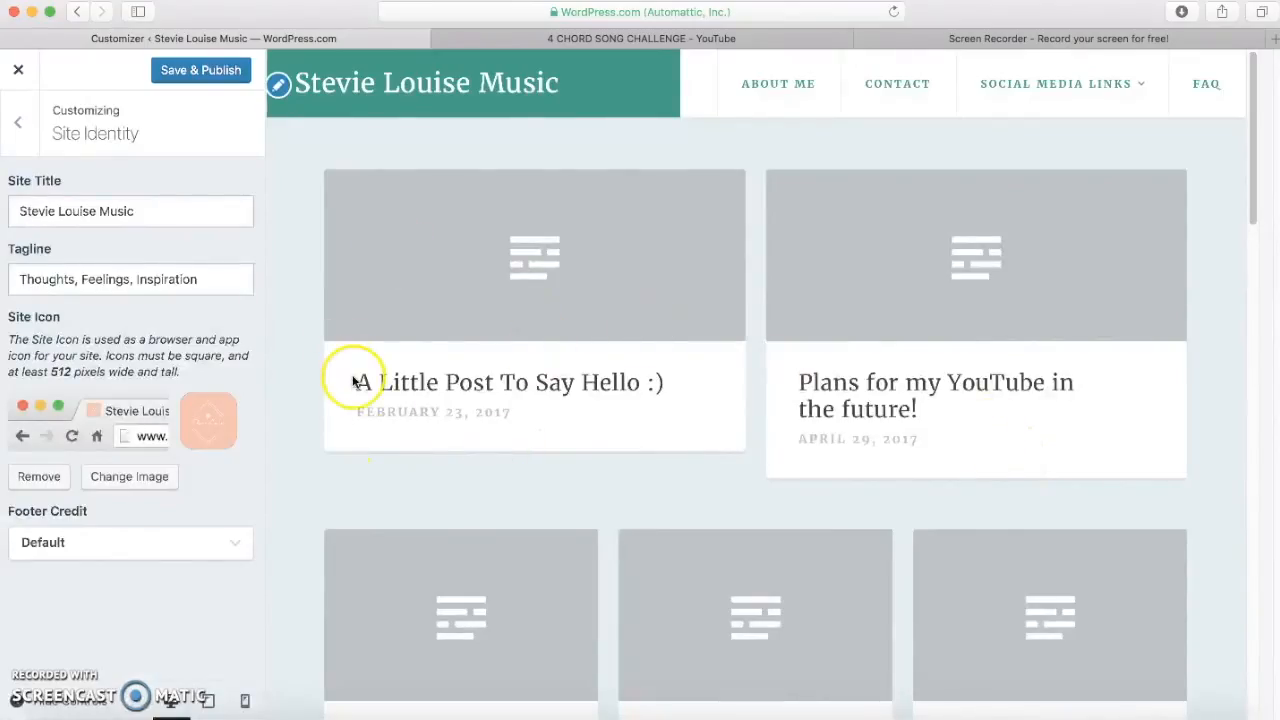
click(216, 70)
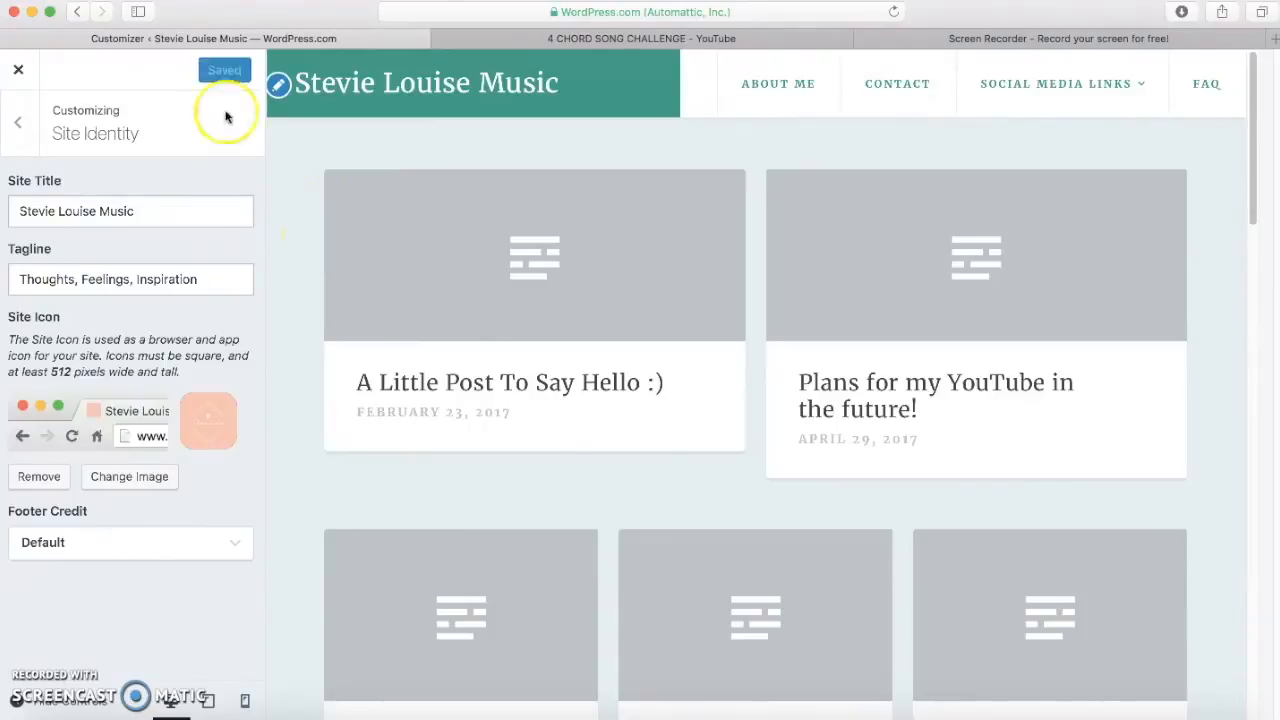
Step: Leave the Customizer and open the site preview to check the blog with its new icon
click(19, 112)
click(19, 75)
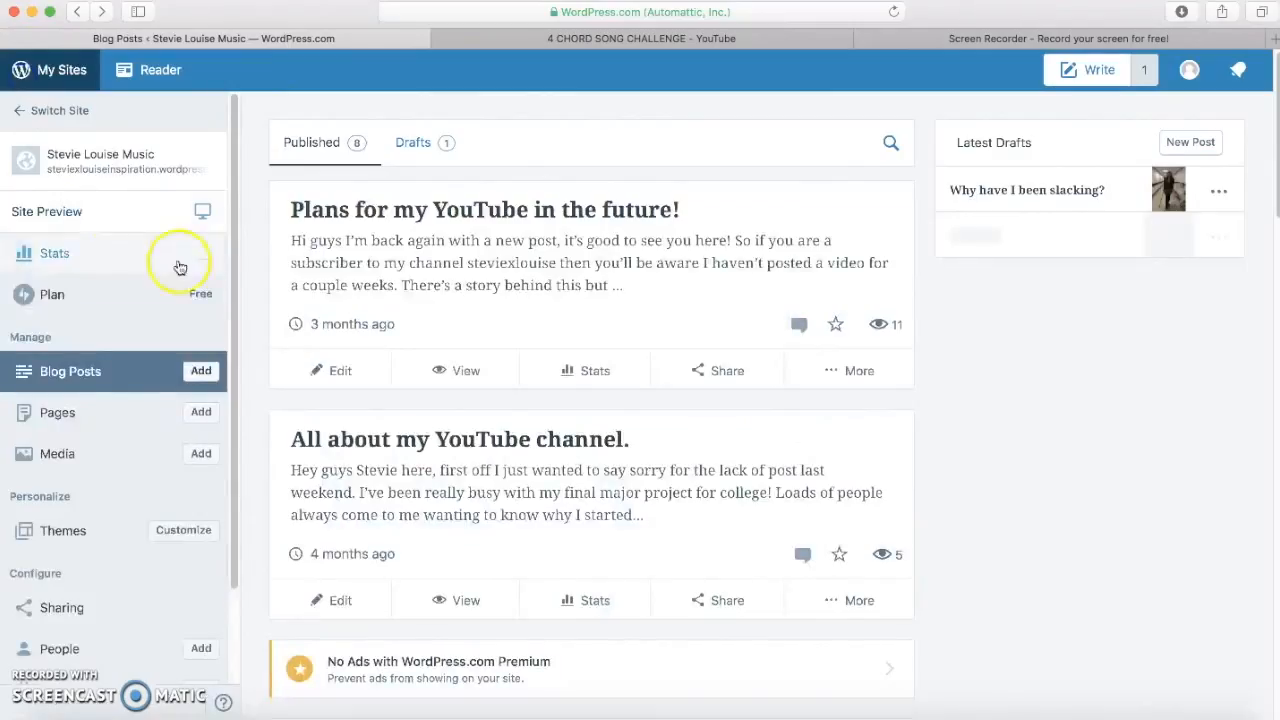
click(52, 211)
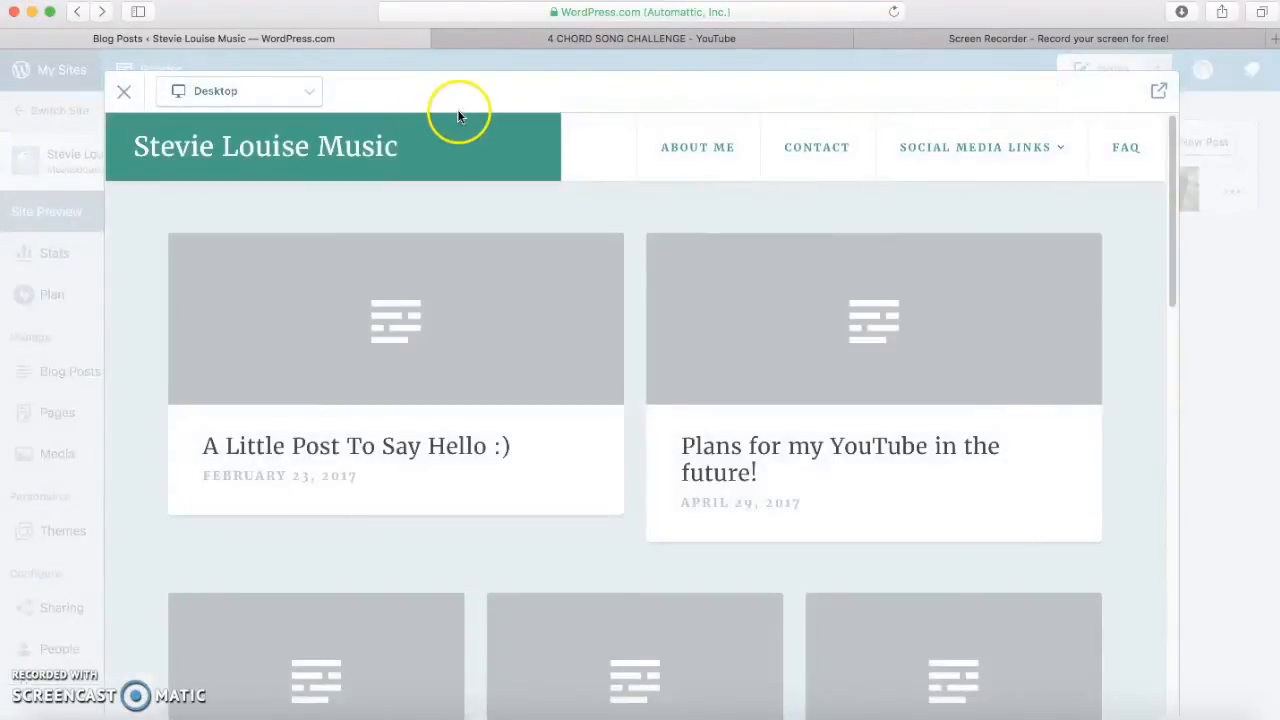
Step: Open the live blog in its own tab, look through the home page down to the footer, and close the tab and site preview
click(1148, 96)
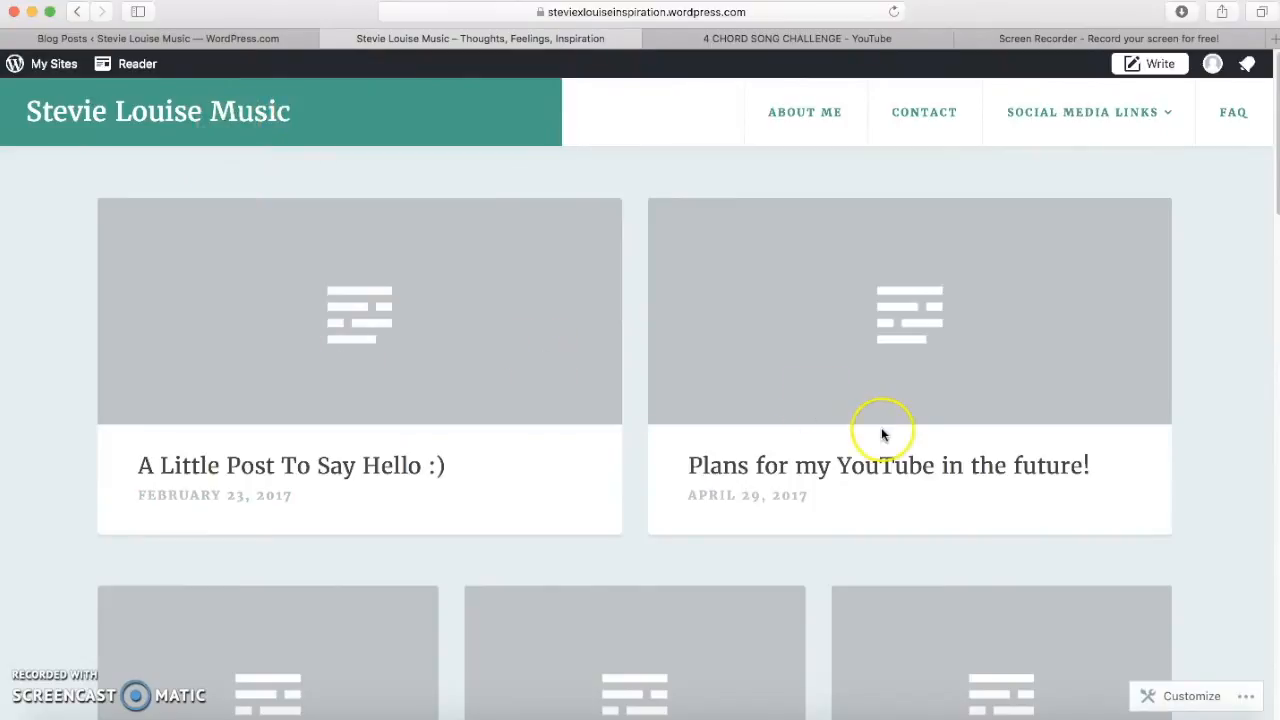
scroll(1268, 110, down, 5)
scroll(1268, 400, down, 10)
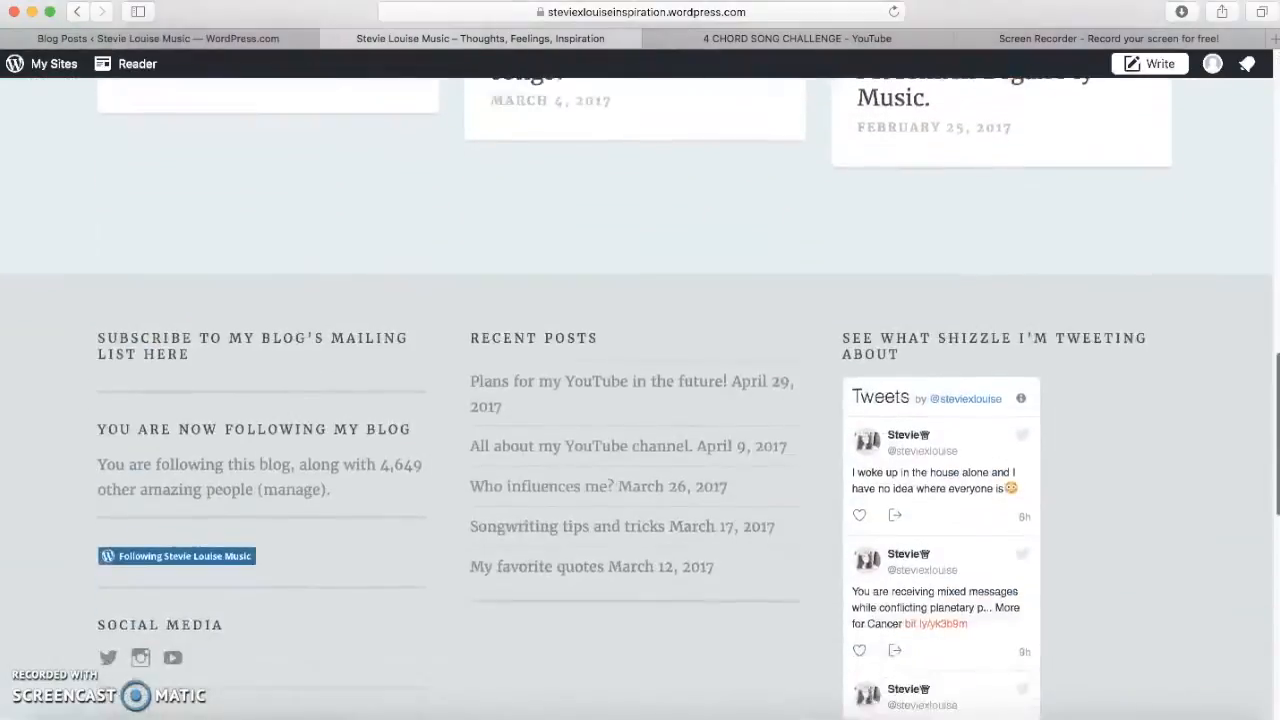
scroll(1268, 429, up, 15)
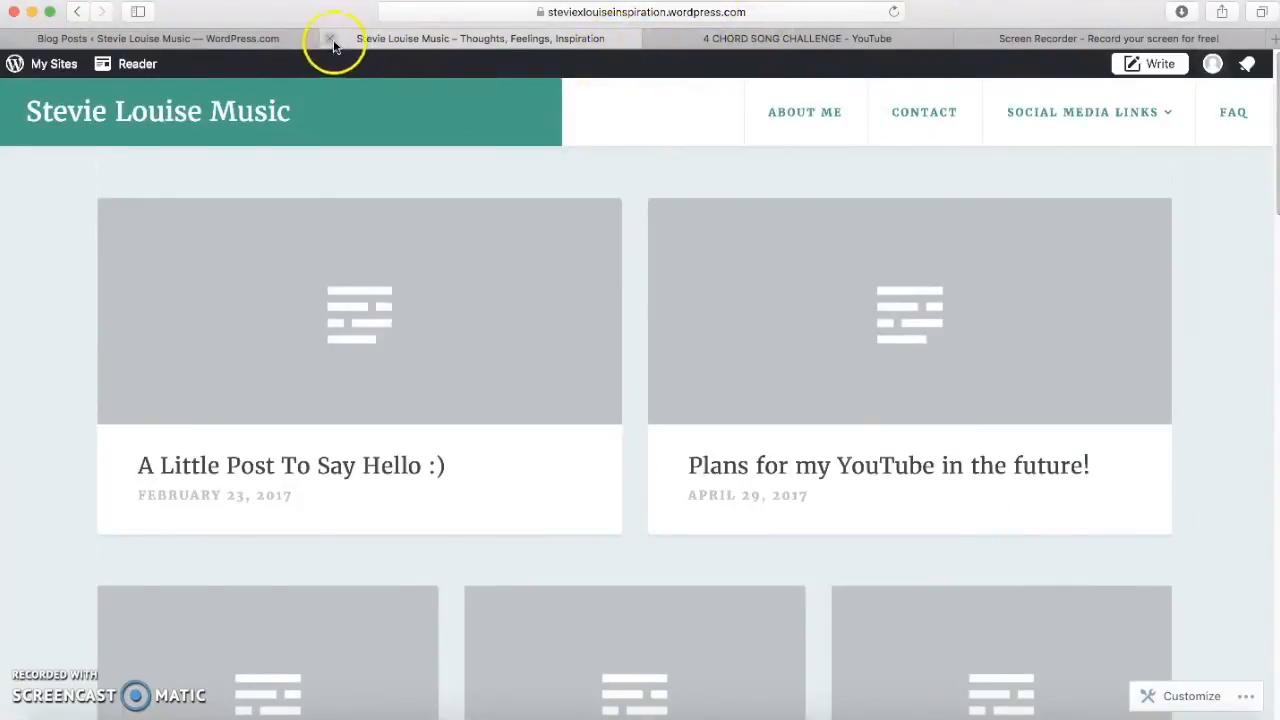
click(329, 39)
click(124, 93)
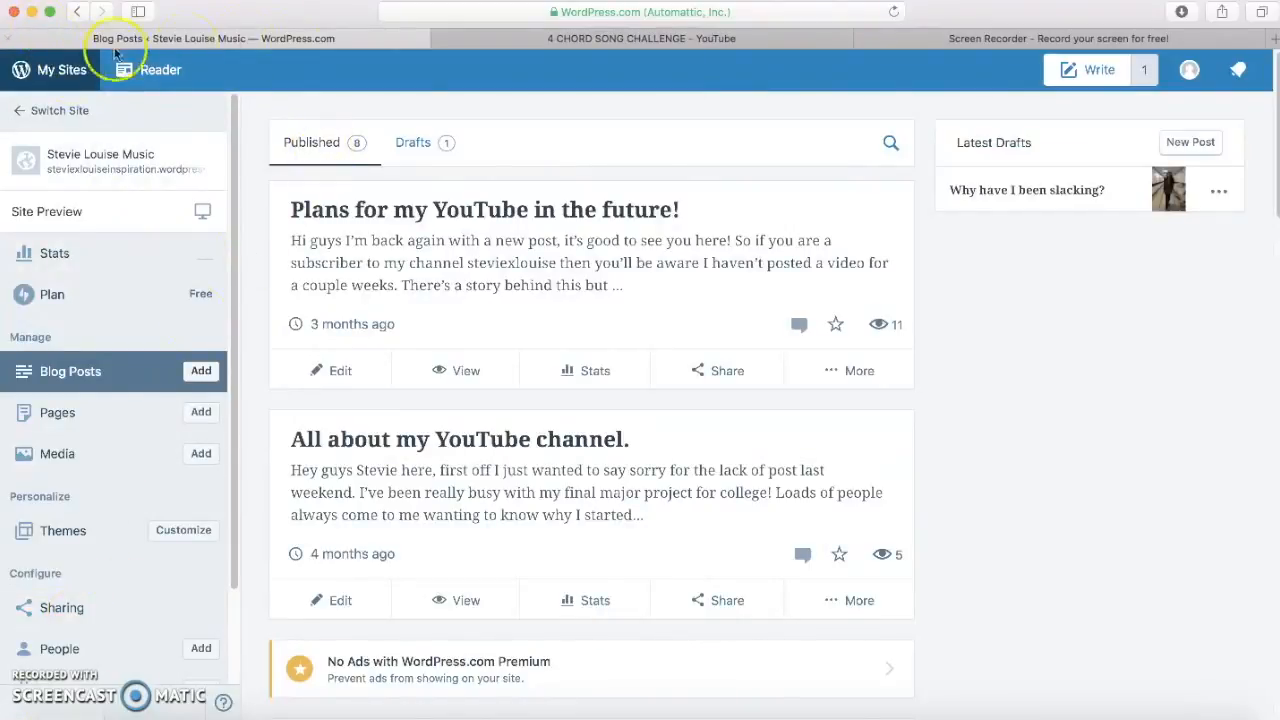
Step: Return to the video list in YouTube's Video Manager, and view the logo PNG from Downloads in Preview before closing it
click(780, 38)
click(77, 14)
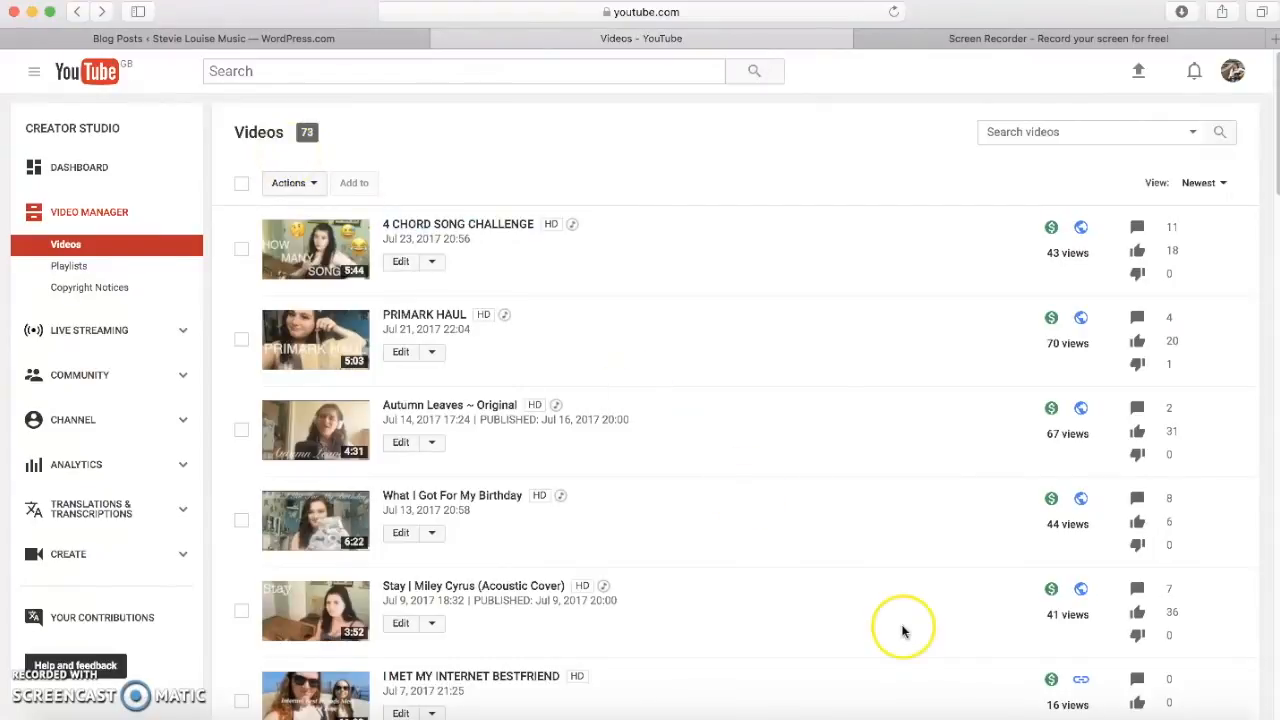
click(1172, 708)
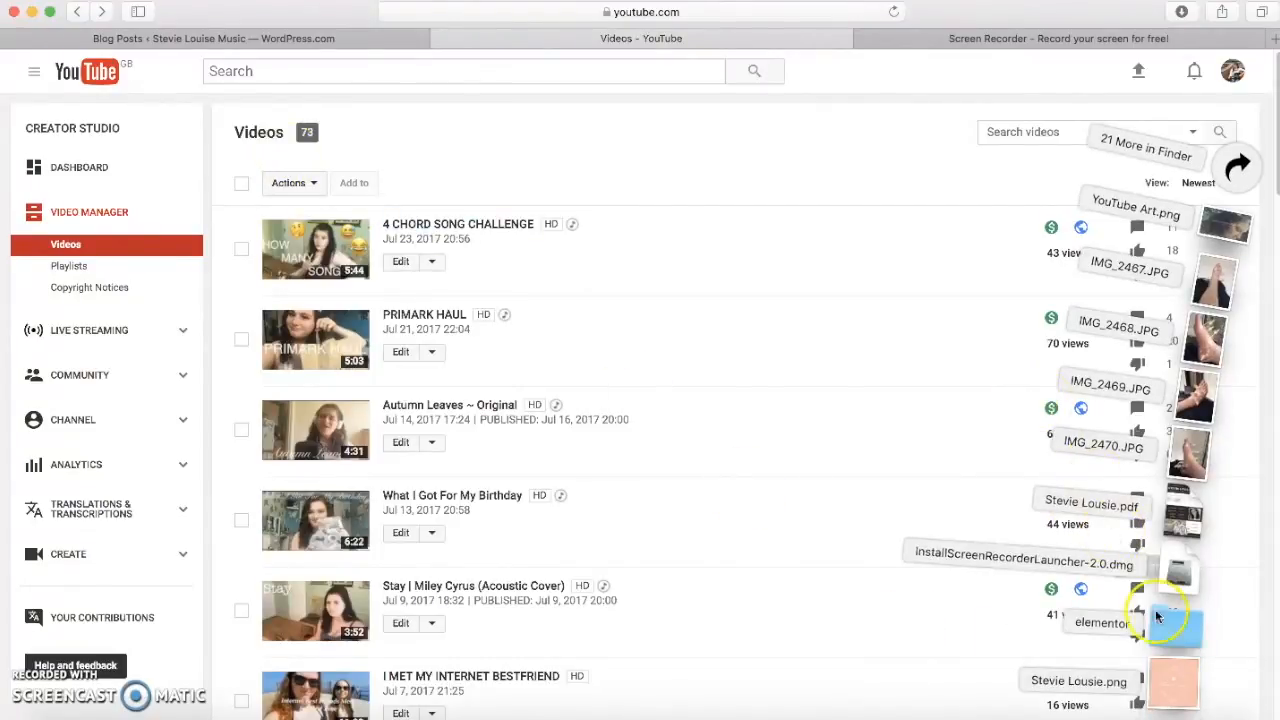
click(1177, 684)
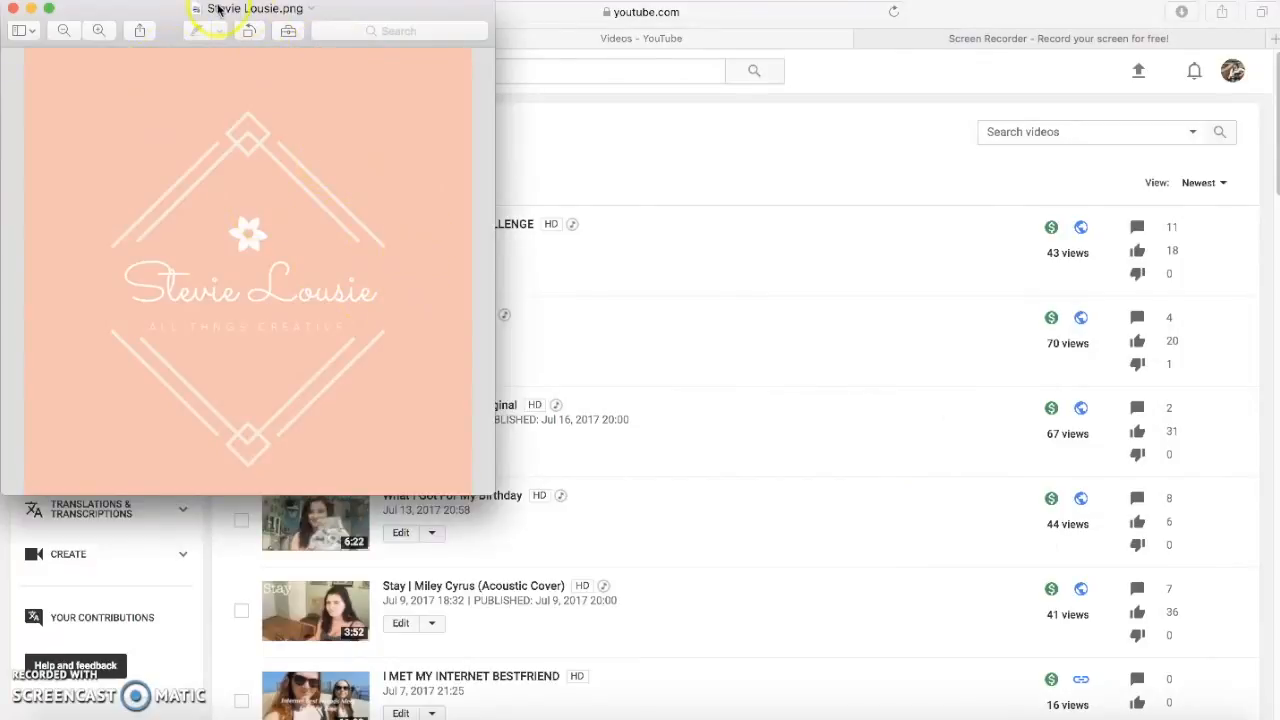
drag(218, 10, 303, 16)
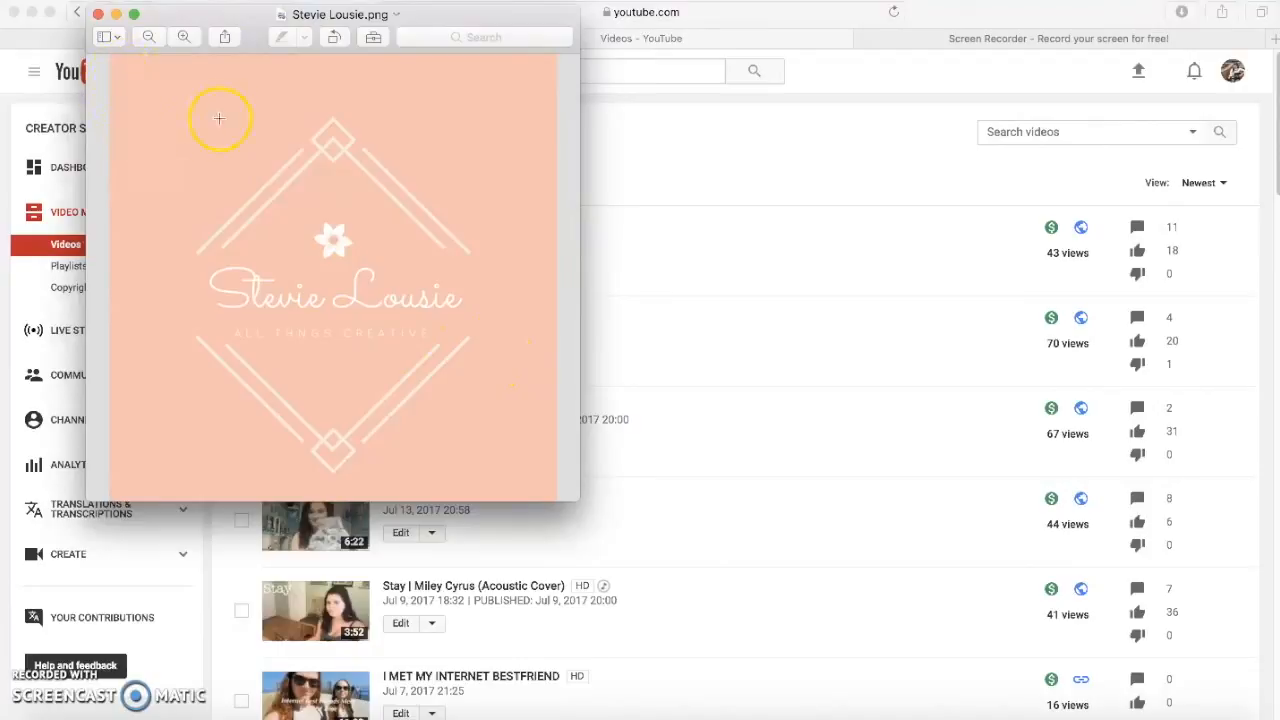
click(99, 15)
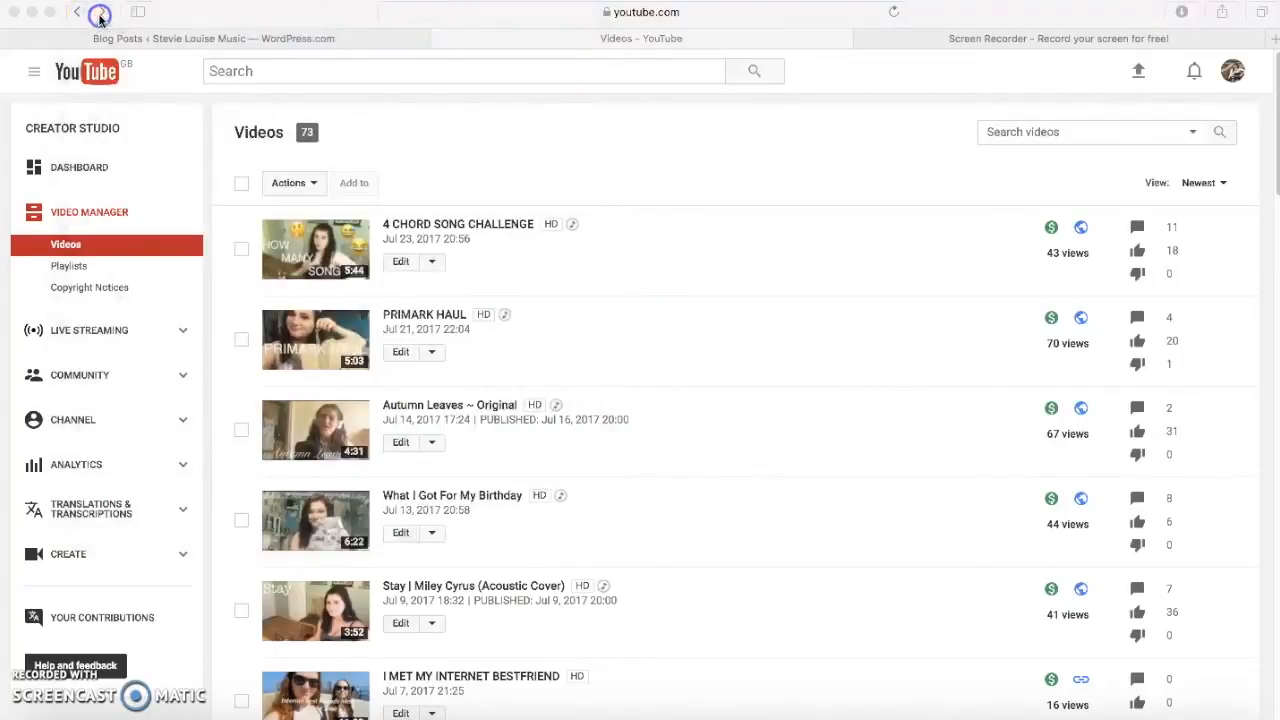